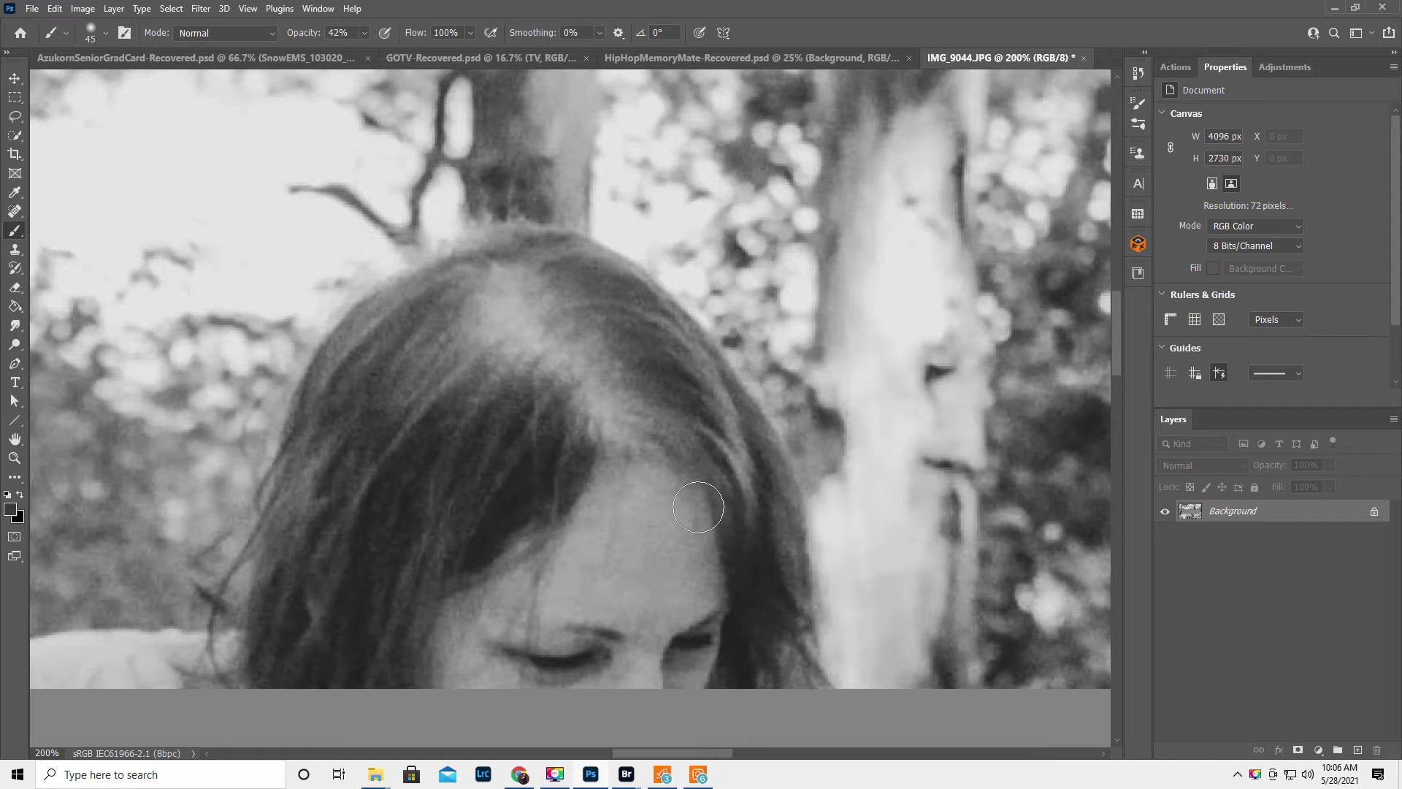
Step: Zoom in on the head and Quick-select the dark hair left of the part
{"action": "double_click", "coordinate": [15, 439]}
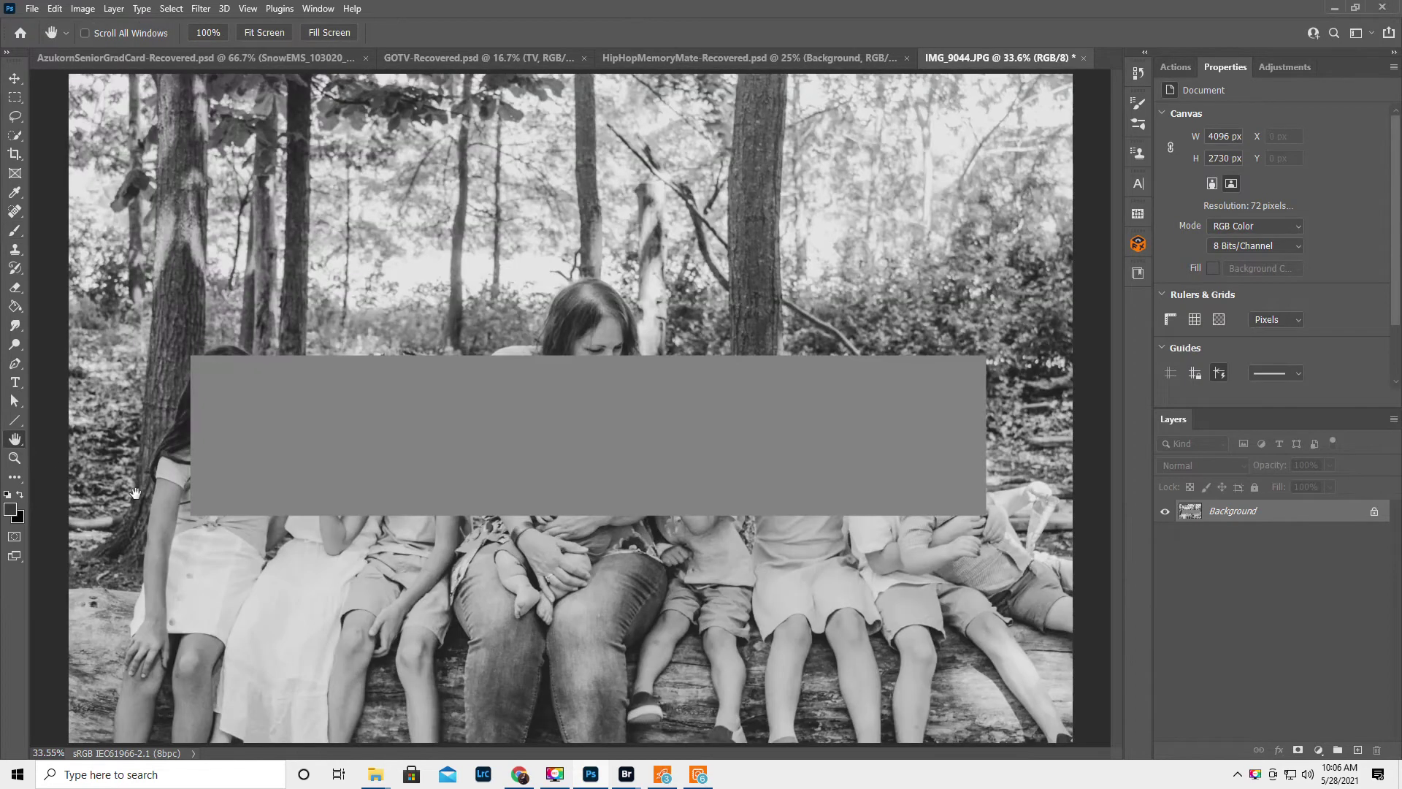
{"action": "left_click", "coordinate": [15, 458]}
{"action": "left_click_drag", "start_coordinate": [586, 298], "coordinate": [614, 313]}
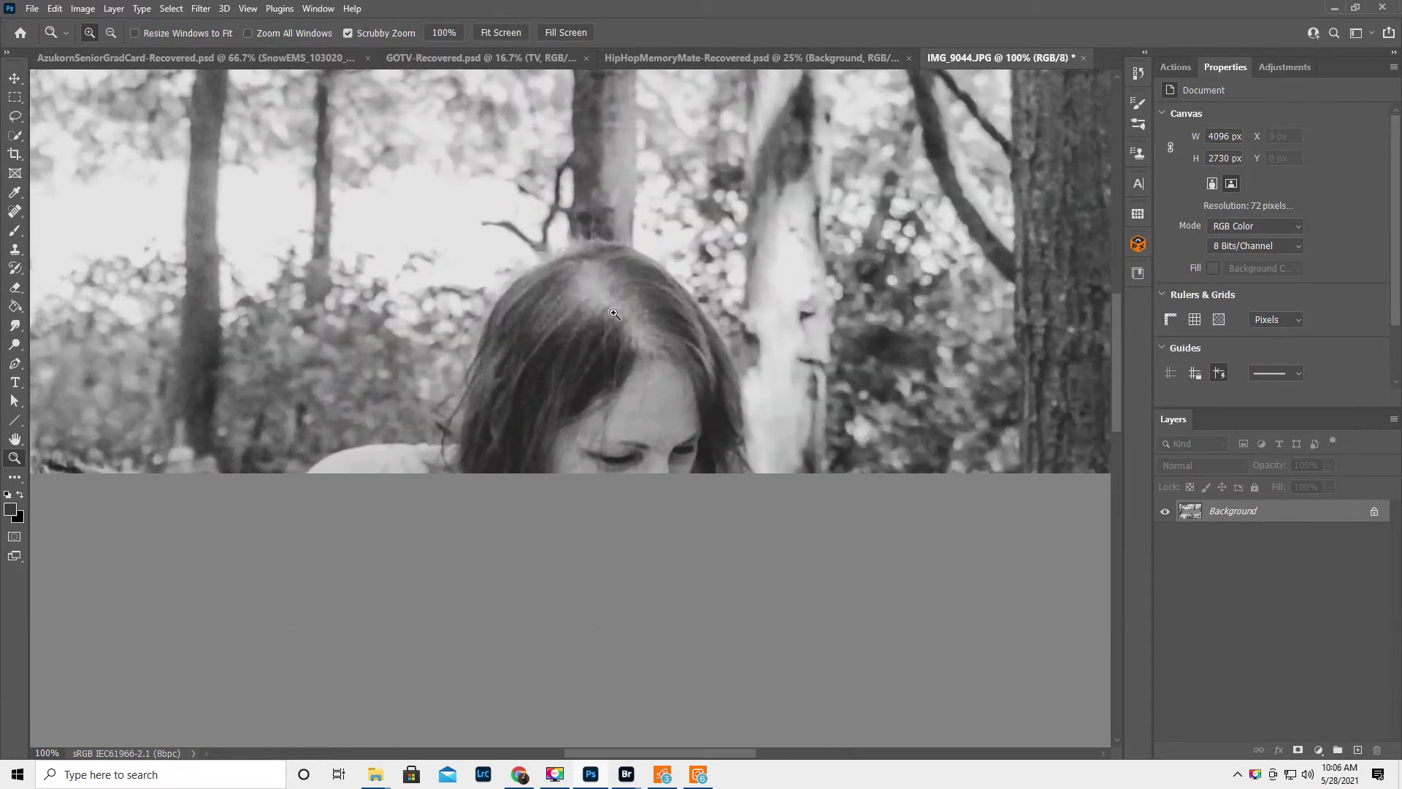
{"action": "left_click", "coordinate": [607, 304]}
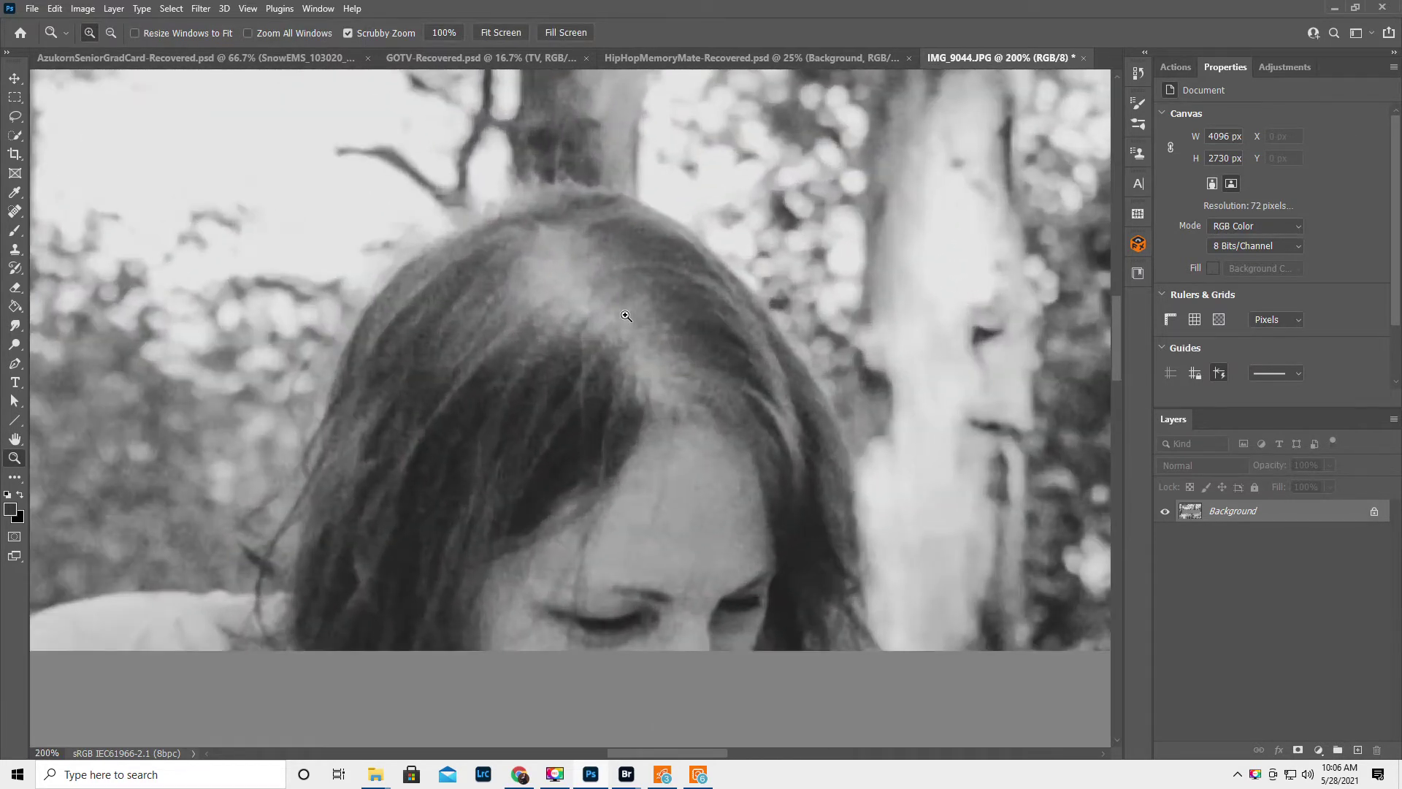
{"action": "left_click", "coordinate": [626, 315], "text": "alt"}
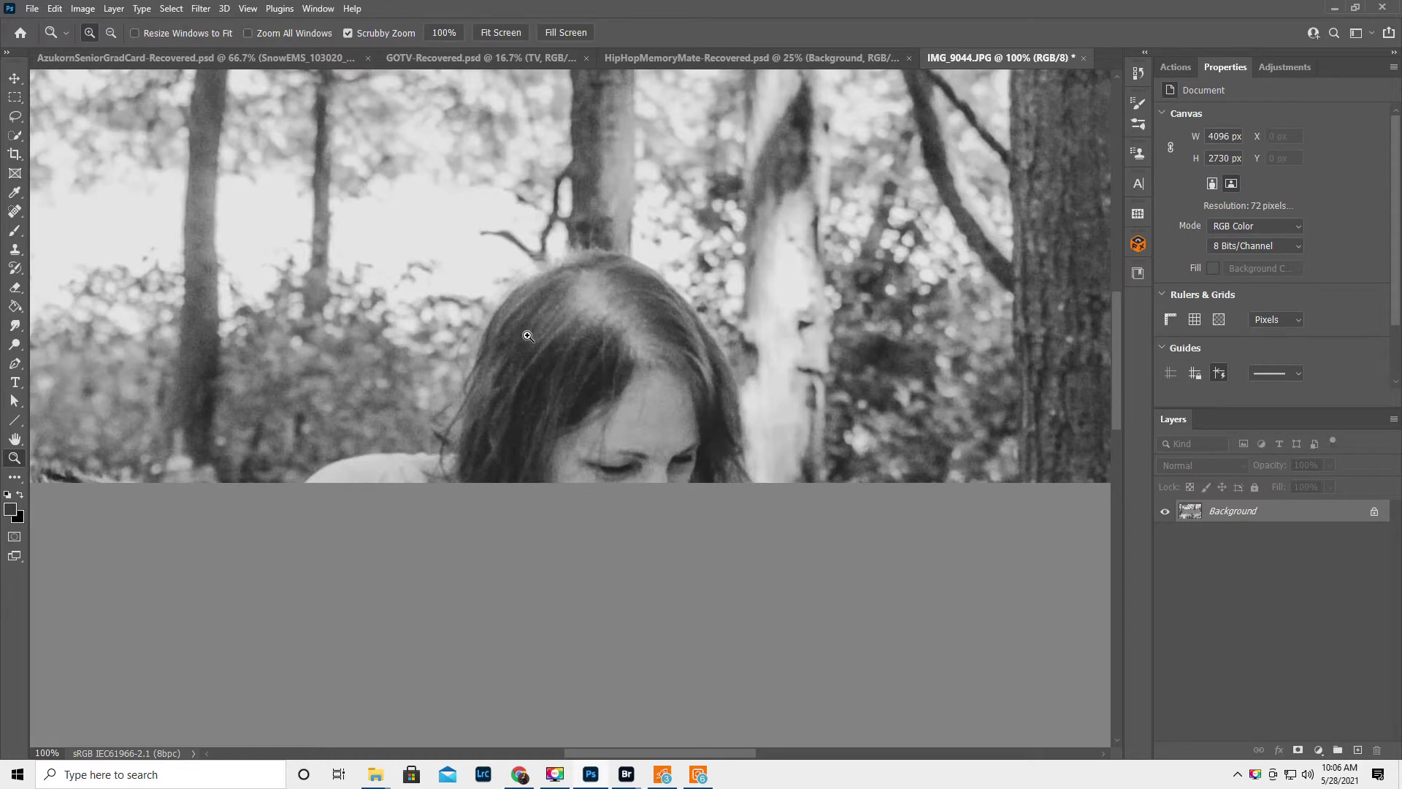
{"action": "left_click", "coordinate": [11, 135]}
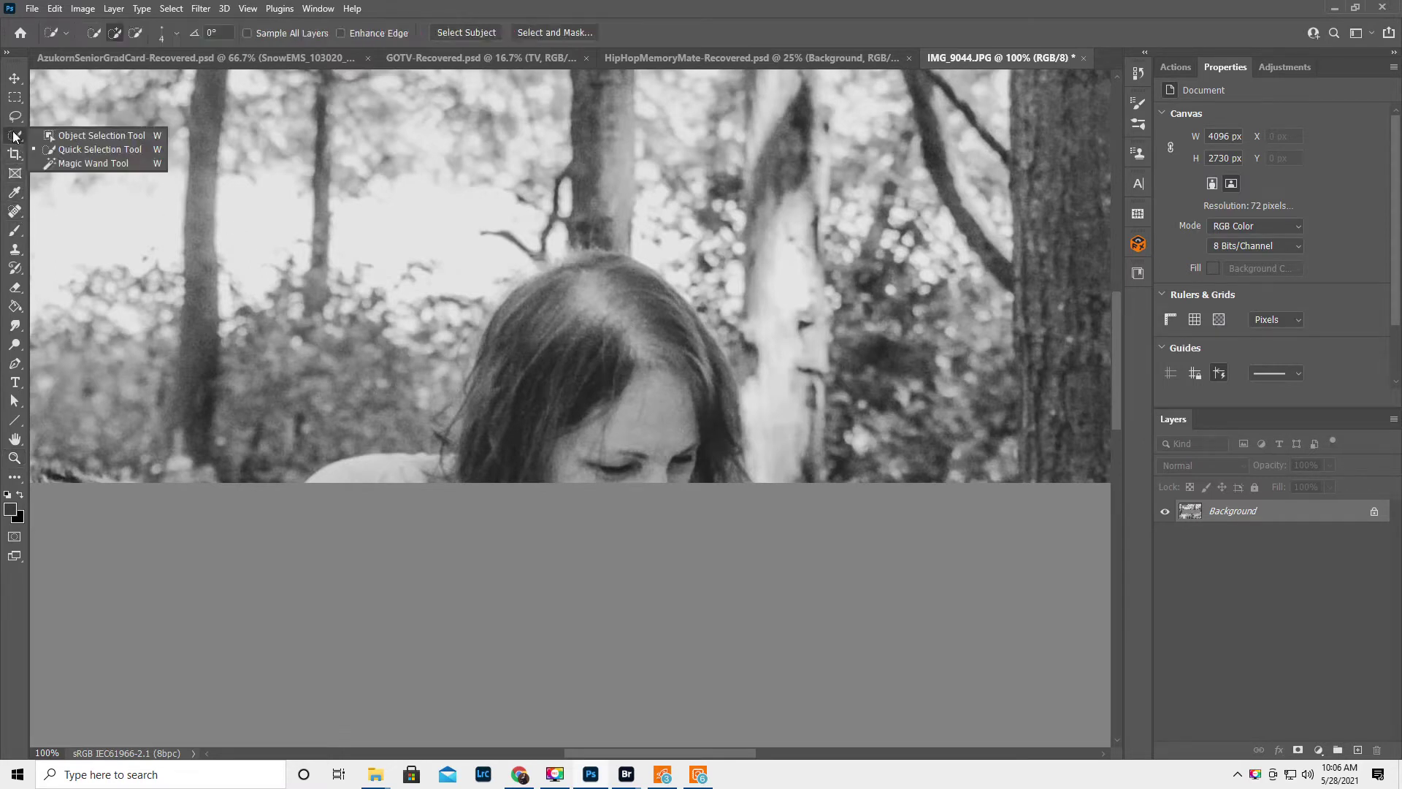
{"action": "left_click", "coordinate": [91, 149]}
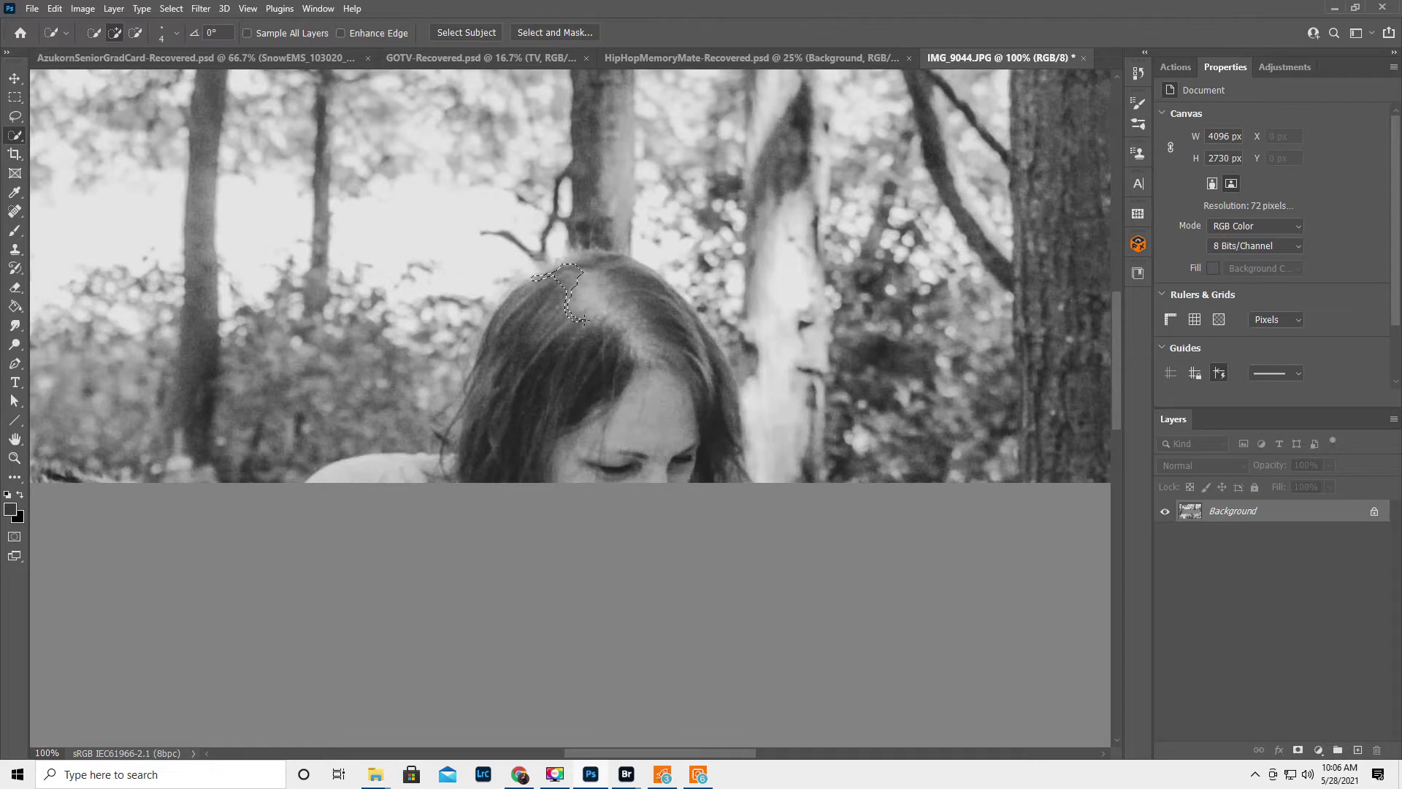
{"action": "left_click_drag", "start_coordinate": [584, 321], "coordinate": [622, 358]}
Step: Zoom in on the hairline to check the selection edge, then return to Quick Selection
{"action": "left_click", "coordinate": [14, 457]}
{"action": "left_click", "coordinate": [661, 348]}
{"action": "left_click", "coordinate": [661, 348]}
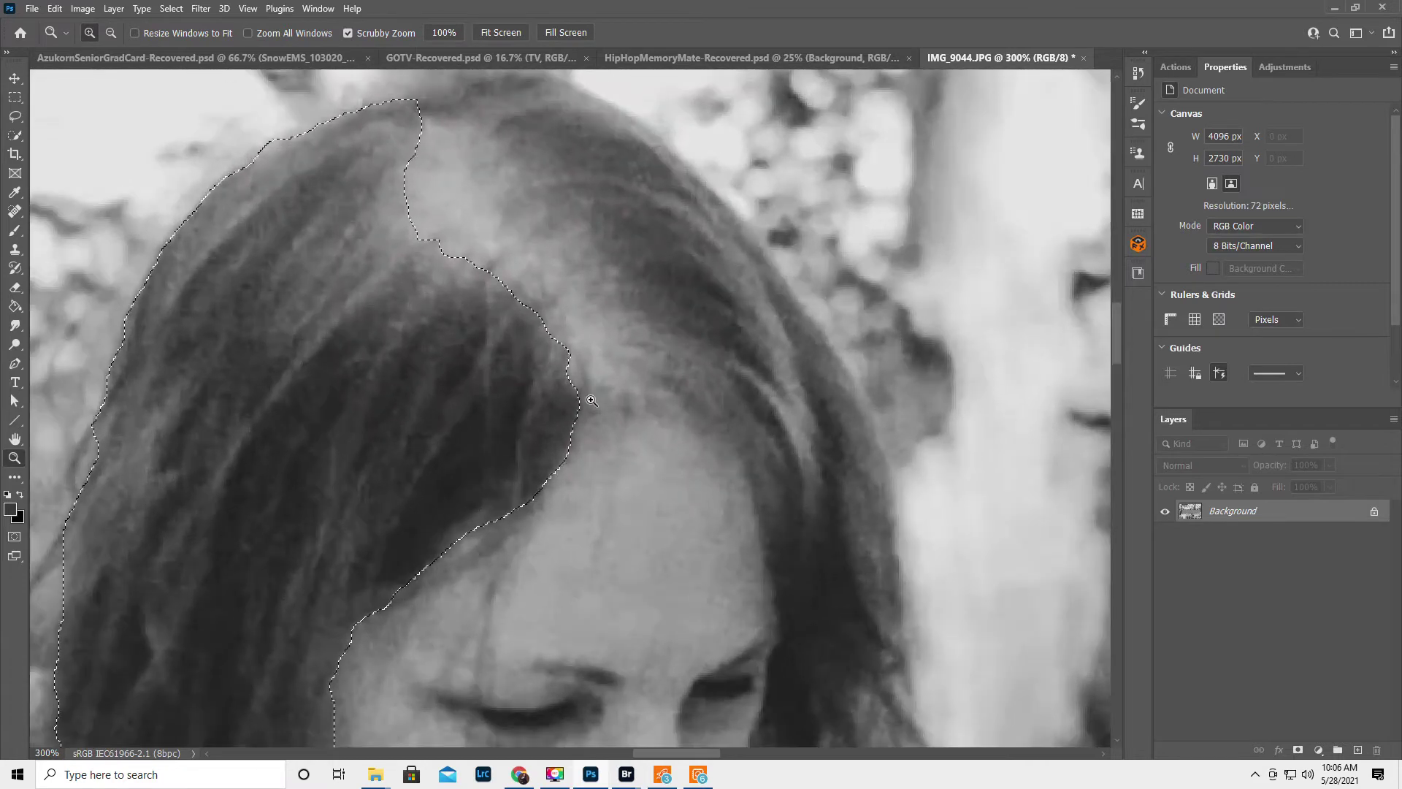
{"action": "left_click", "coordinate": [591, 400], "text": "alt"}
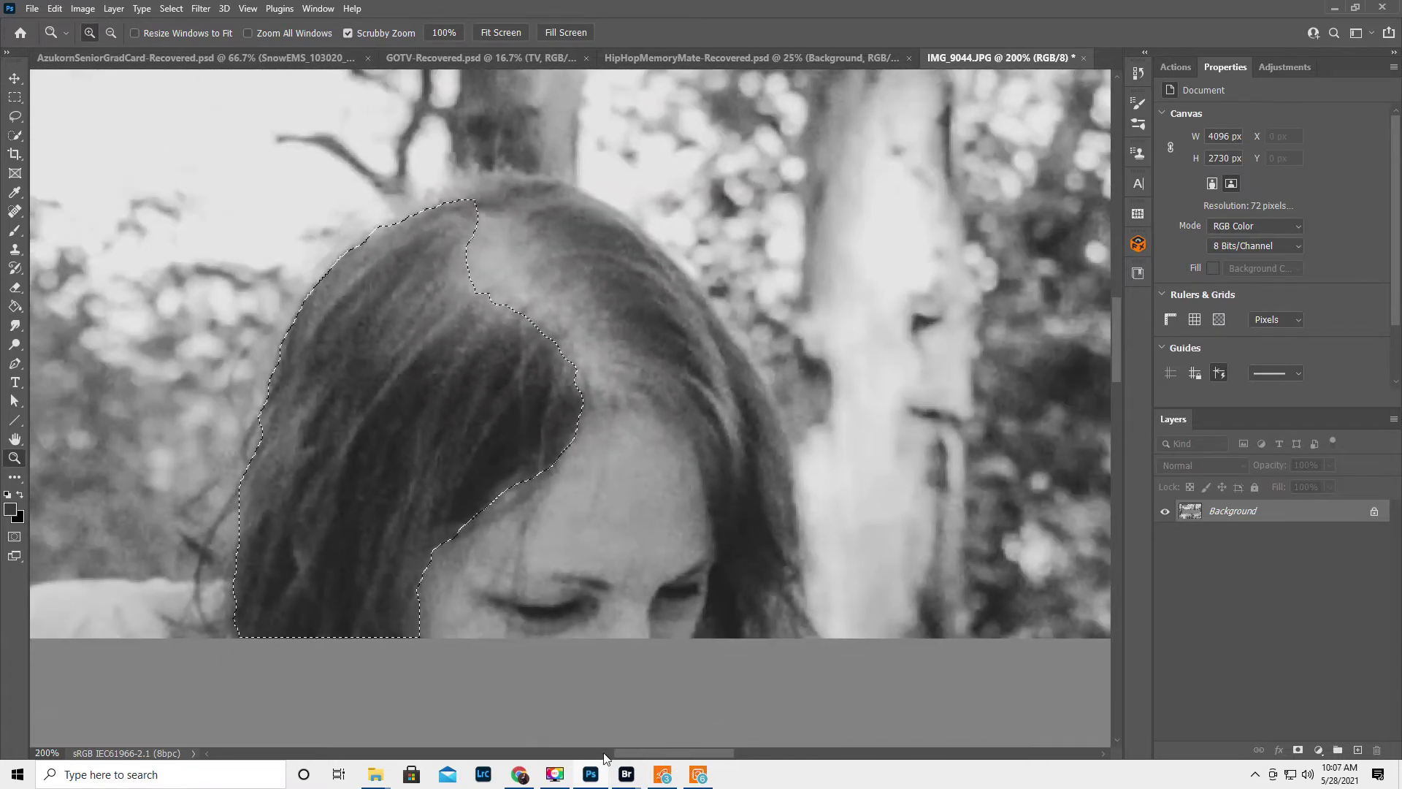
{"action": "left_click_drag", "start_coordinate": [628, 749], "coordinate": [612, 751]}
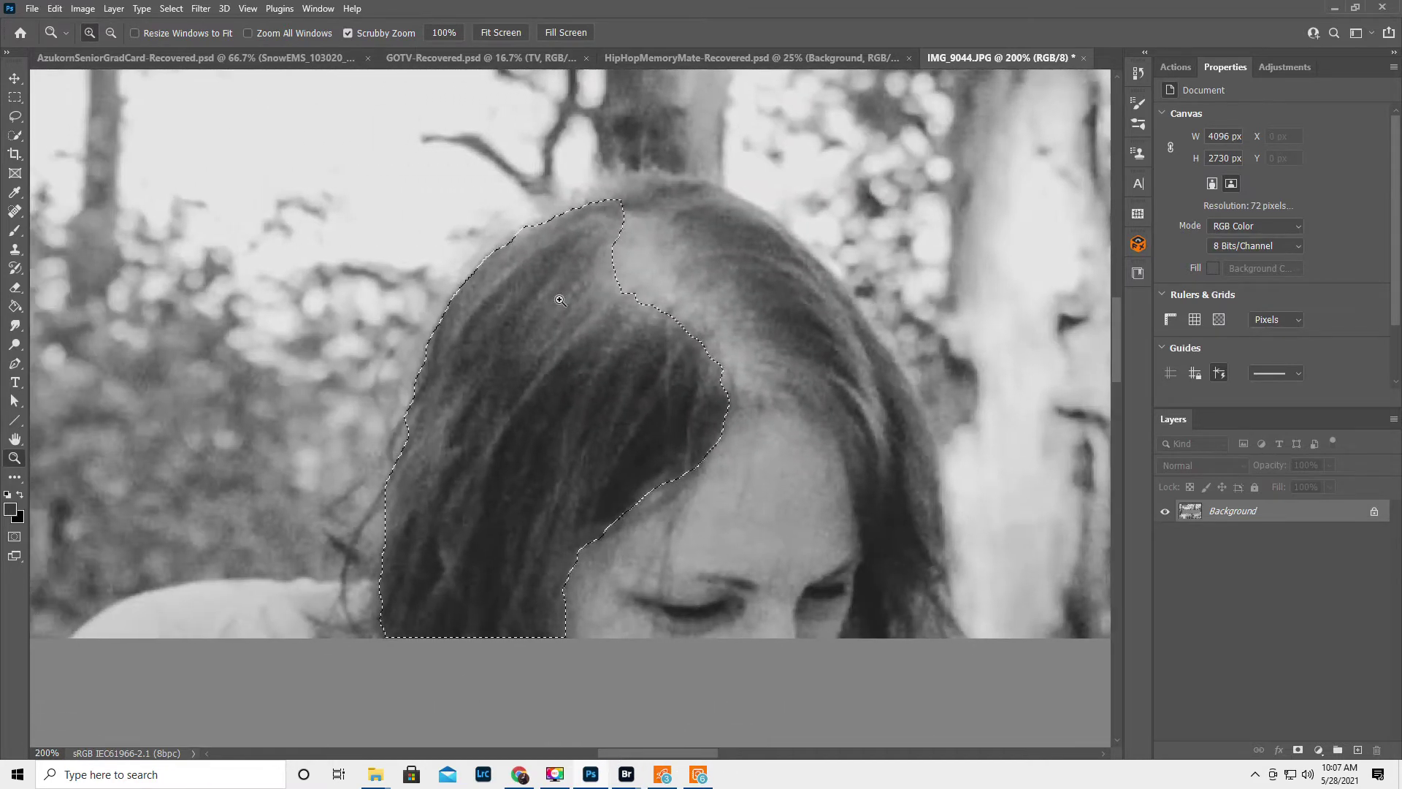
{"action": "right_click", "coordinate": [553, 391]}
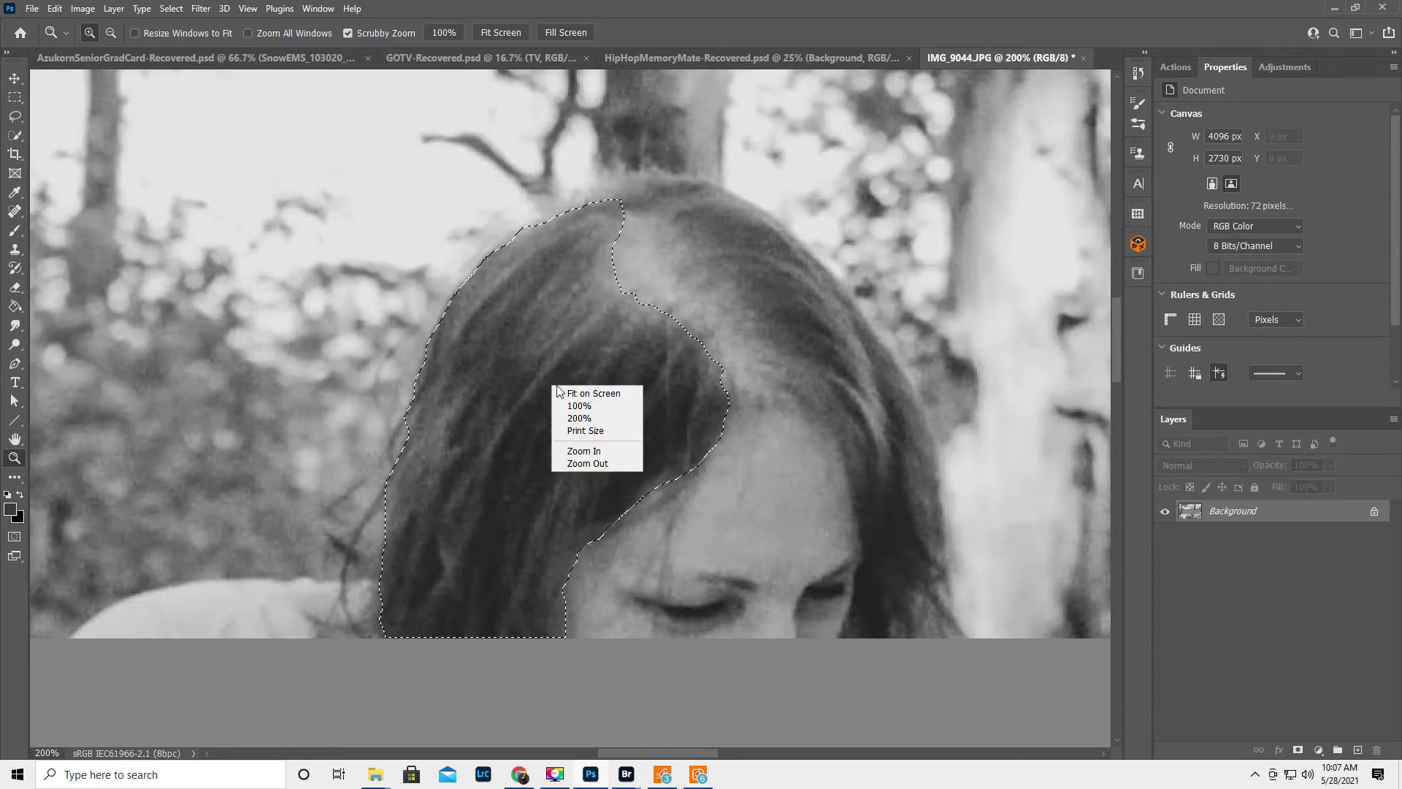
{"action": "left_click", "coordinate": [539, 383]}
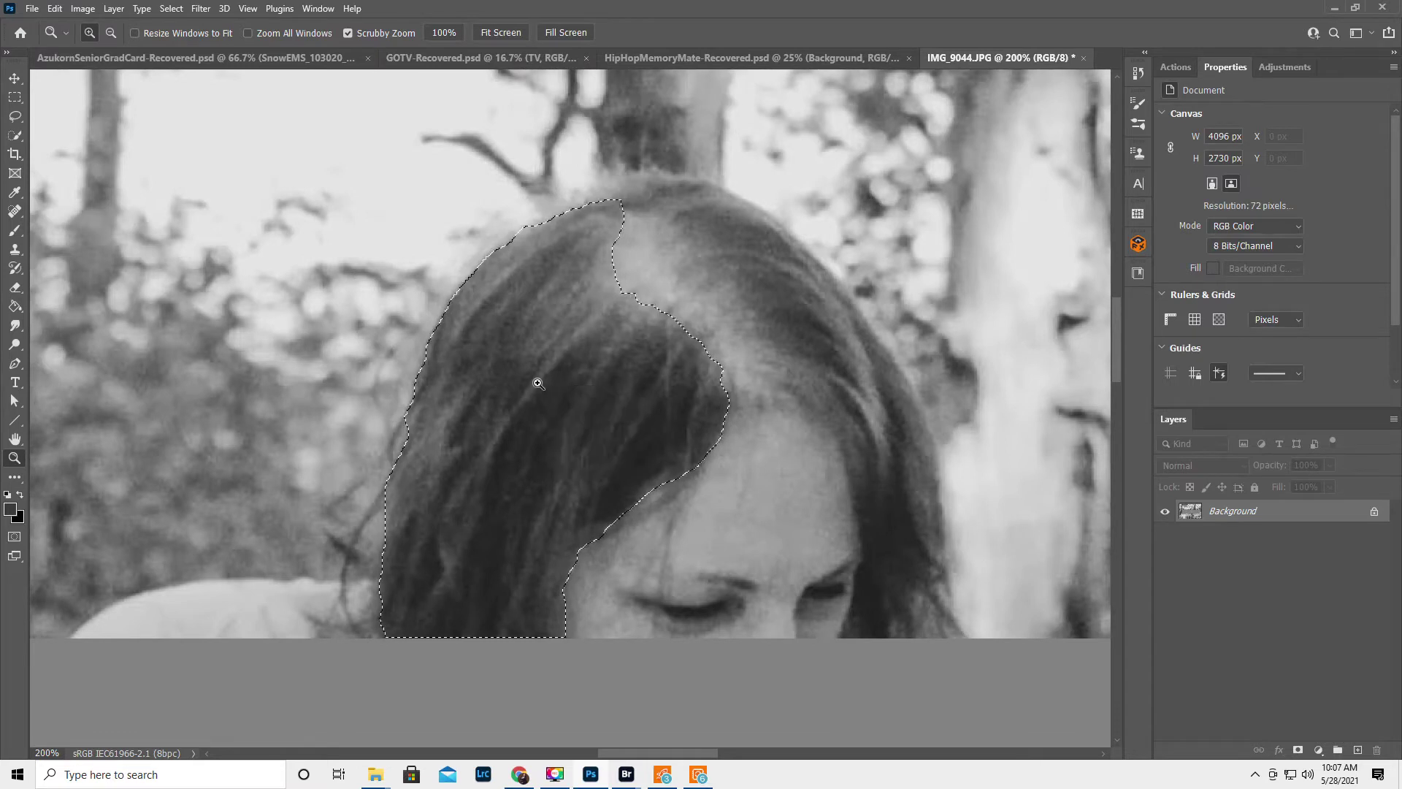
{"action": "left_click", "coordinate": [14, 135]}
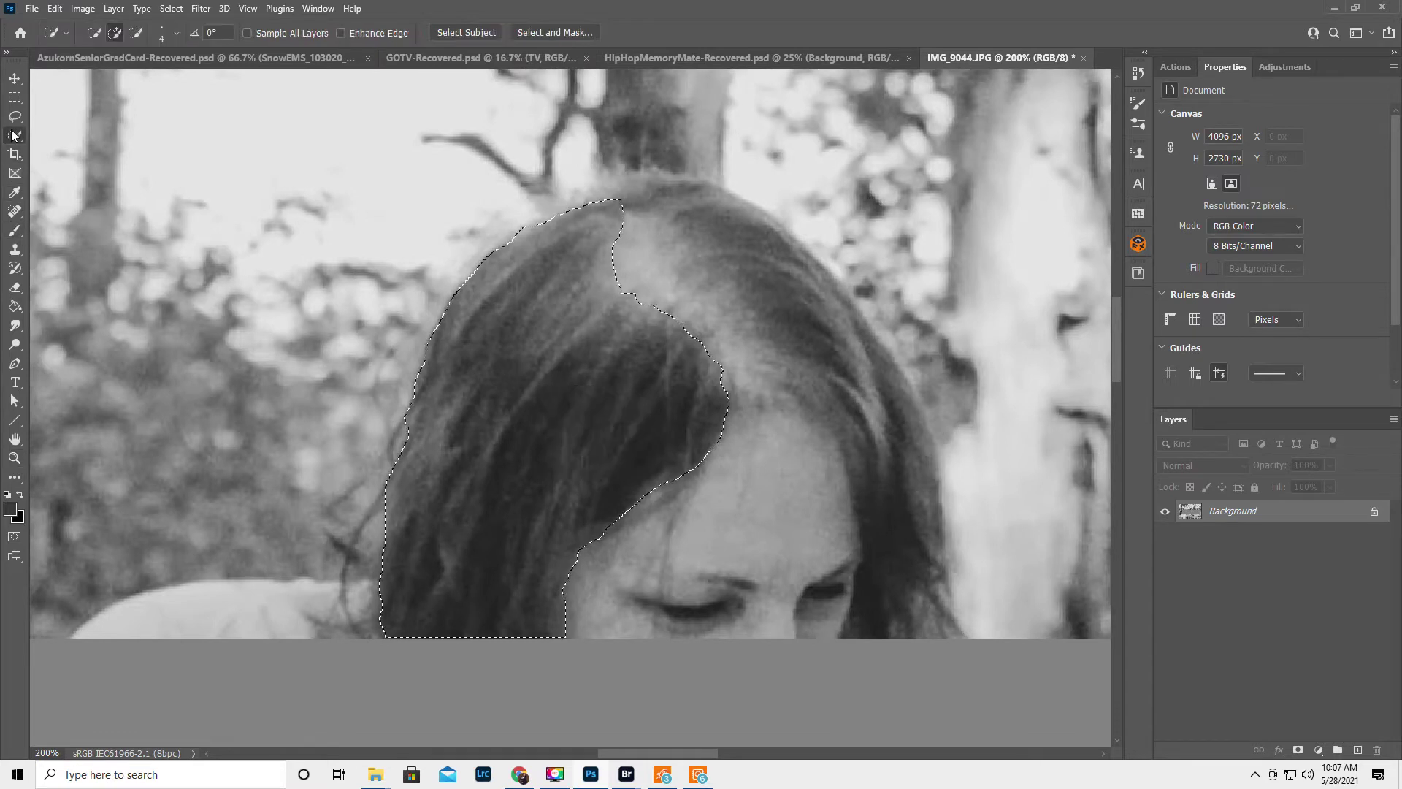
Step: Copy the selected dark hair to a new Layer 1 with Layer Via Copy, then start a Warp
{"action": "right_click", "coordinate": [546, 375]}
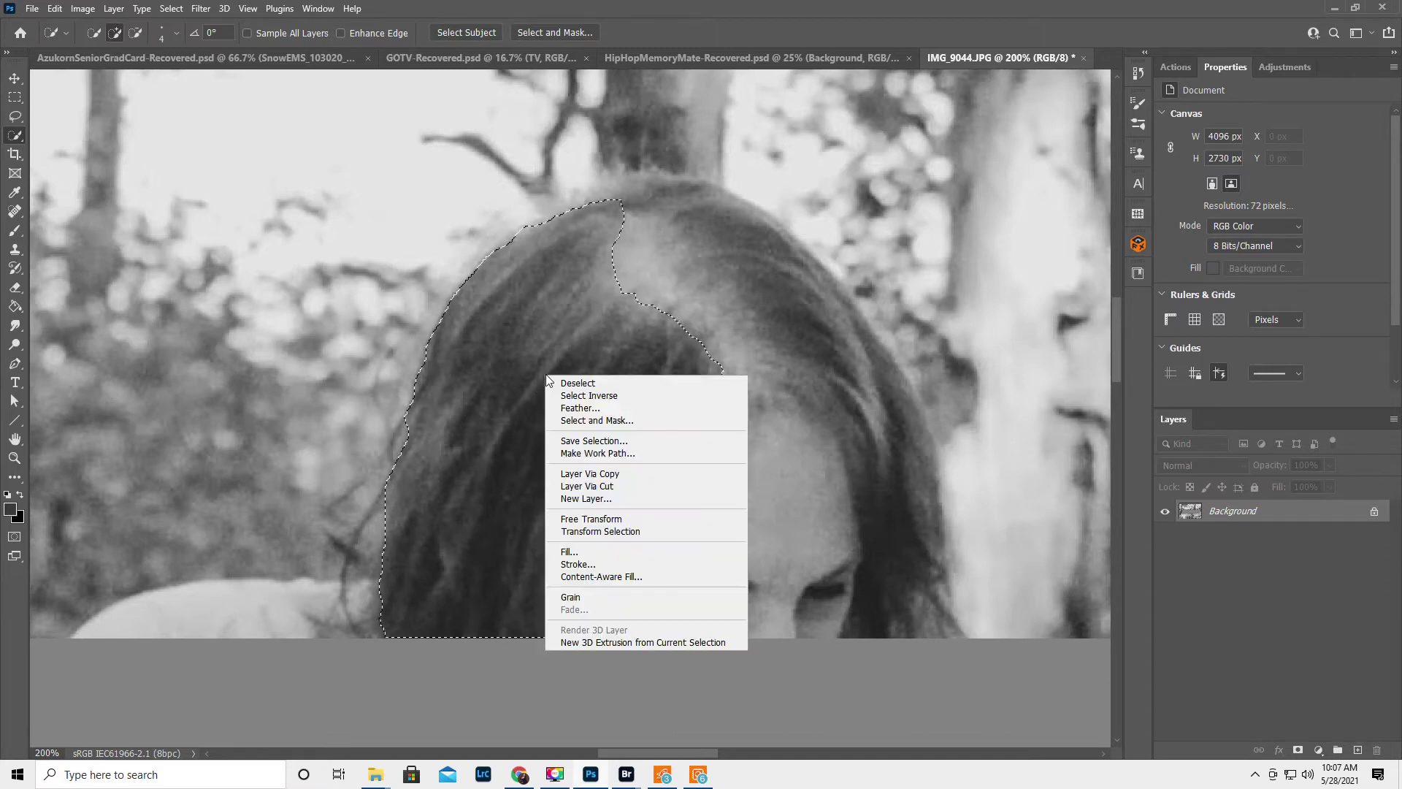
{"action": "left_click", "coordinate": [594, 474]}
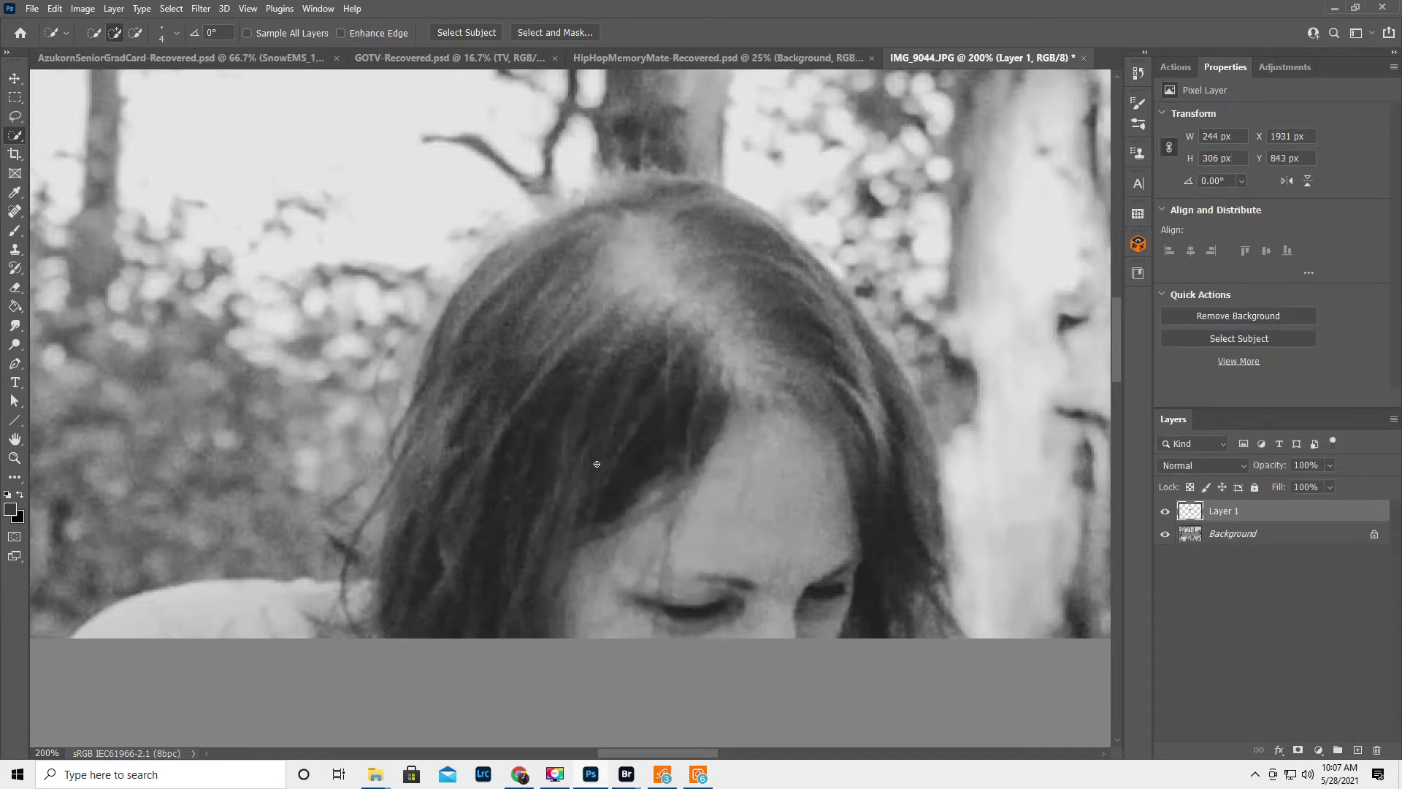
{"action": "left_click", "coordinate": [33, 10]}
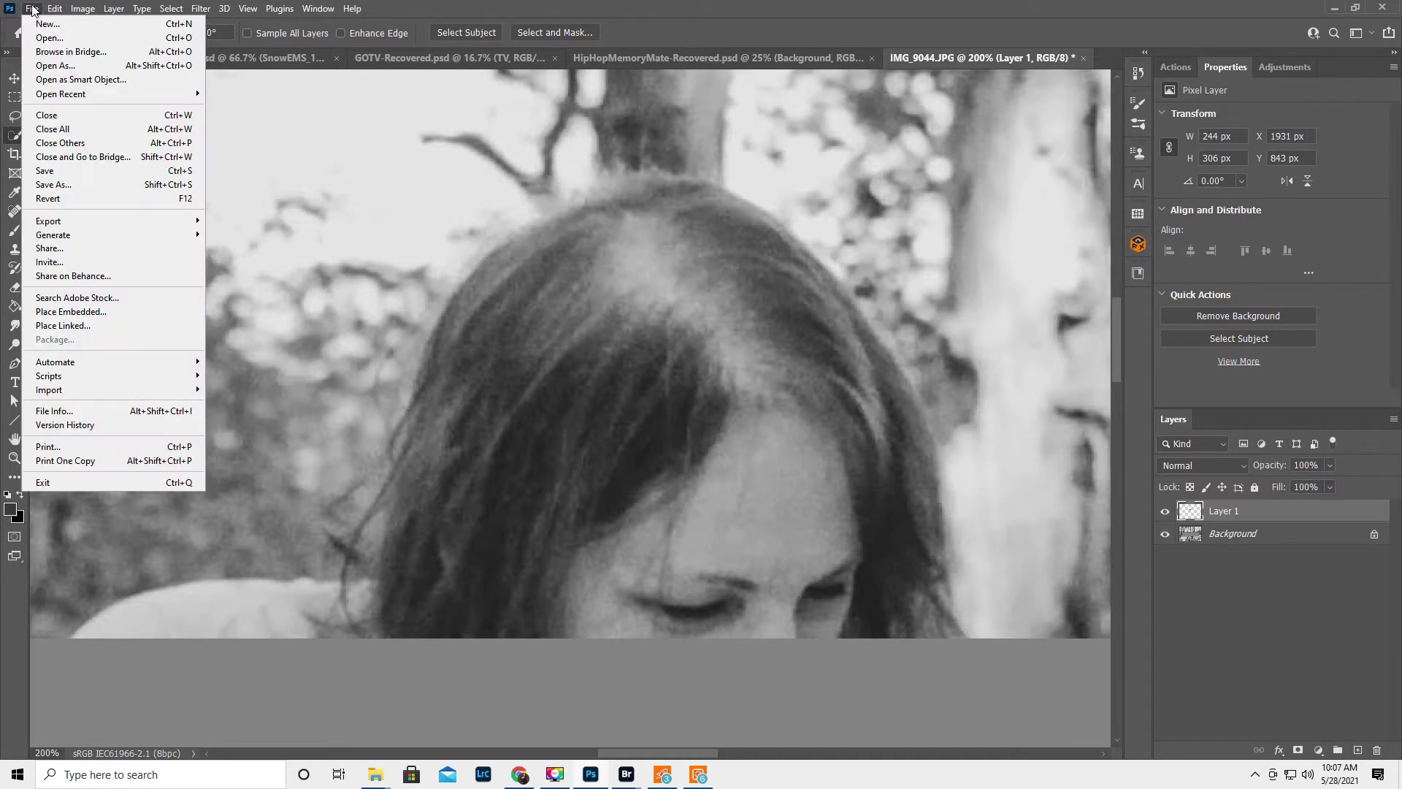
{"action": "mouse_move", "coordinate": [46, 9]}
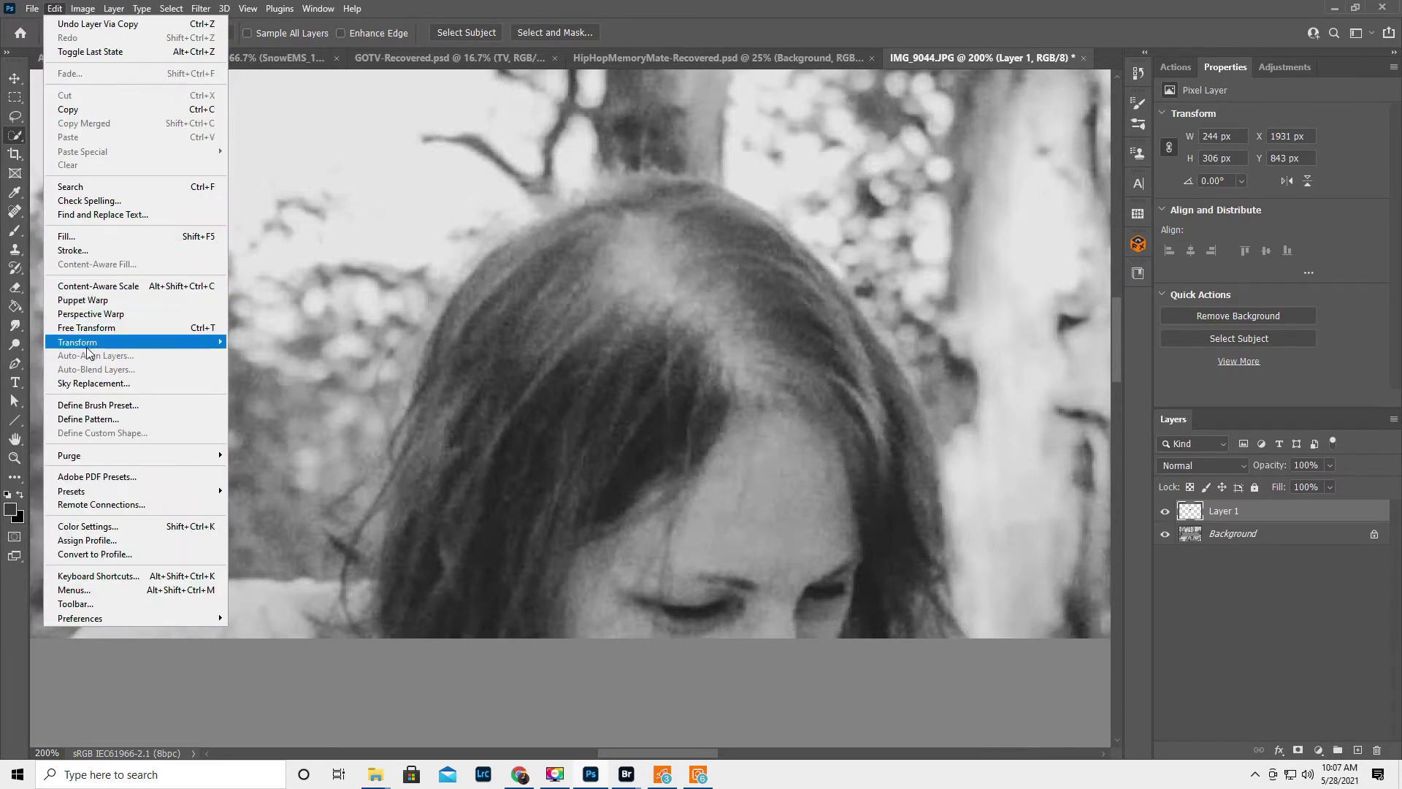
{"action": "mouse_move", "coordinate": [91, 344]}
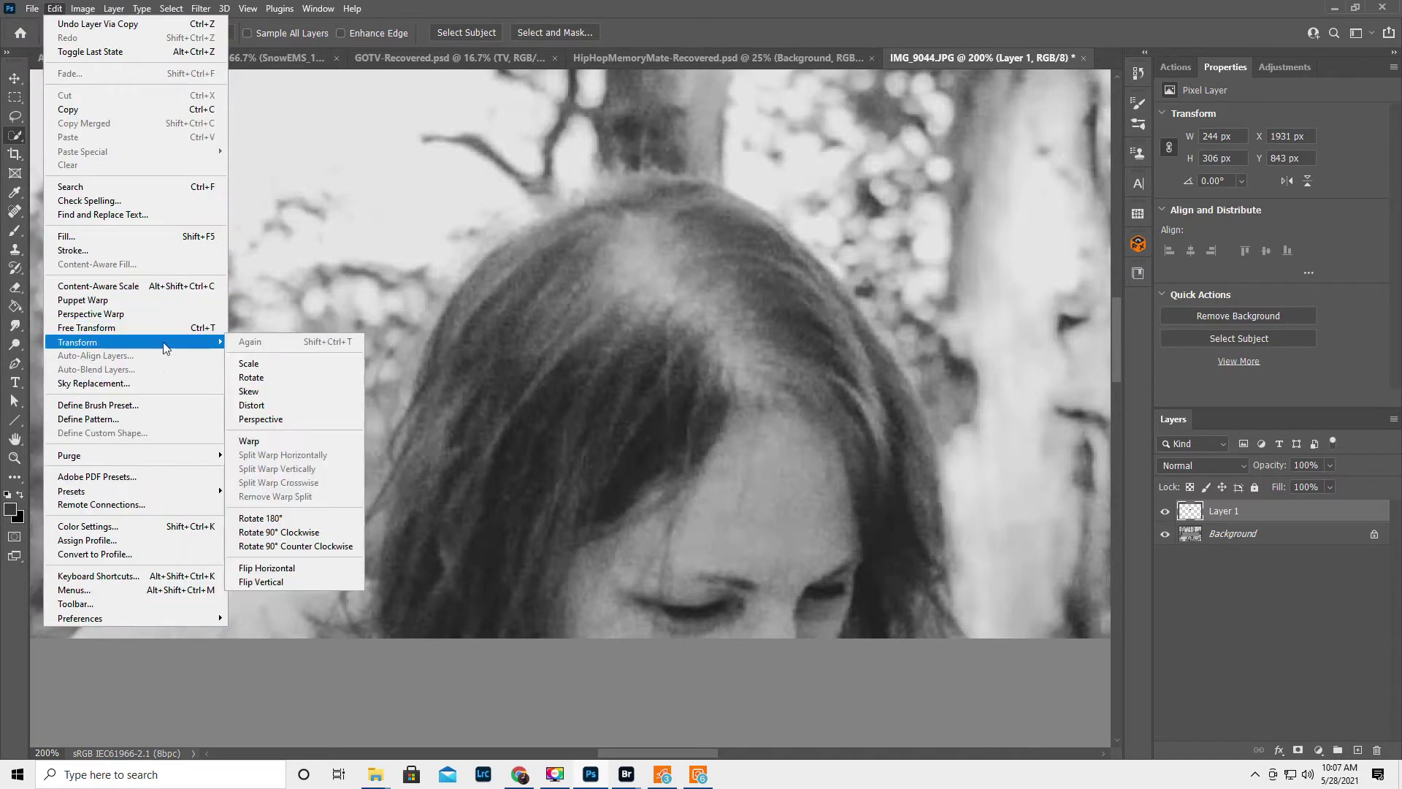
{"action": "left_click", "coordinate": [300, 435]}
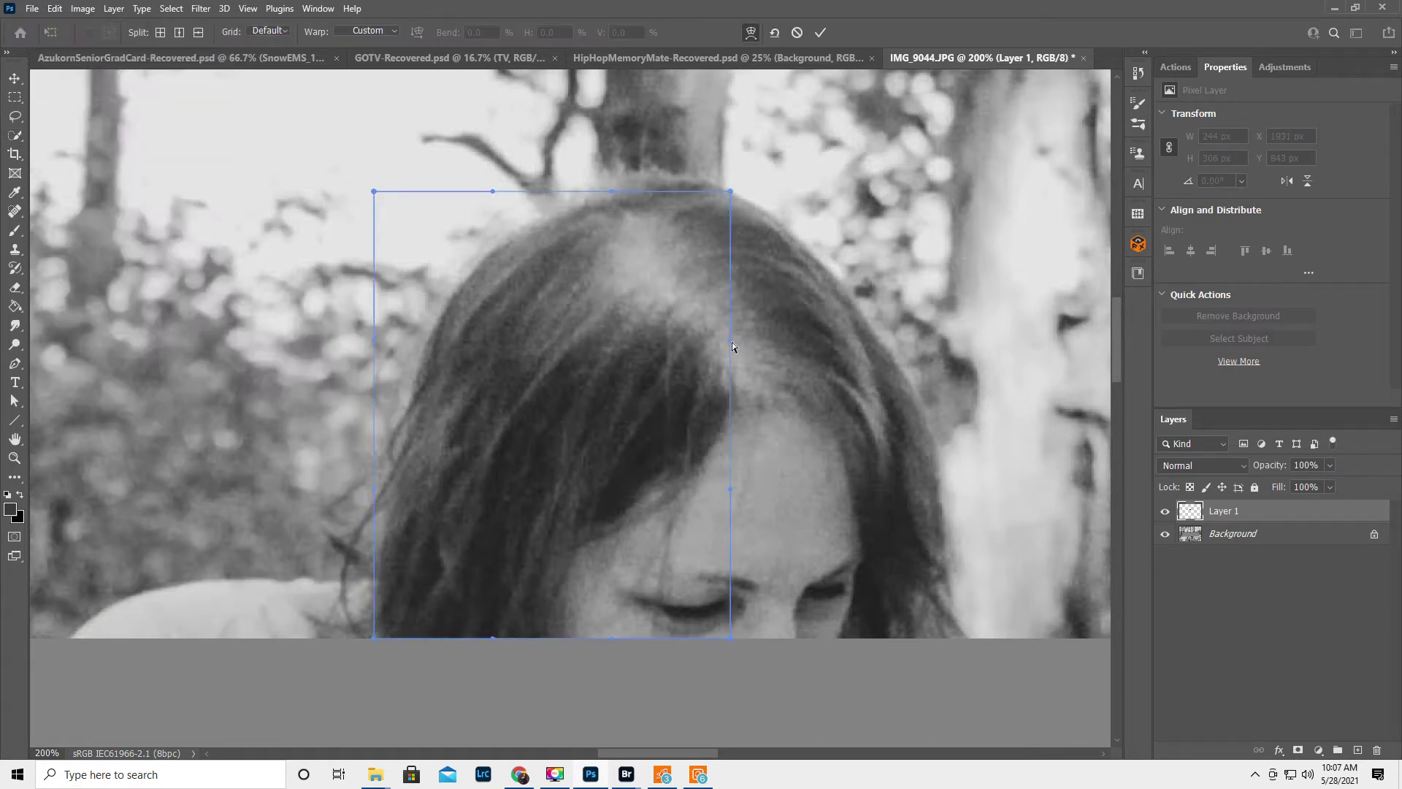
Step: Drag the warp's right edge, top corners and top edge to stretch the hair up and right
{"action": "left_click_drag", "start_coordinate": [732, 341], "coordinate": [765, 279]}
{"action": "left_click_drag", "start_coordinate": [731, 190], "coordinate": [739, 187]}
{"action": "left_click_drag", "start_coordinate": [611, 305], "coordinate": [612, 297]}
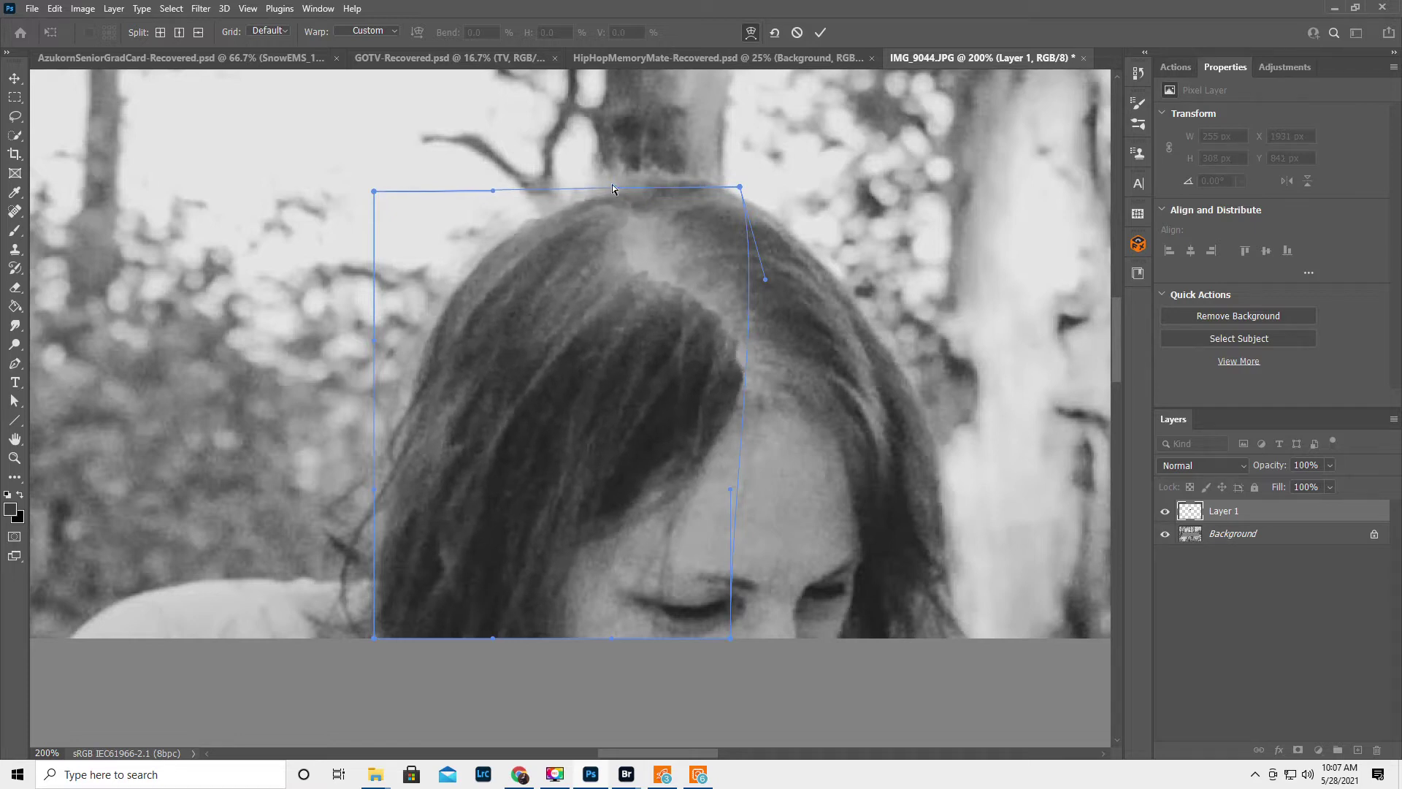
{"action": "left_click_drag", "start_coordinate": [616, 186], "coordinate": [630, 177]}
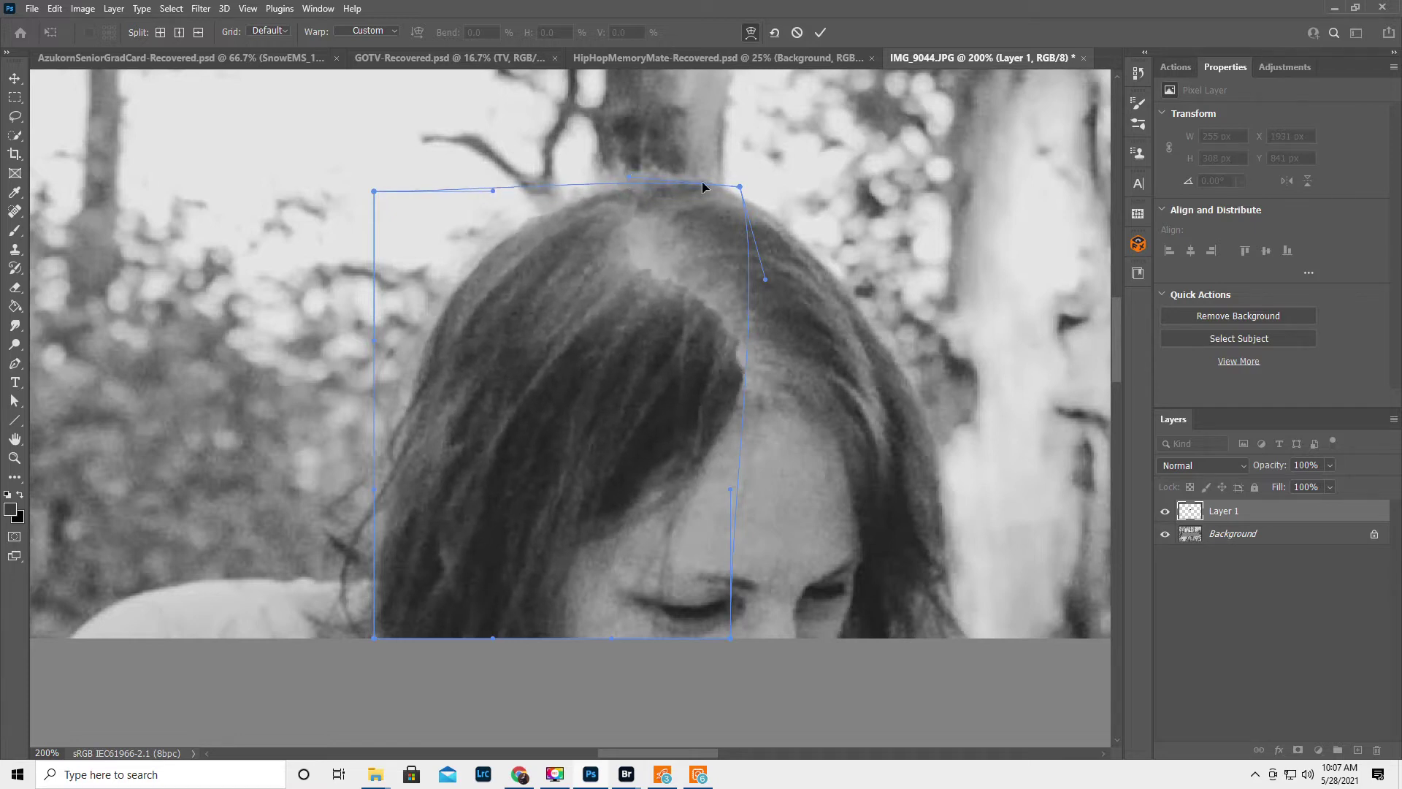
{"action": "left_click_drag", "start_coordinate": [741, 189], "coordinate": [763, 177]}
{"action": "left_click_drag", "start_coordinate": [602, 336], "coordinate": [609, 303]}
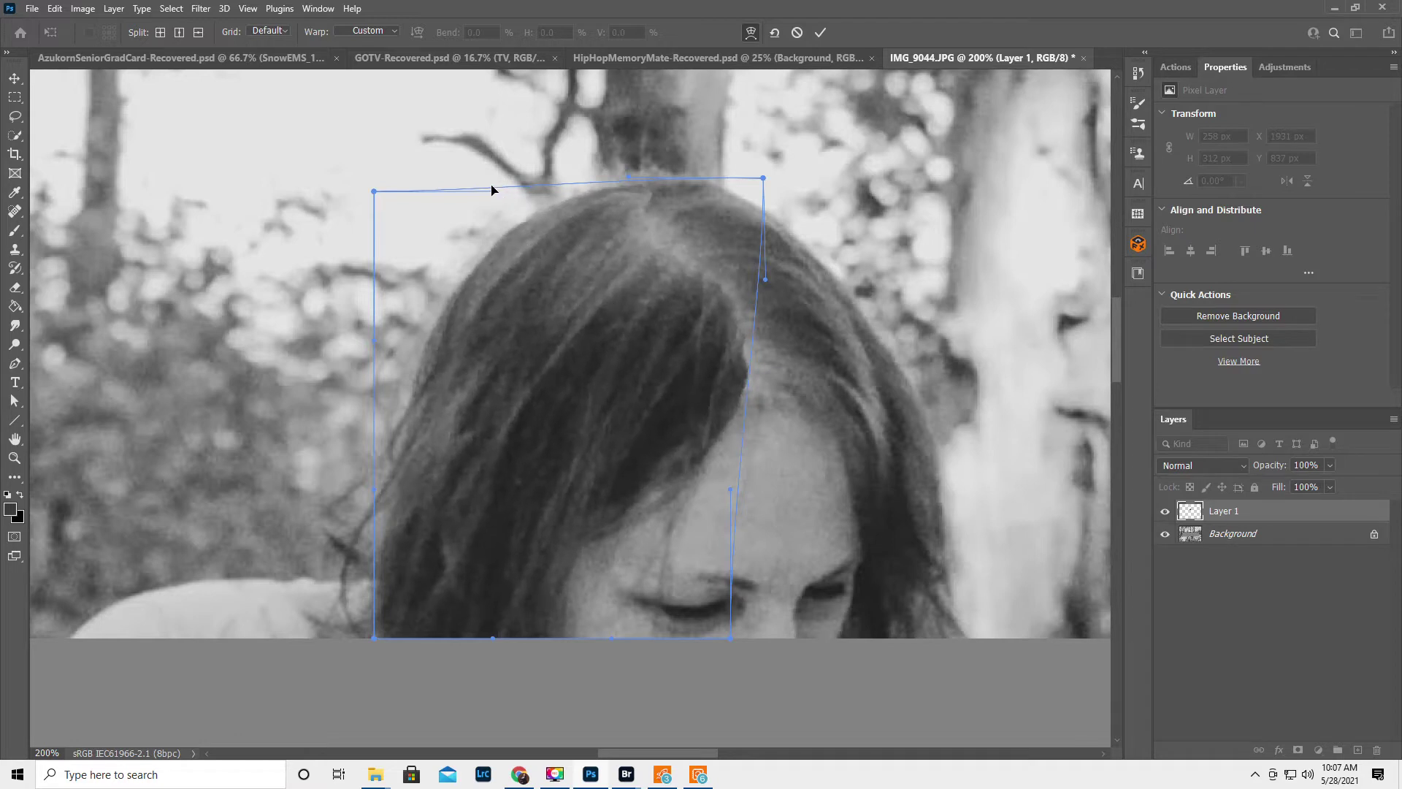
Step: Refine the warp's edges and corners over the part, then commit the transform
{"action": "mouse_move", "coordinate": [492, 191]}
{"action": "left_mouse_down"}
{"action": "mouse_move", "coordinate": [491, 175]}
{"action": "mouse_move", "coordinate": [510, 255]}
{"action": "mouse_move", "coordinate": [503, 202]}
{"action": "left_mouse_up"}
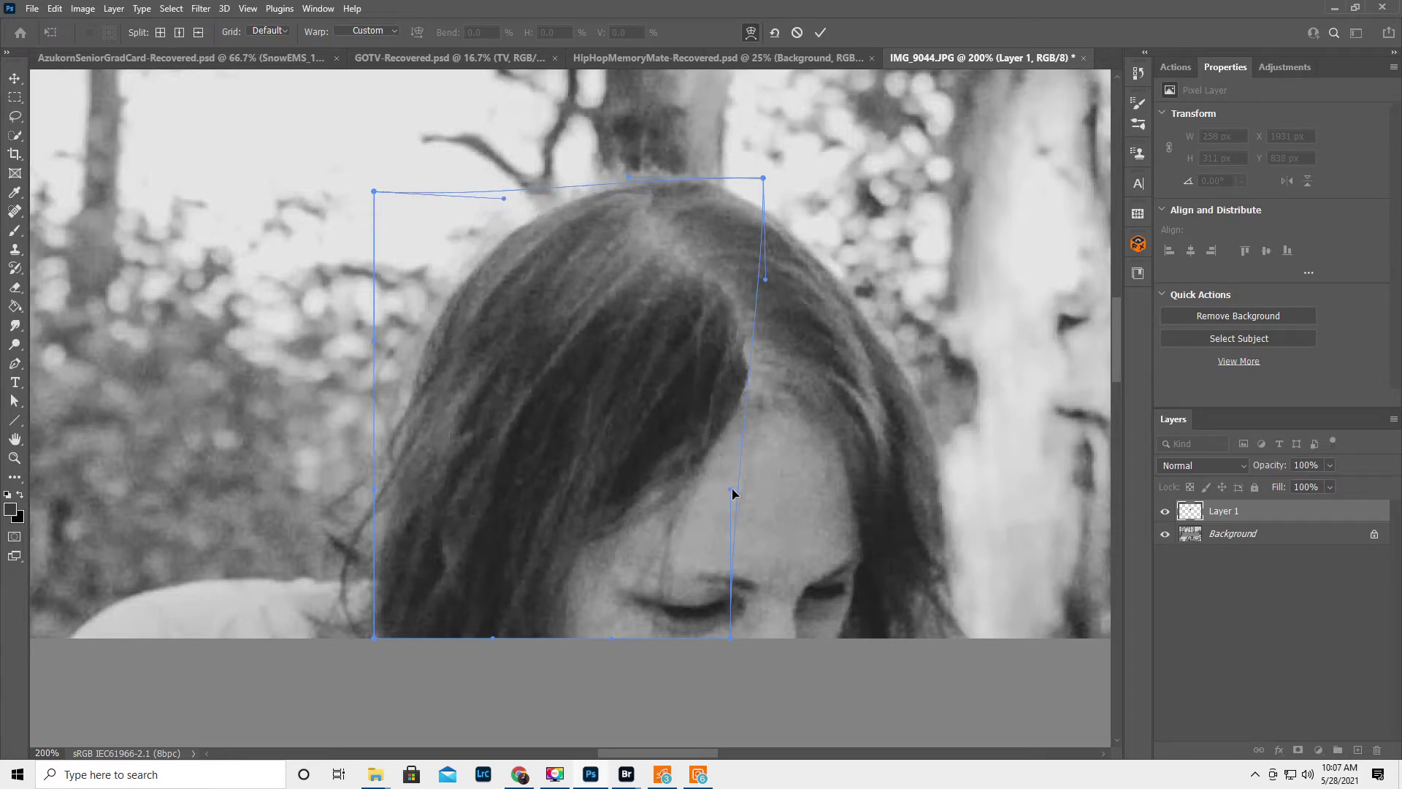
{"action": "mouse_move", "coordinate": [732, 492]}
{"action": "left_mouse_down"}
{"action": "mouse_move", "coordinate": [661, 482]}
{"action": "mouse_move", "coordinate": [720, 516]}
{"action": "left_mouse_up"}
{"action": "left_click_drag", "start_coordinate": [656, 480], "coordinate": [664, 504]}
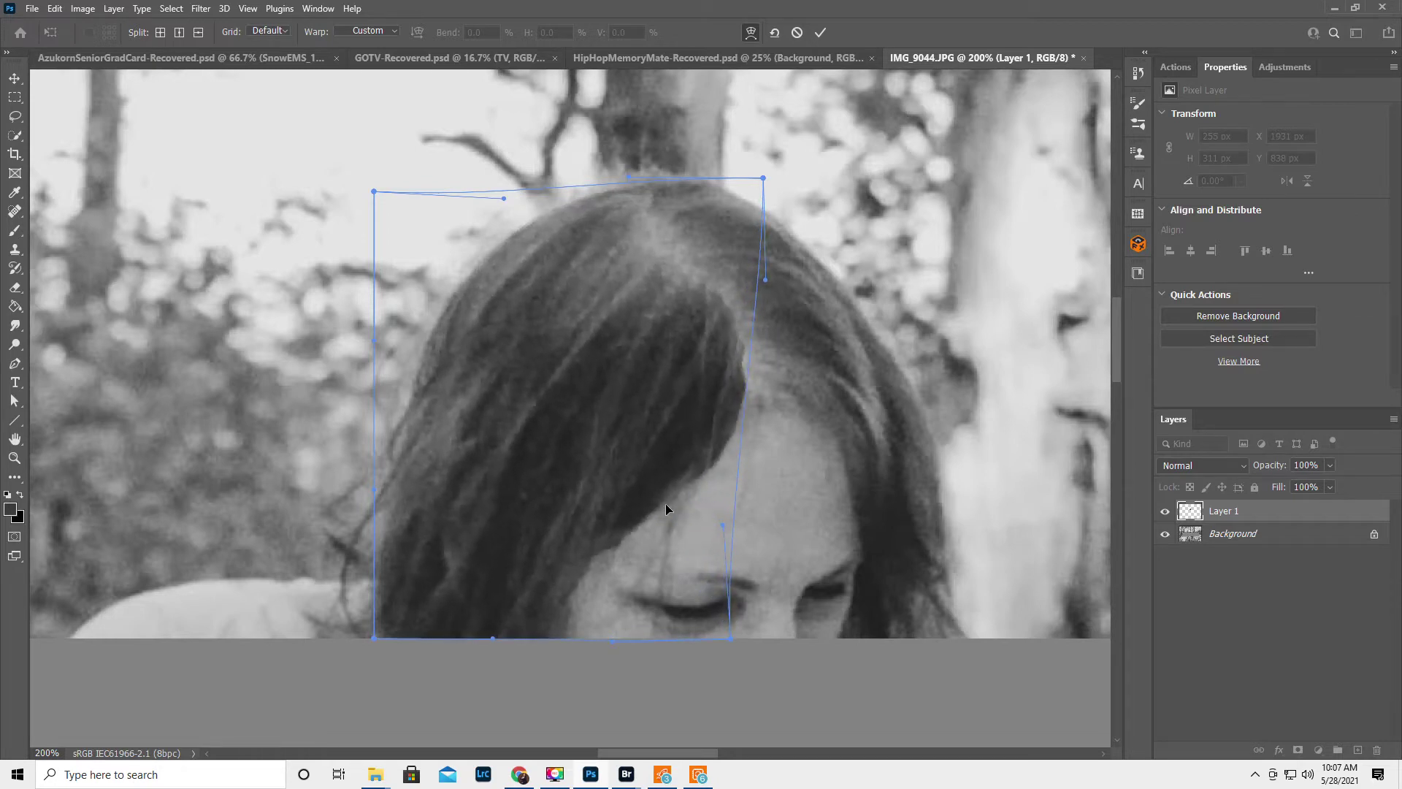
{"action": "left_click_drag", "start_coordinate": [766, 280], "coordinate": [800, 275]}
{"action": "left_click_drag", "start_coordinate": [764, 180], "coordinate": [780, 169]}
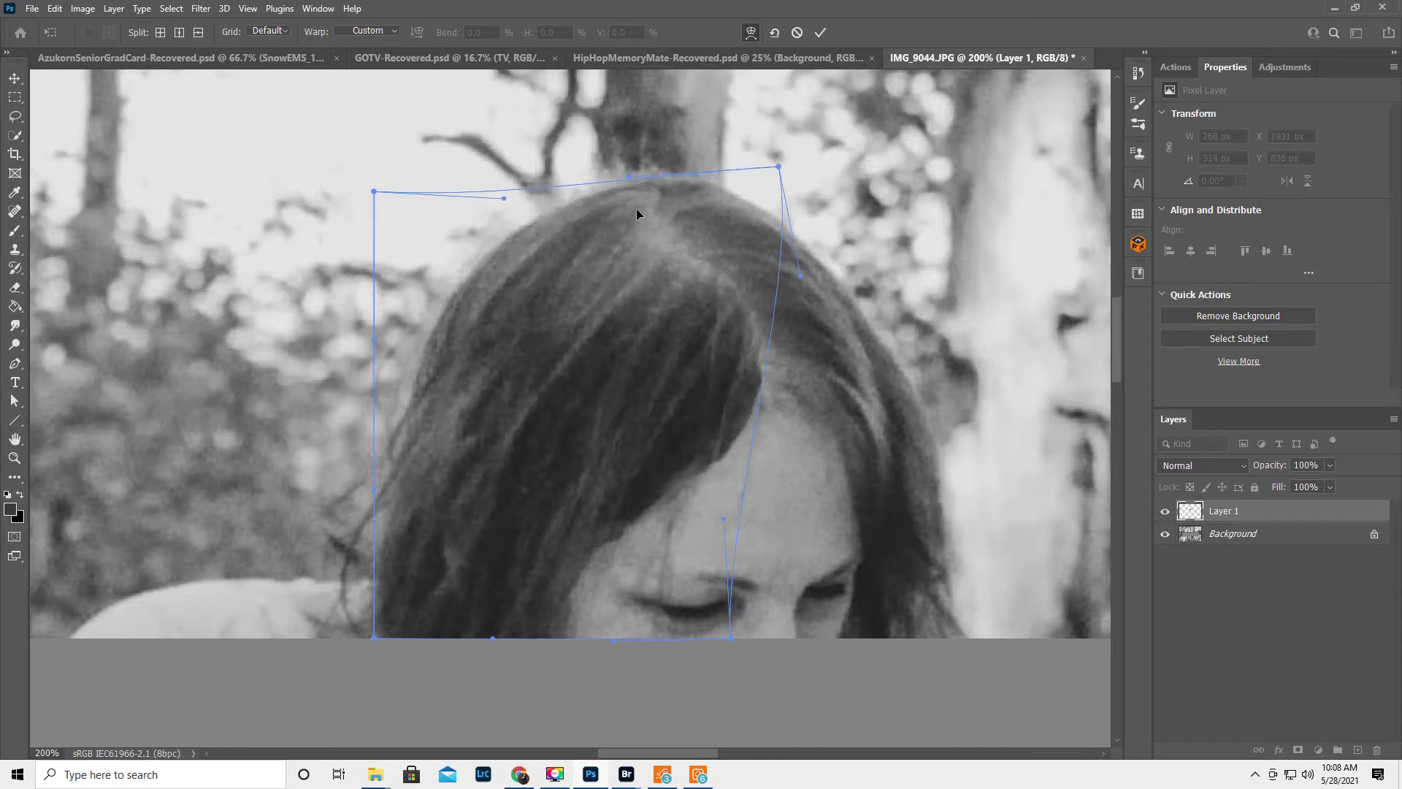
{"action": "left_click_drag", "start_coordinate": [629, 178], "coordinate": [633, 182]}
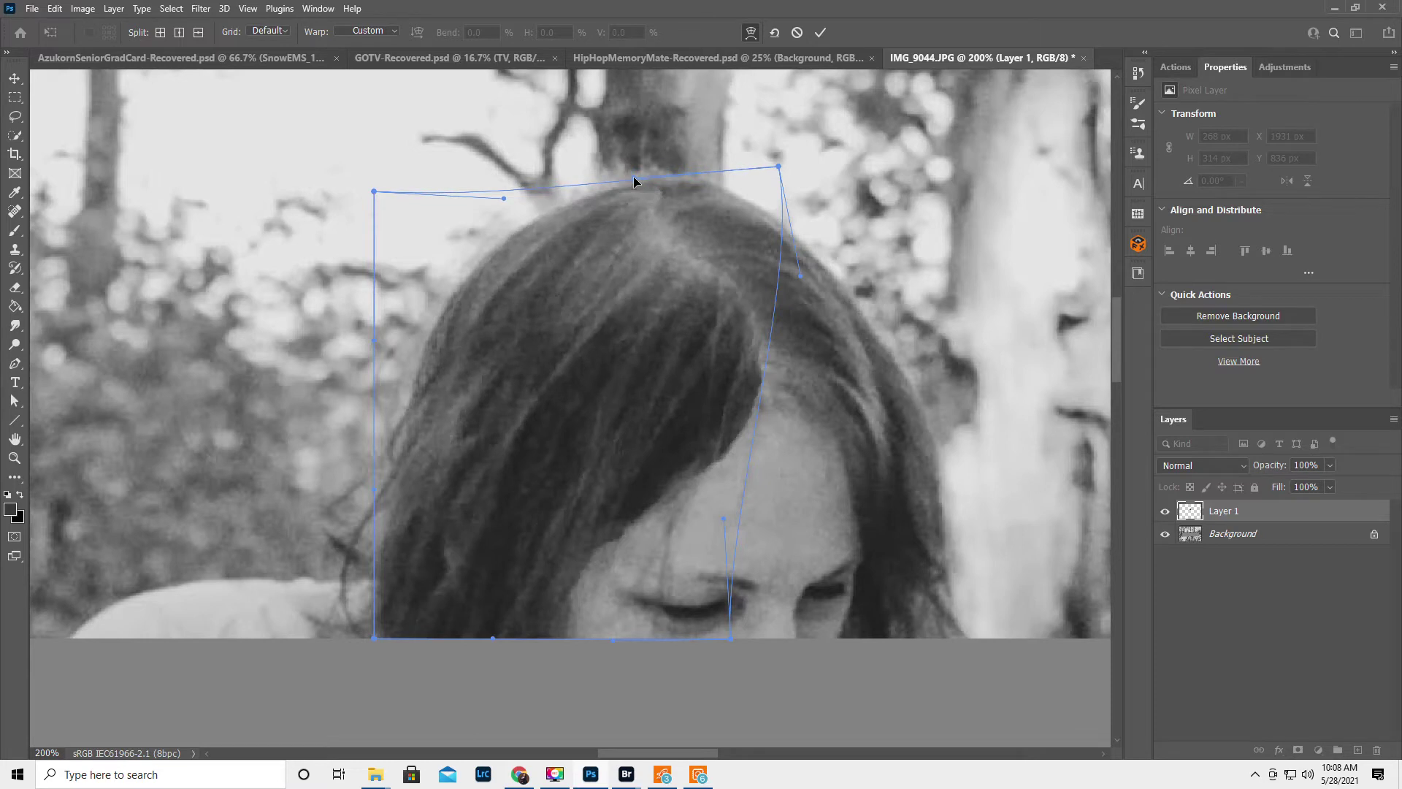
{"action": "left_click", "coordinate": [820, 33]}
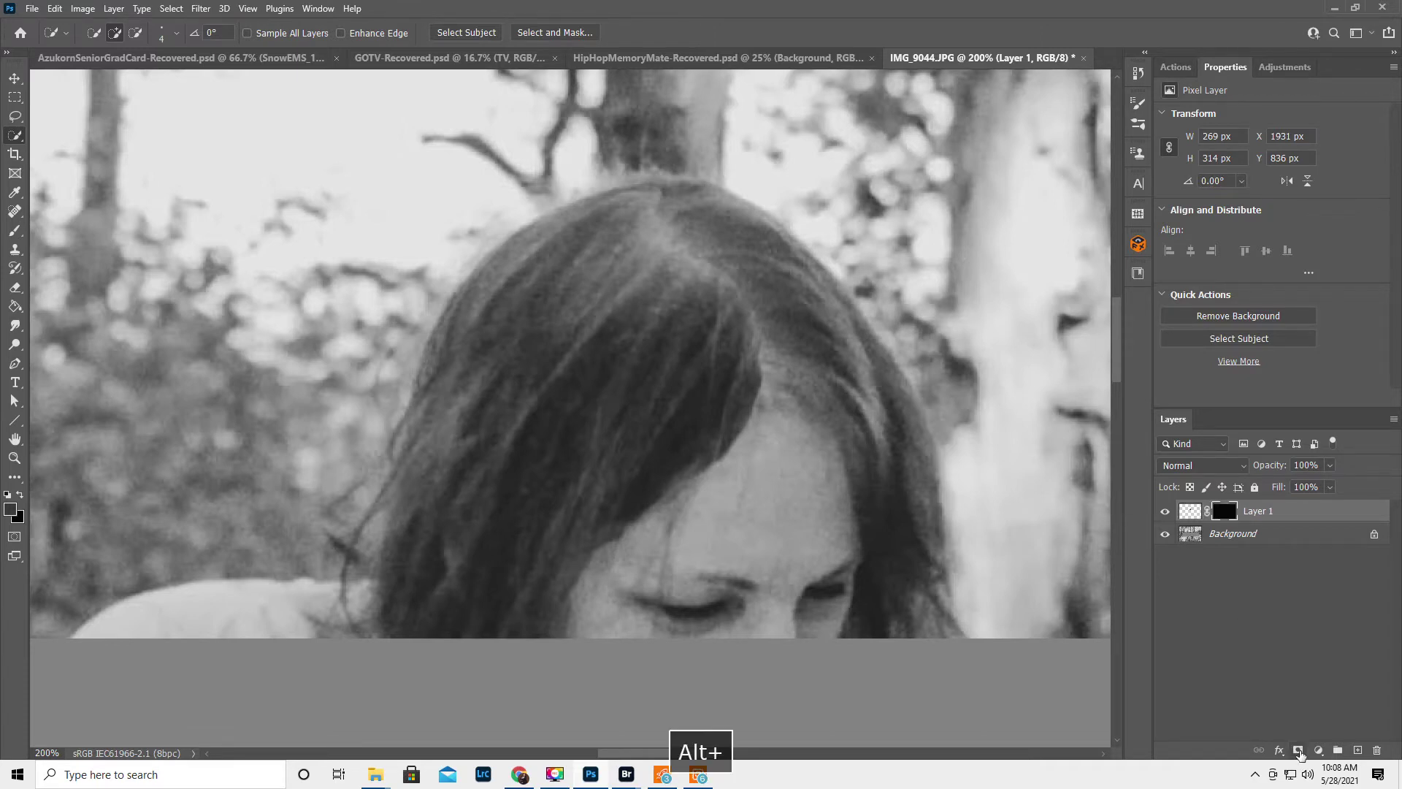
Step: Add a black hide-all mask to Layer 1 and pick the Brush tool
{"action": "left_click", "coordinate": [1297, 750], "text": "alt"}
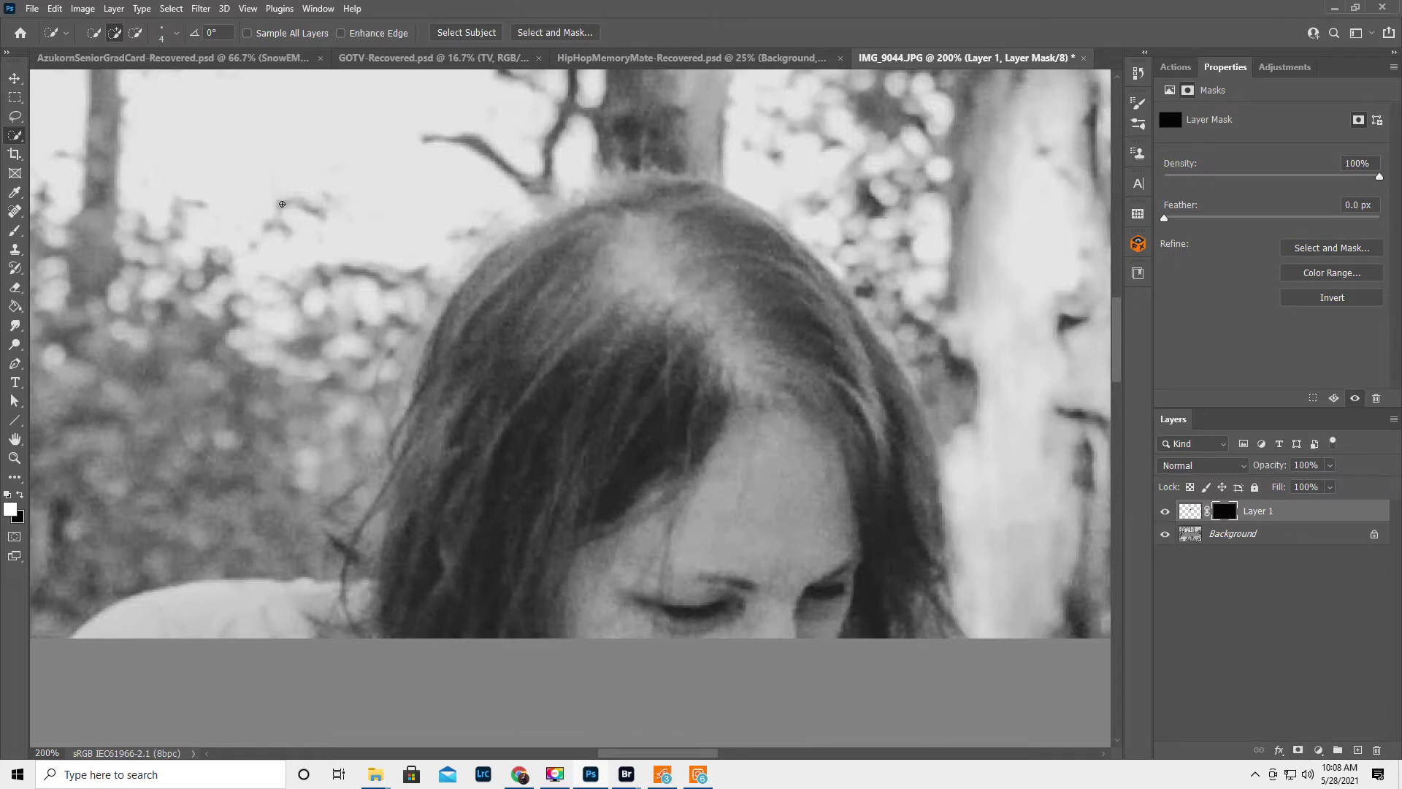
{"action": "left_click", "coordinate": [15, 233]}
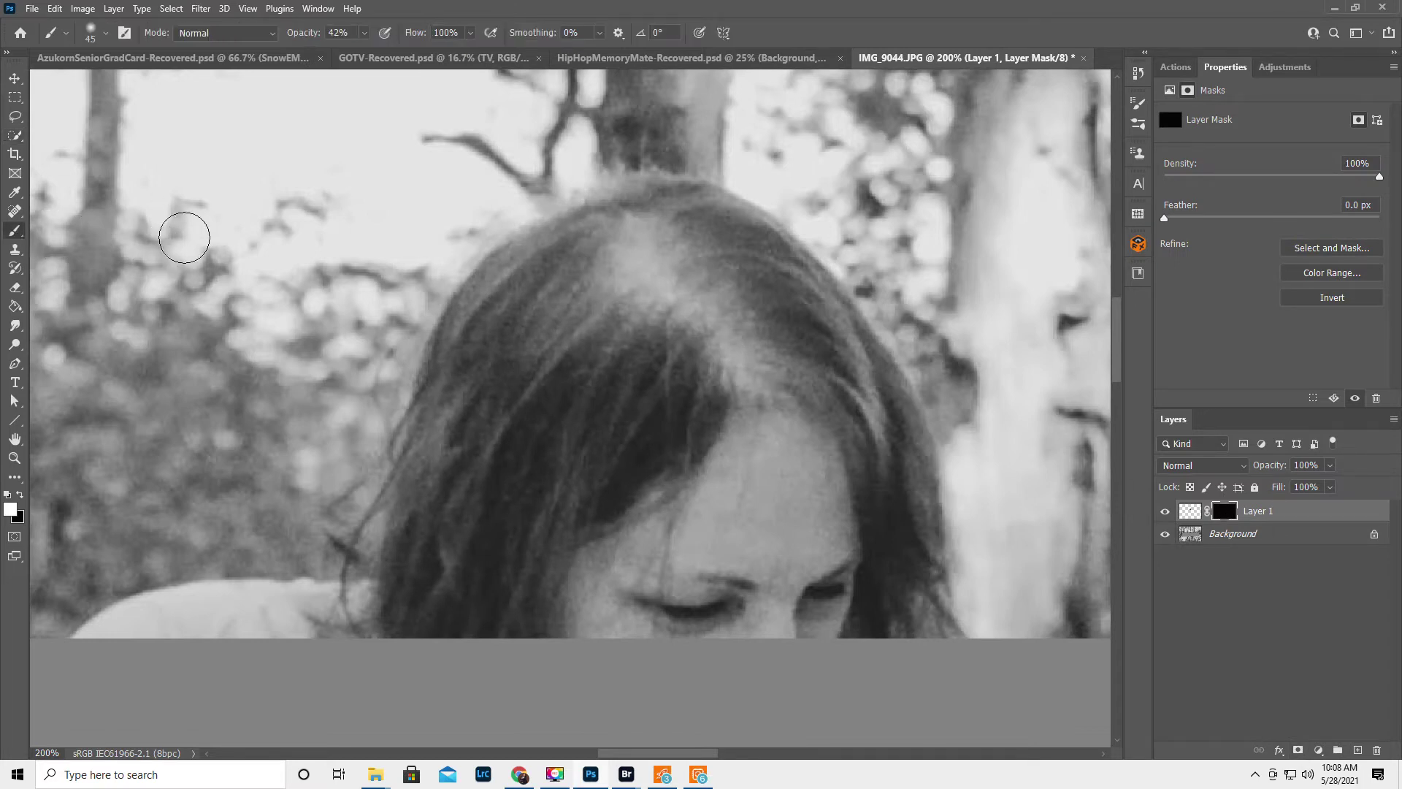
Step: Set the brush to about 36% opacity and size 30, then paint the warped hair over the part
{"action": "left_click_drag", "start_coordinate": [310, 35], "coordinate": [305, 36]}
{"action": "key", "text": "bracketleft"}
{"action": "key", "text": "bracketleft"}
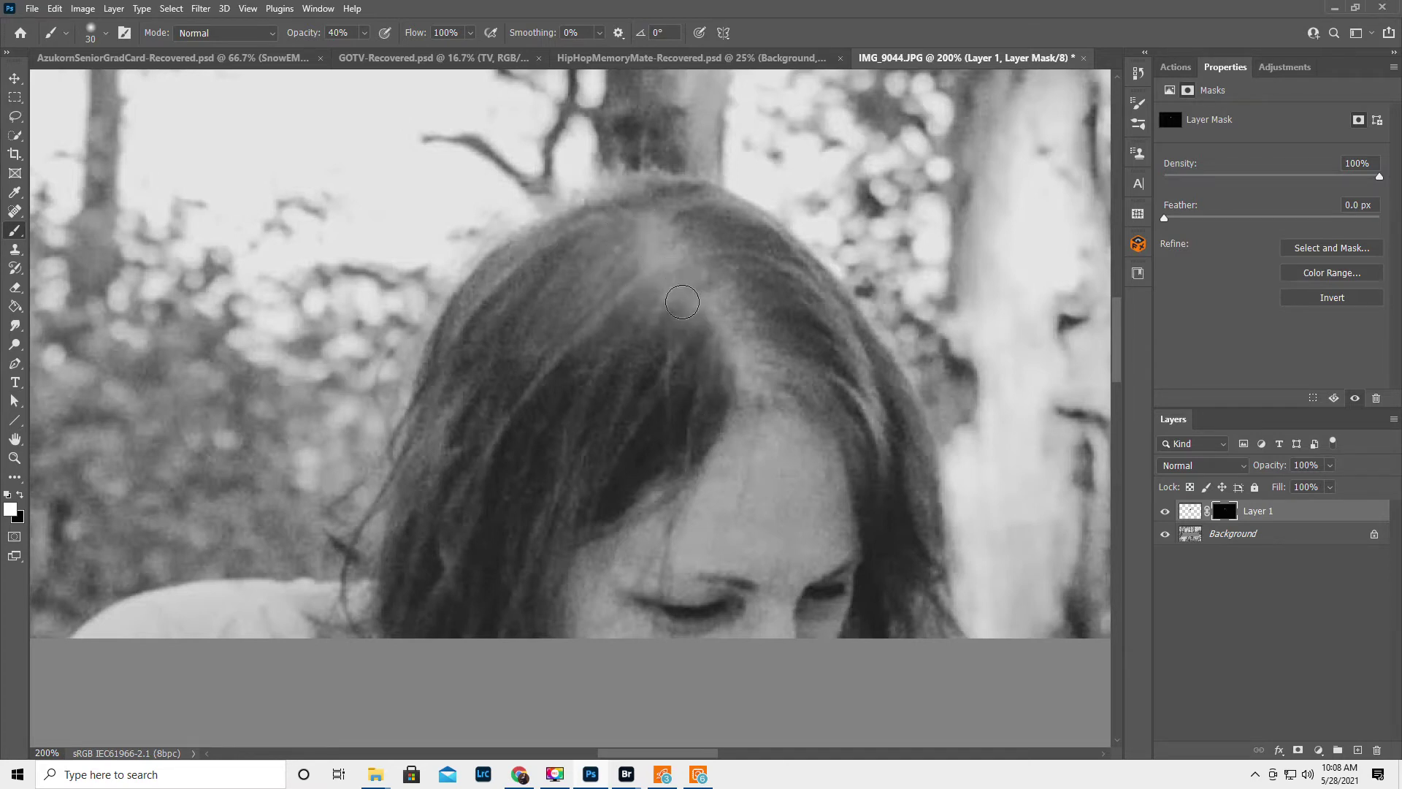
{"action": "mouse_move", "coordinate": [726, 393]}
{"action": "left_mouse_down"}
{"action": "mouse_move", "coordinate": [720, 323]}
{"action": "mouse_move", "coordinate": [680, 285]}
{"action": "left_mouse_up"}
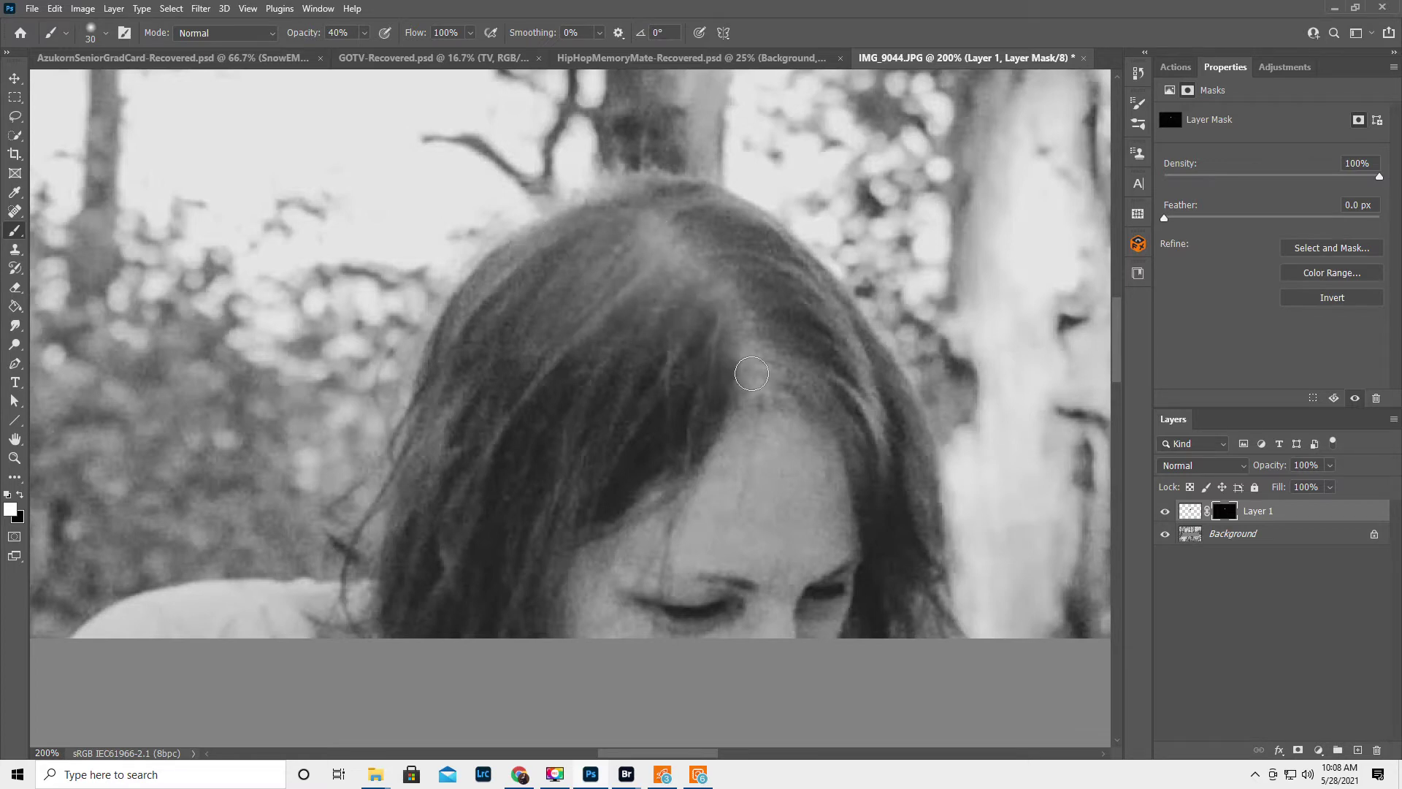
{"action": "mouse_move", "coordinate": [752, 373]}
{"action": "left_mouse_down"}
{"action": "mouse_move", "coordinate": [686, 392]}
{"action": "mouse_move", "coordinate": [749, 408]}
{"action": "mouse_move", "coordinate": [741, 388]}
{"action": "mouse_move", "coordinate": [647, 389]}
{"action": "mouse_move", "coordinate": [726, 384]}
{"action": "mouse_move", "coordinate": [739, 356]}
{"action": "mouse_move", "coordinate": [711, 352]}
{"action": "mouse_move", "coordinate": [680, 378]}
{"action": "mouse_move", "coordinate": [754, 361]}
{"action": "mouse_move", "coordinate": [746, 330]}
{"action": "mouse_move", "coordinate": [631, 328]}
{"action": "mouse_move", "coordinate": [723, 305]}
{"action": "left_mouse_up"}
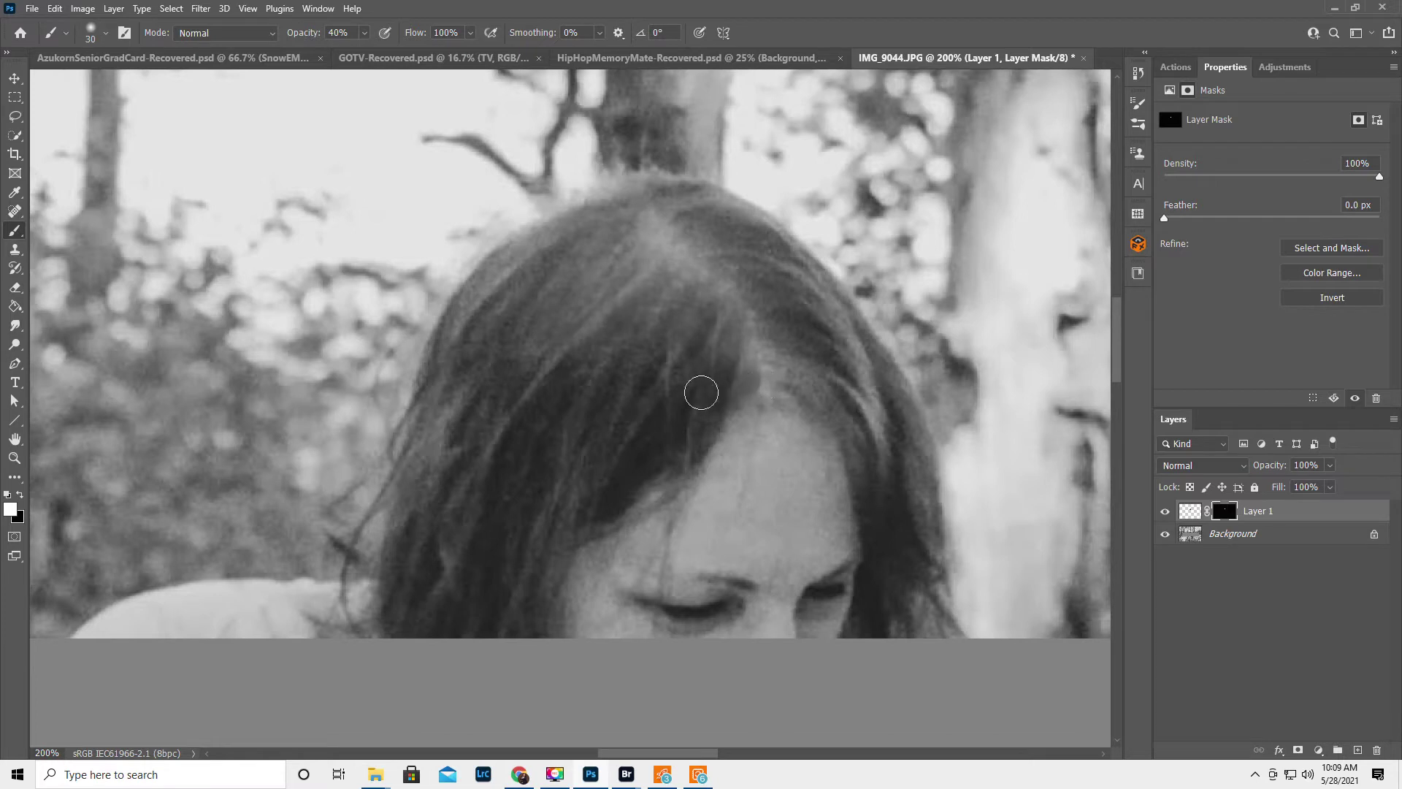
{"action": "left_click_drag", "start_coordinate": [601, 372], "coordinate": [601, 369]}
Step: Swap between black and white and toggle Layer 1's visibility to compare the result
{"action": "key", "text": "x"}
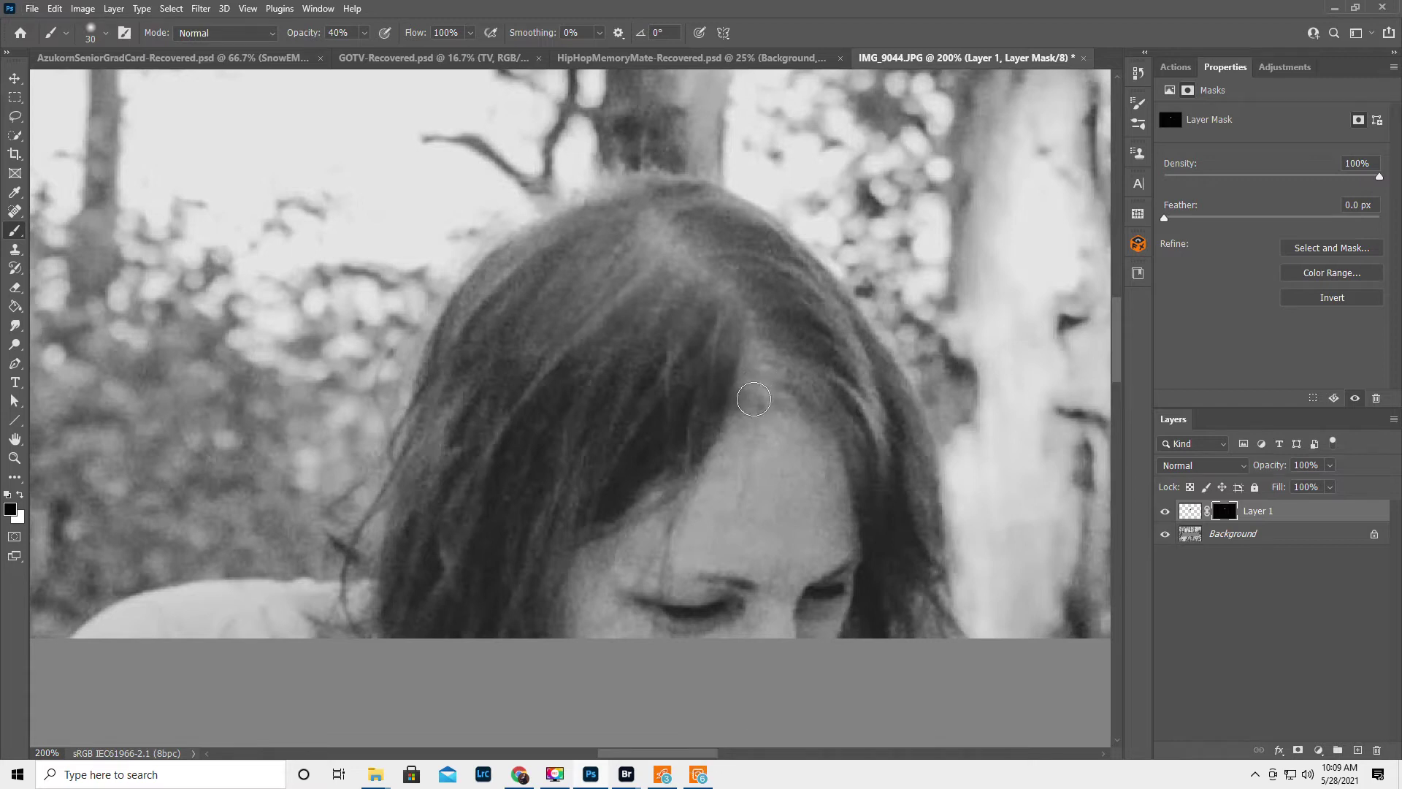
{"action": "key", "text": "x"}
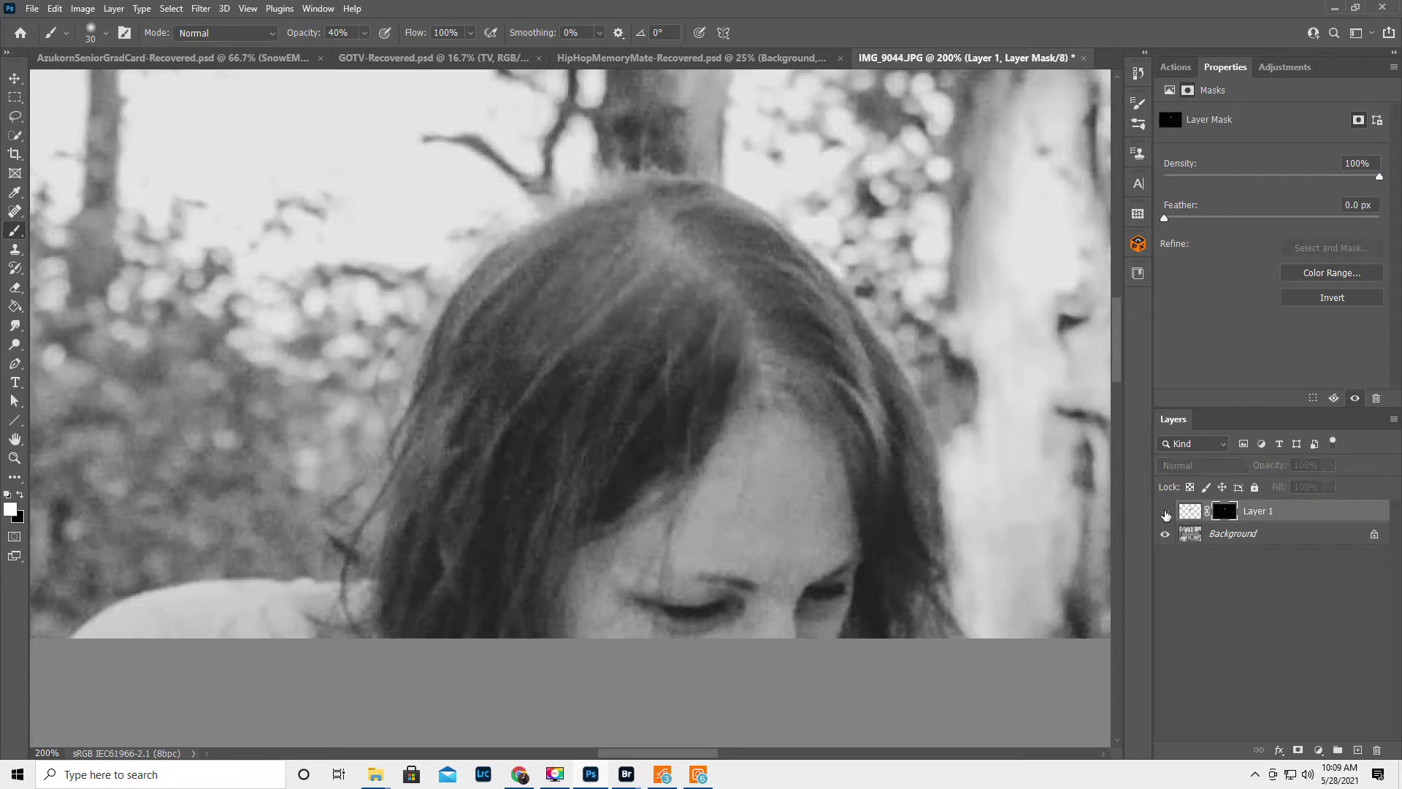
{"action": "left_click", "coordinate": [1164, 512]}
{"action": "left_click", "coordinate": [1164, 512]}
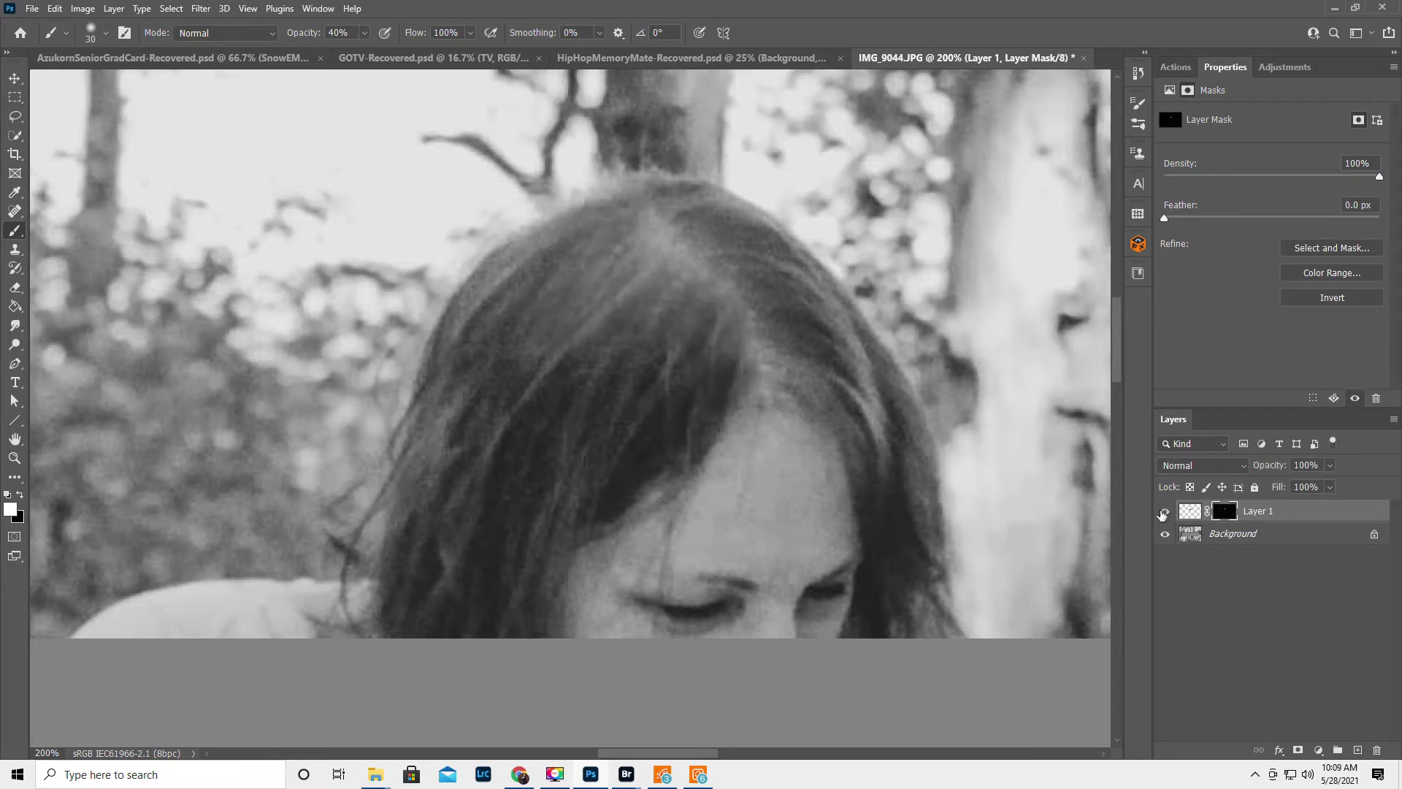
{"action": "left_click", "coordinate": [1165, 512]}
{"action": "left_click", "coordinate": [1163, 513]}
{"action": "key", "text": "x"}
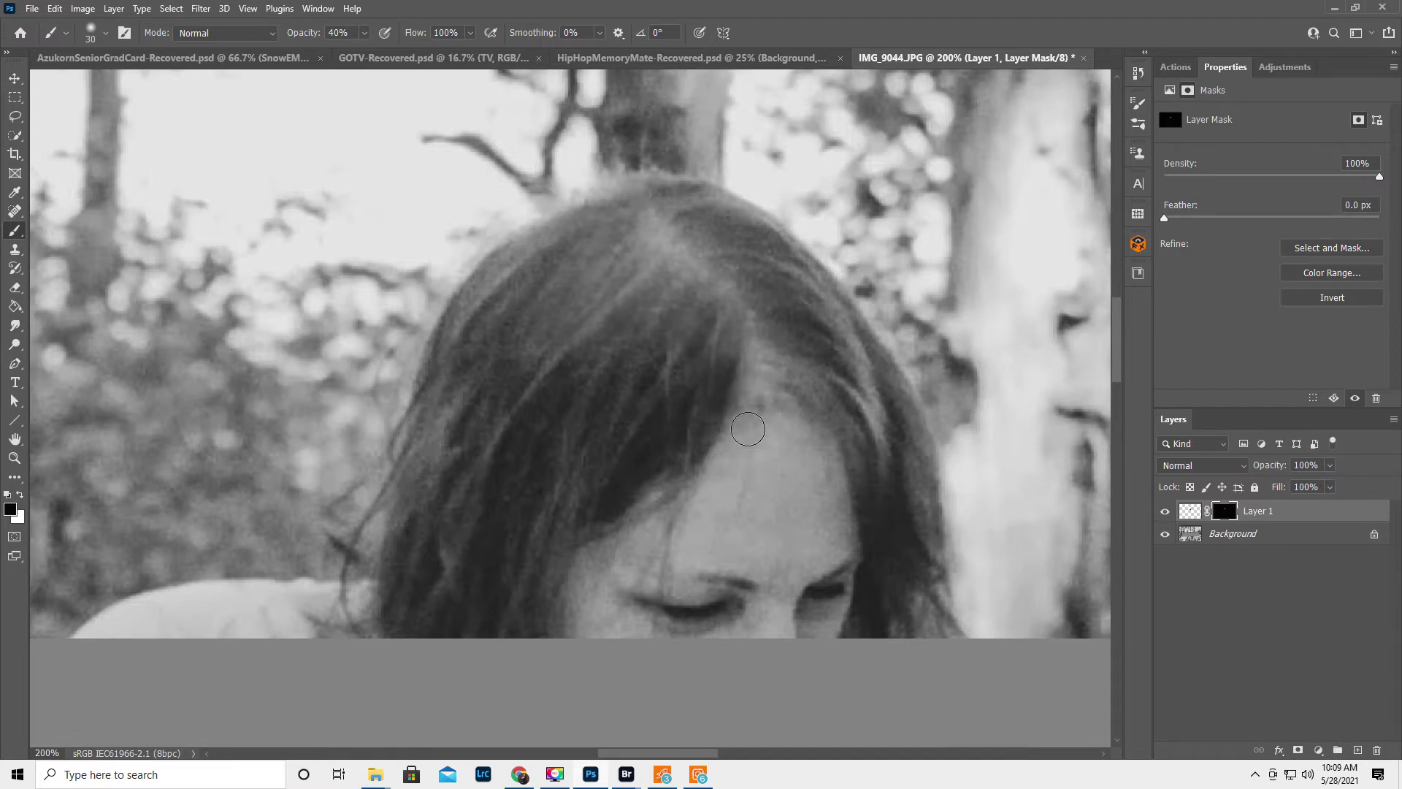
{"action": "key", "text": "x"}
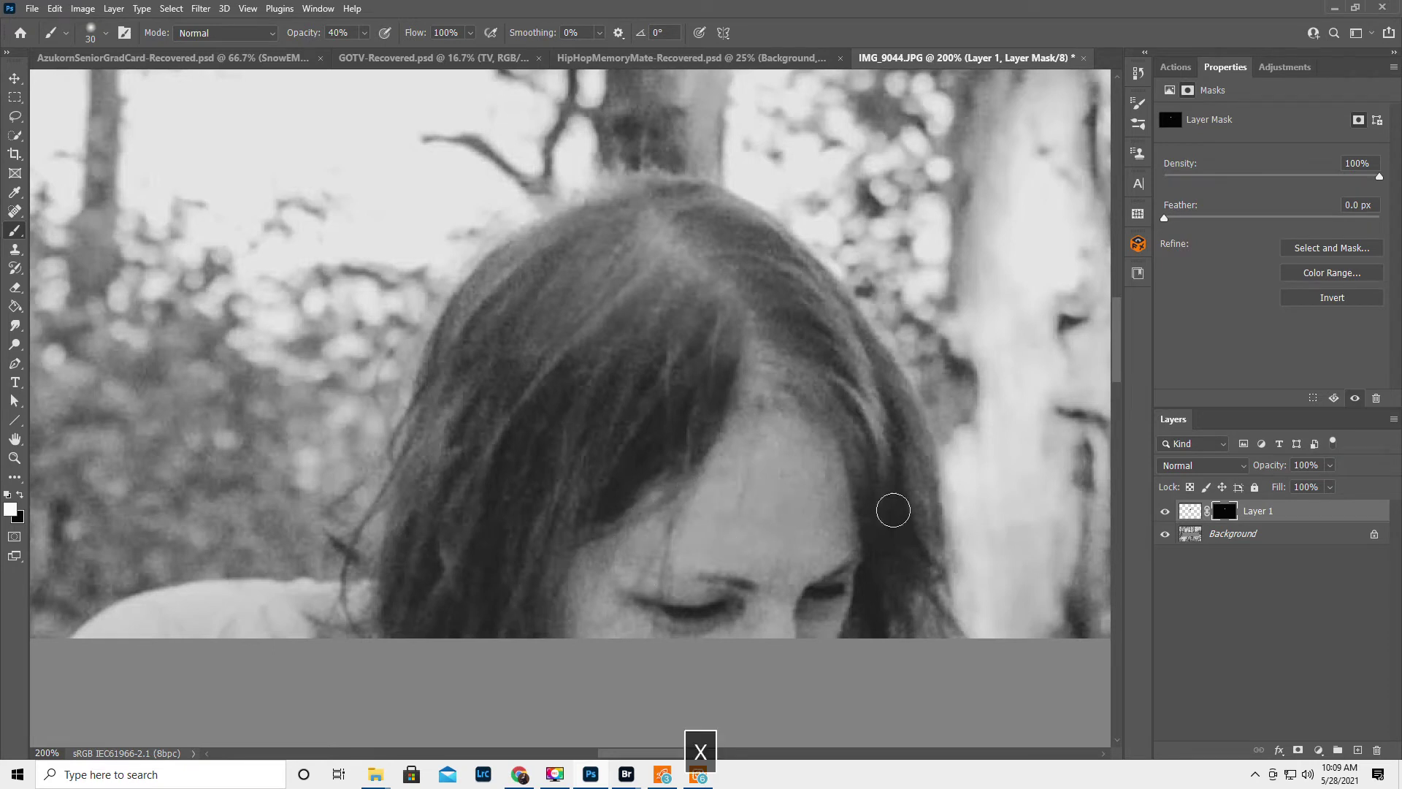
Step: On Background, Quick-select the crown hair right of the part, trim it with Alt, and copy it to Layer 2
{"action": "left_click", "coordinate": [1319, 536]}
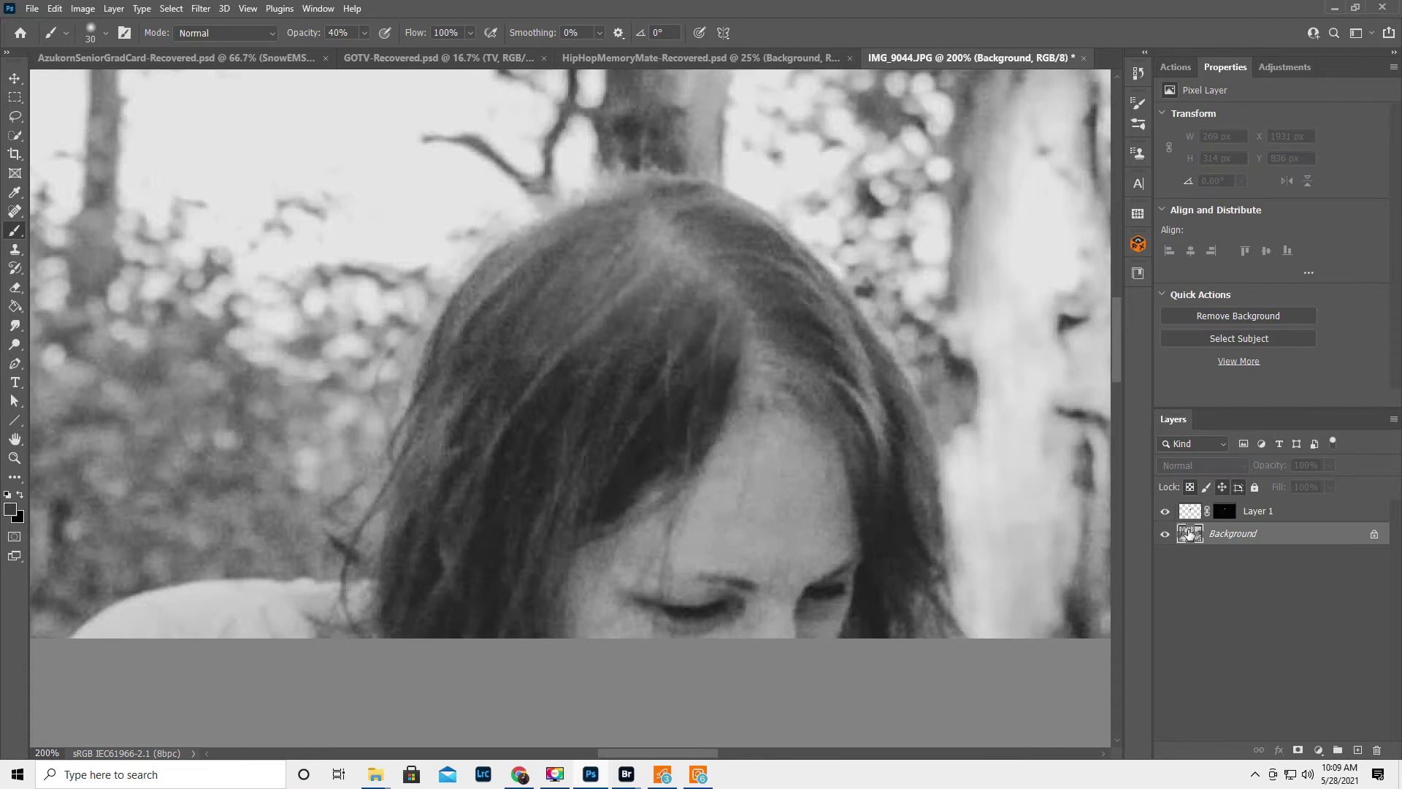
{"action": "left_click", "coordinate": [15, 136]}
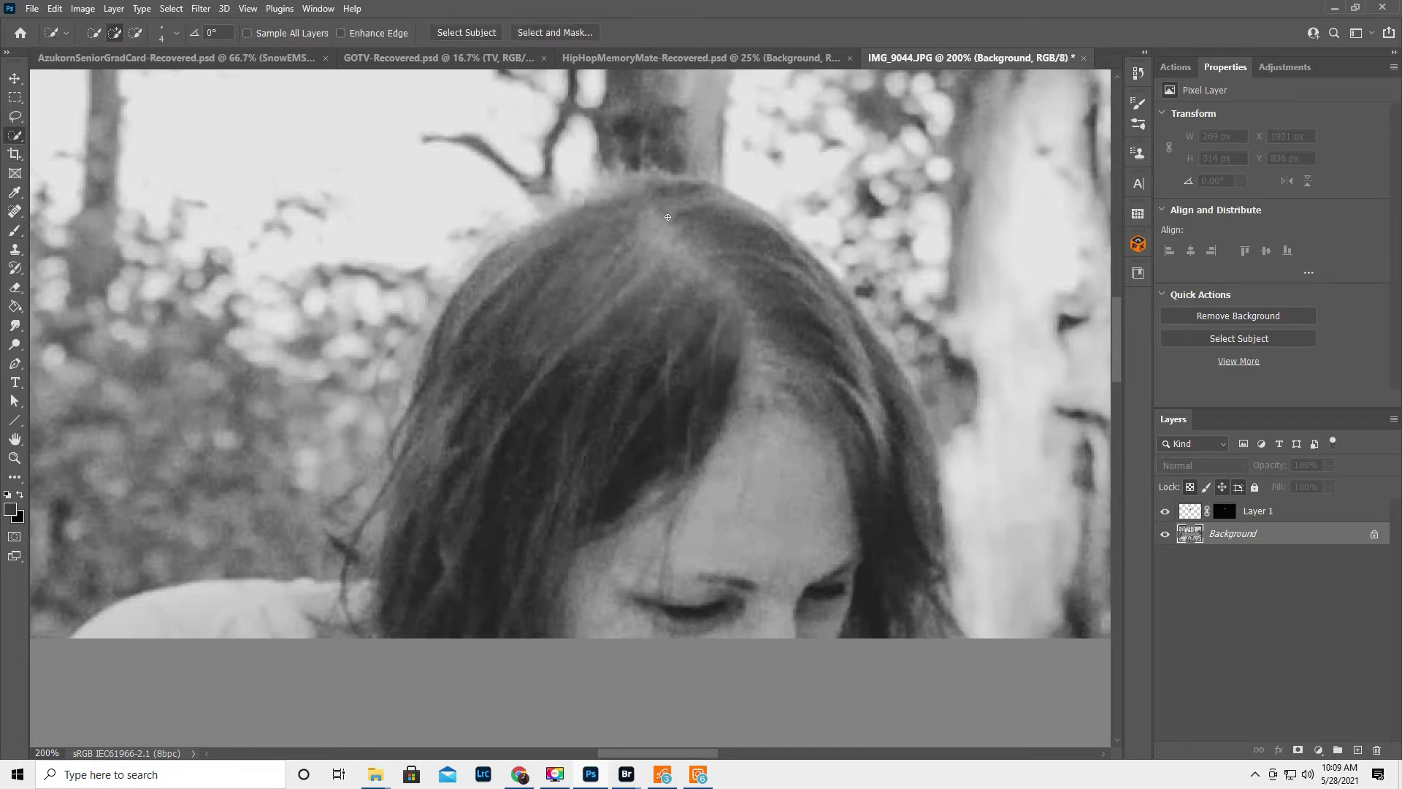
{"action": "left_click_drag", "start_coordinate": [752, 289], "coordinate": [765, 308]}
{"action": "left_click_drag", "start_coordinate": [780, 390], "coordinate": [781, 346]}
{"action": "key", "text": "alt"}
{"action": "mouse_move", "coordinate": [682, 267]}
{"action": "left_mouse_down"}
{"action": "mouse_move", "coordinate": [693, 331]}
{"action": "mouse_move", "coordinate": [687, 292]}
{"action": "left_mouse_up"}
{"action": "mouse_move", "coordinate": [714, 352]}
{"action": "left_mouse_down"}
{"action": "mouse_move", "coordinate": [720, 291]}
{"action": "mouse_move", "coordinate": [759, 369]}
{"action": "mouse_move", "coordinate": [746, 372]}
{"action": "left_mouse_up"}
{"action": "right_click", "coordinate": [782, 287]}
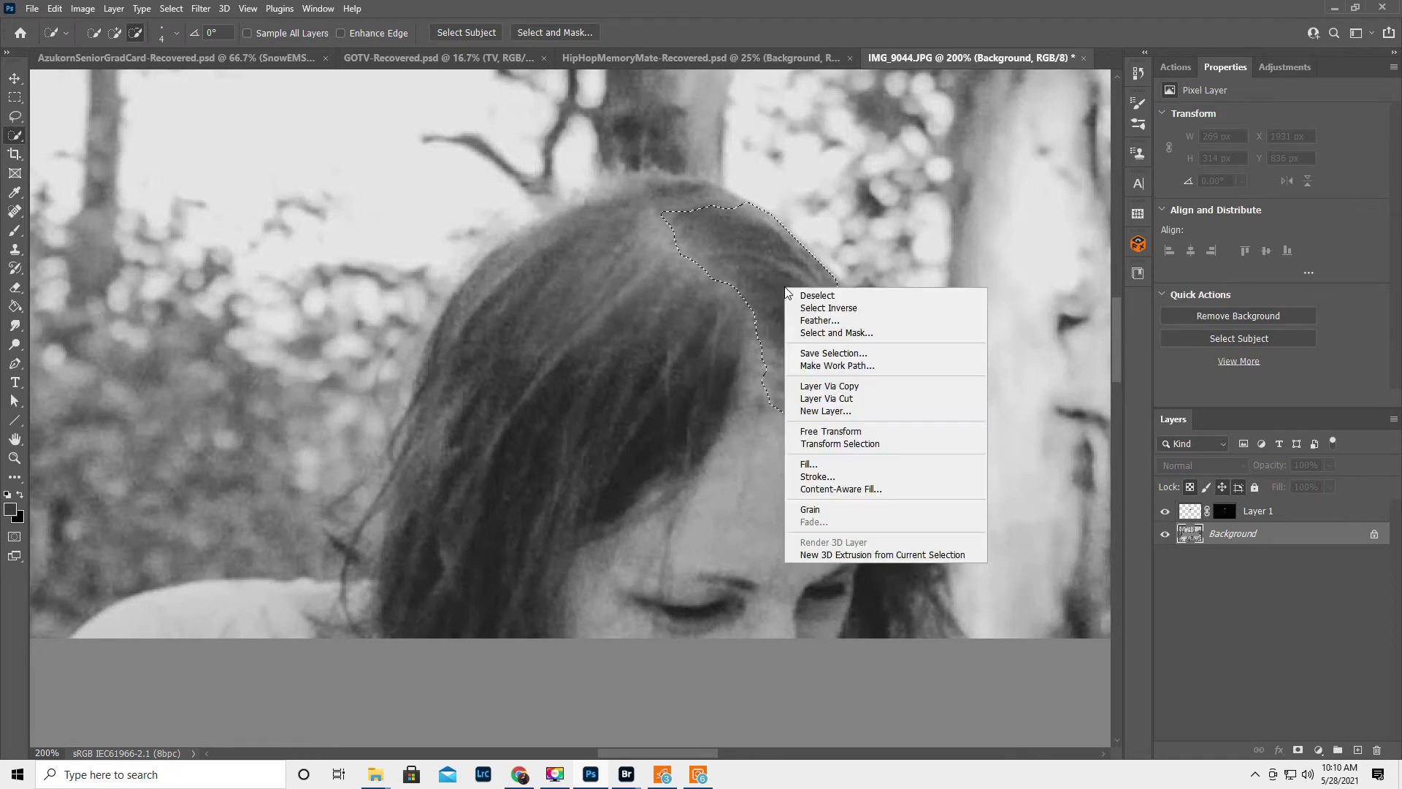
{"action": "left_click", "coordinate": [843, 387]}
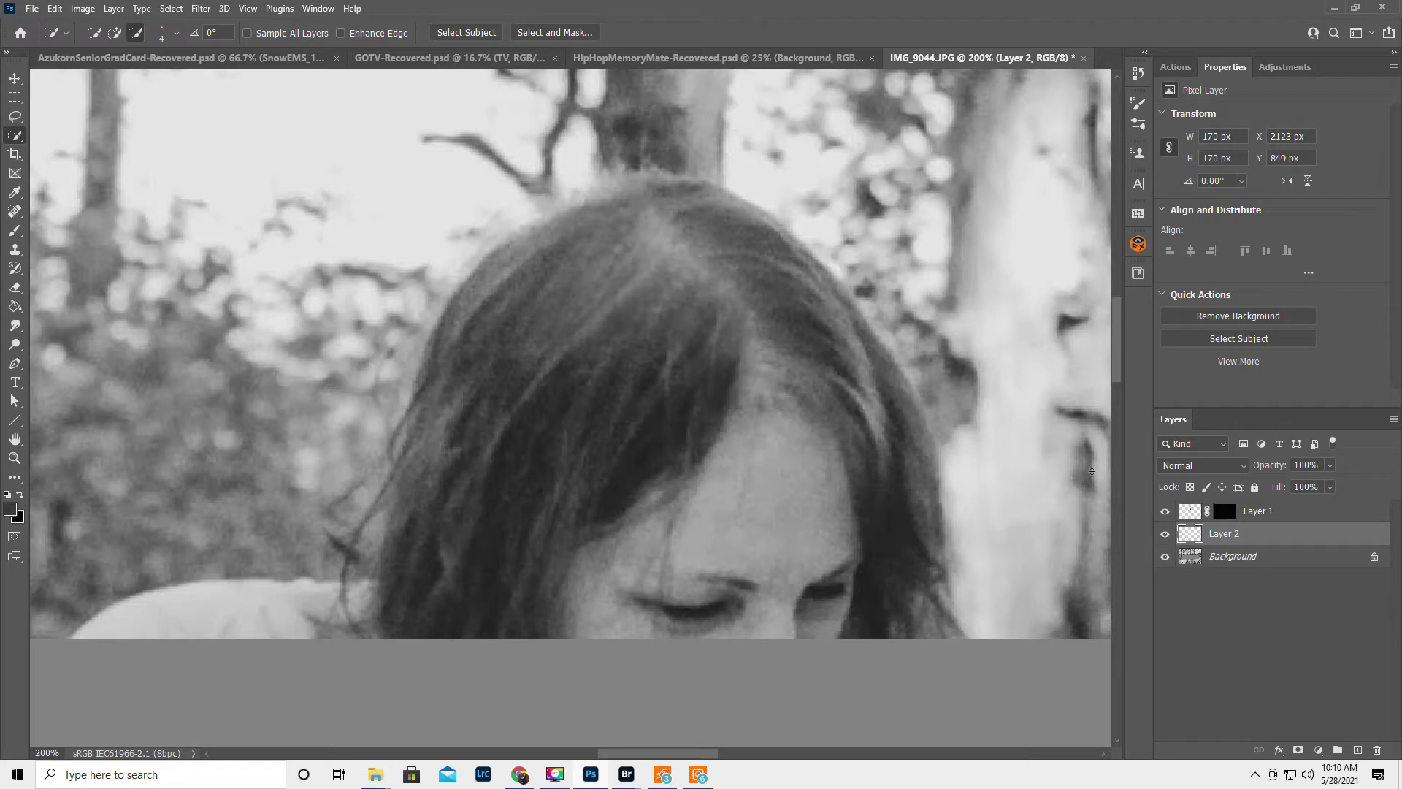
Step: Warp Layer 2, bending its top-left corner up and left and stretching its top edge right, then commit
{"action": "left_click", "coordinate": [54, 8]}
{"action": "mouse_move", "coordinate": [128, 348]}
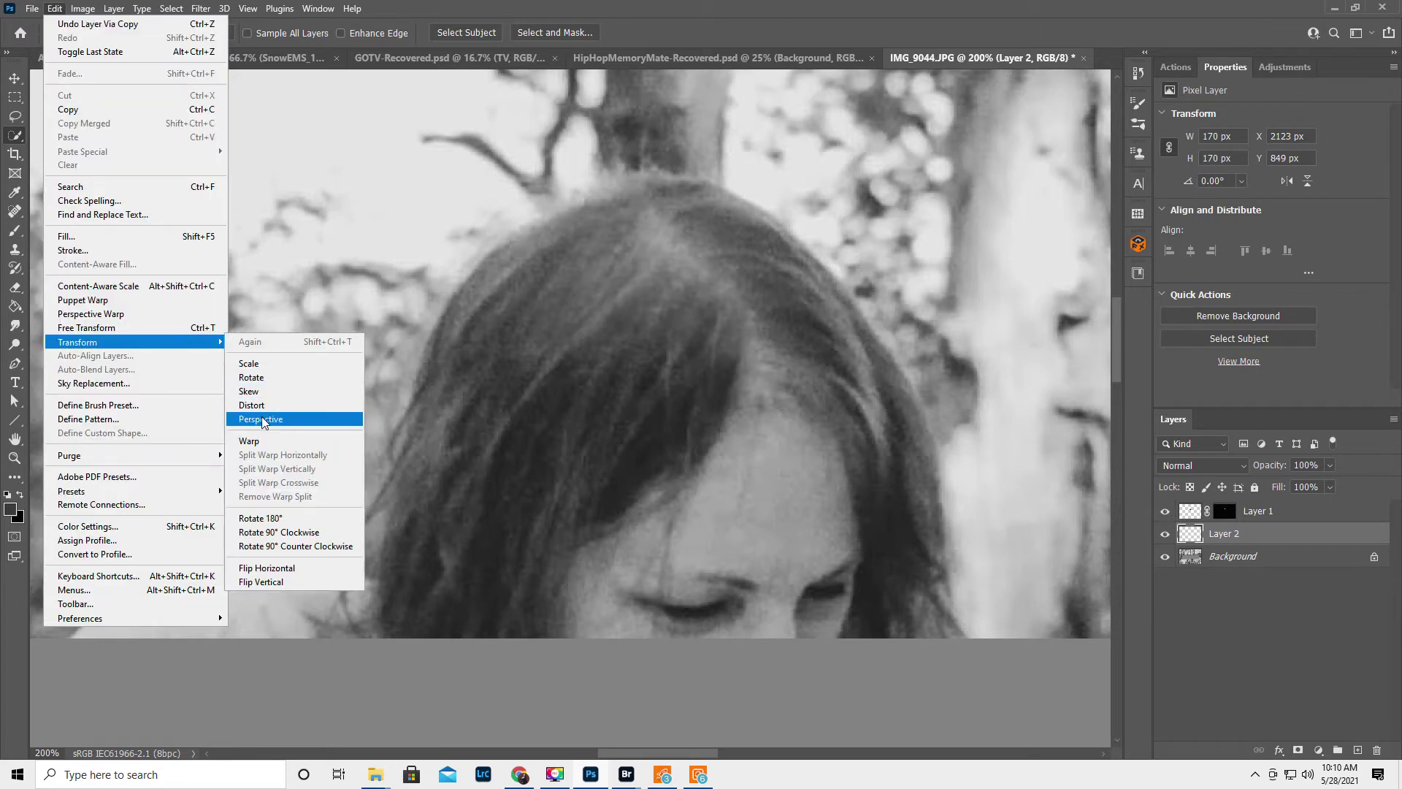
{"action": "left_click", "coordinate": [266, 442]}
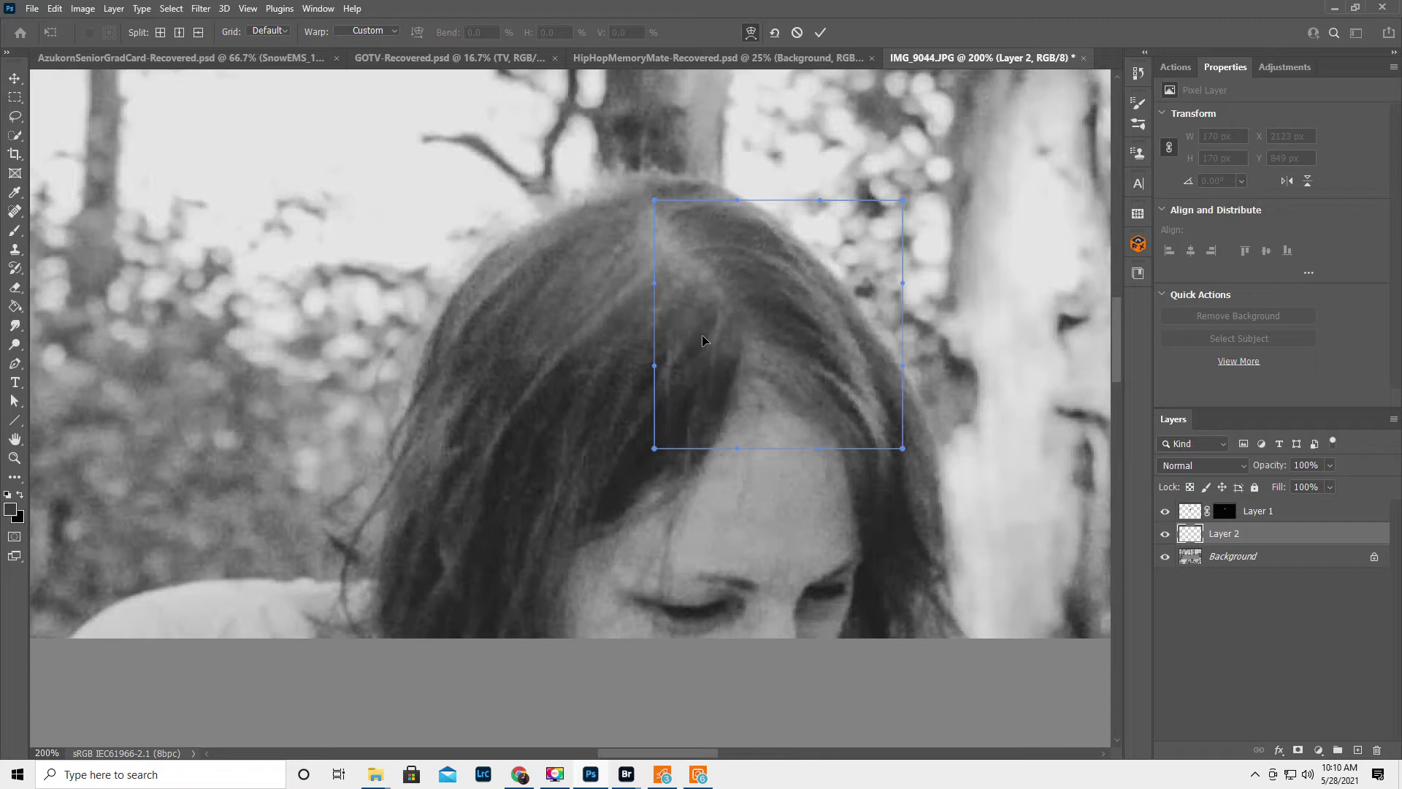
{"action": "left_click_drag", "start_coordinate": [652, 202], "coordinate": [622, 177]}
{"action": "left_click_drag", "start_coordinate": [733, 192], "coordinate": [721, 195]}
{"action": "mouse_move", "coordinate": [820, 200]}
{"action": "left_mouse_down"}
{"action": "mouse_move", "coordinate": [861, 189]}
{"action": "mouse_move", "coordinate": [837, 196]}
{"action": "left_mouse_up"}
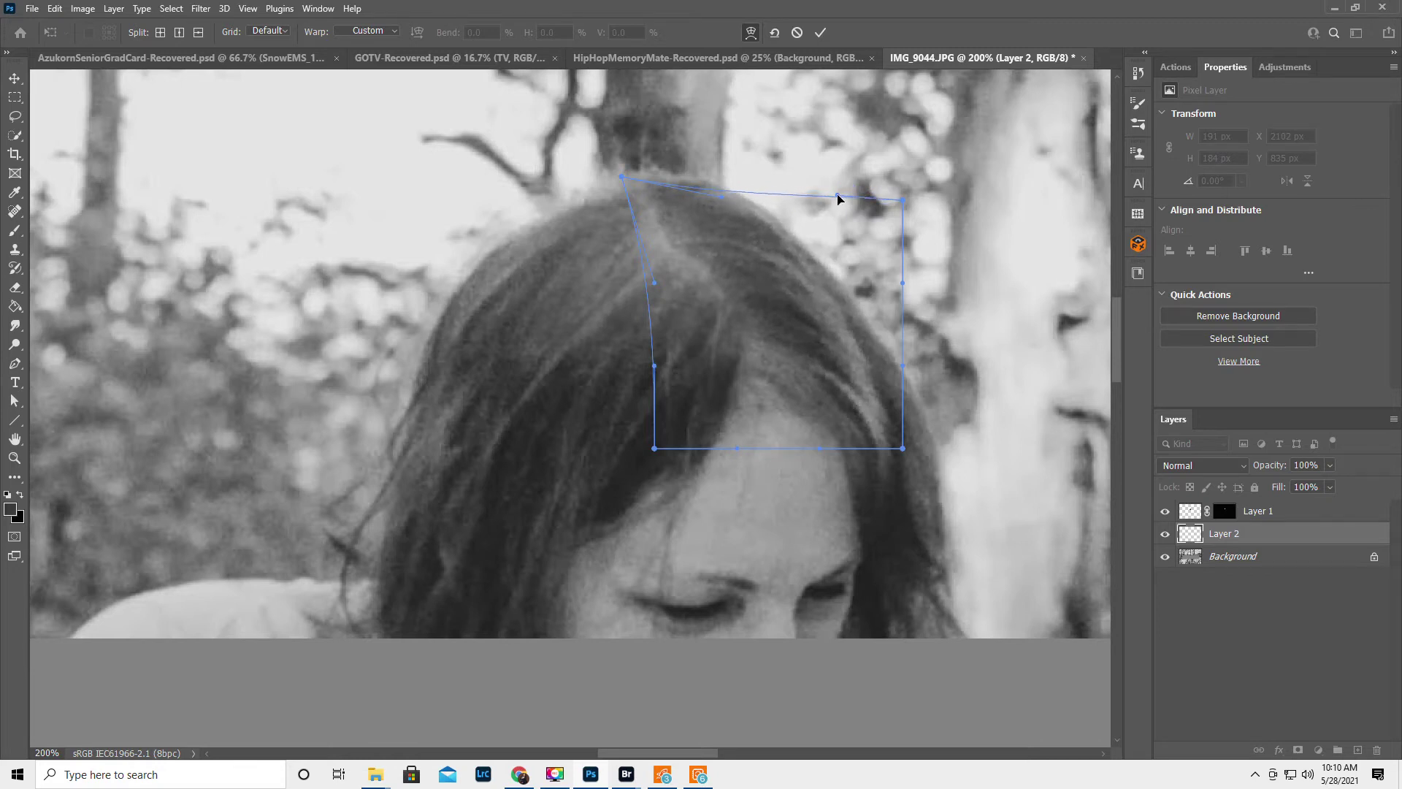
{"action": "left_click", "coordinate": [819, 32]}
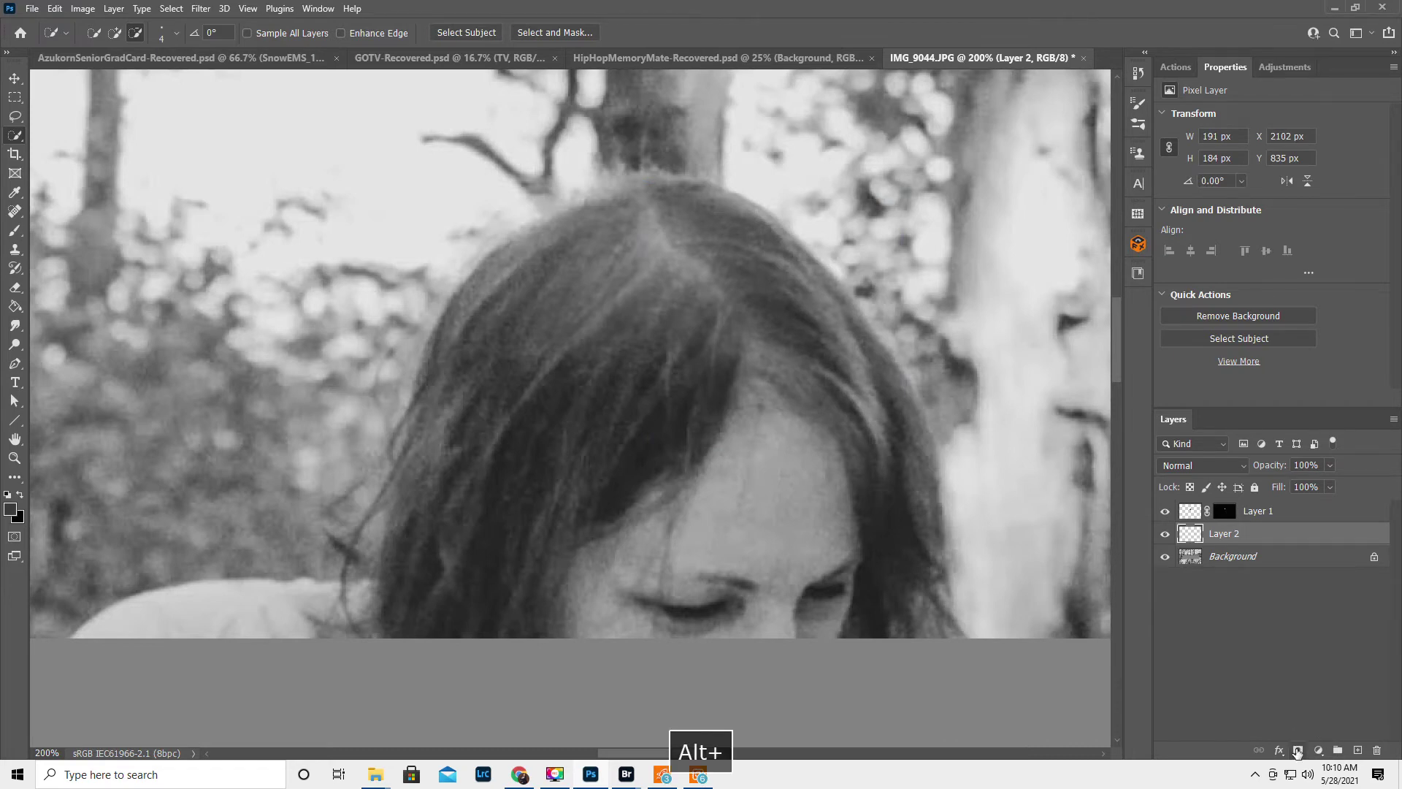
Step: Add a black mask to Layer 2 and paint a little hair back in near the forehead
{"action": "left_click", "coordinate": [1299, 750], "text": "alt"}
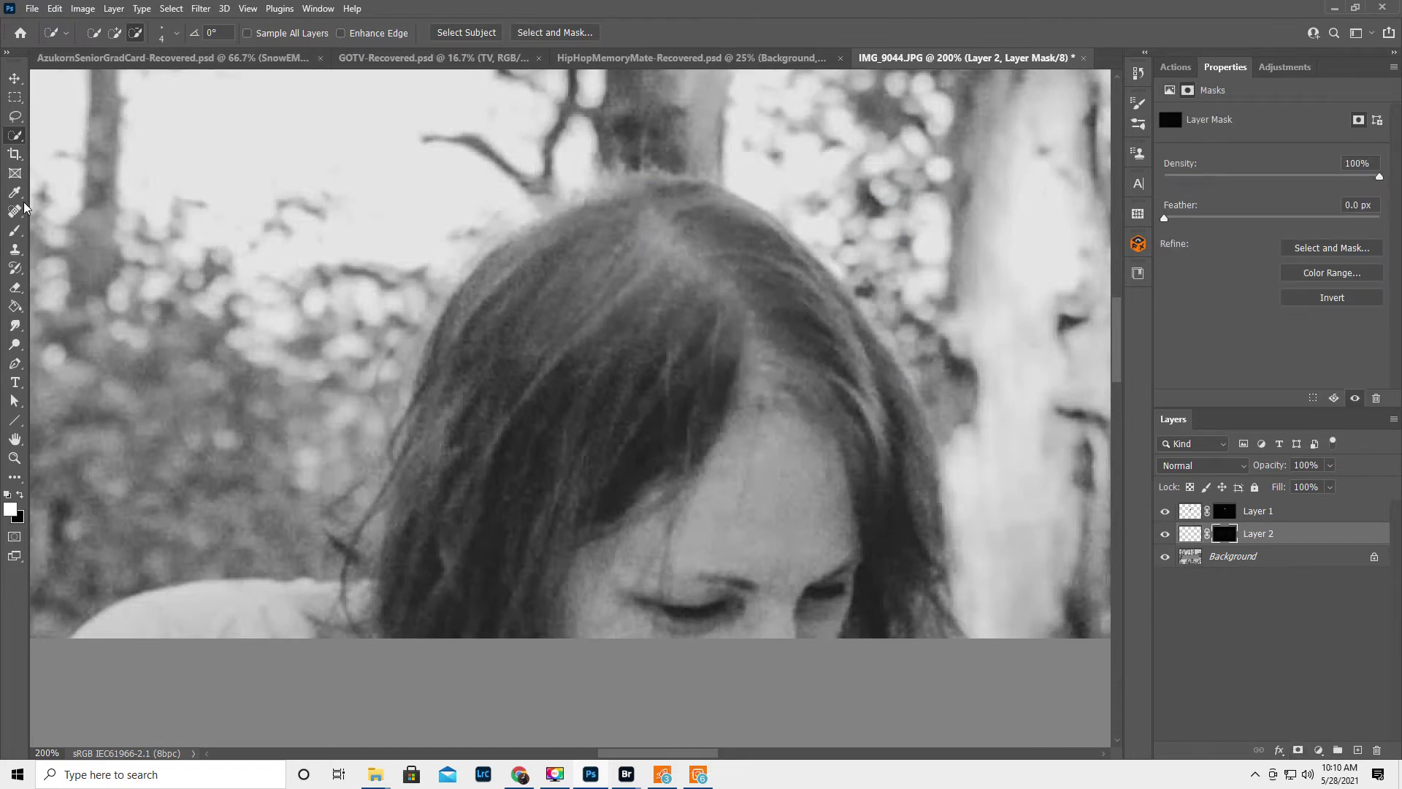
{"action": "left_click", "coordinate": [15, 230]}
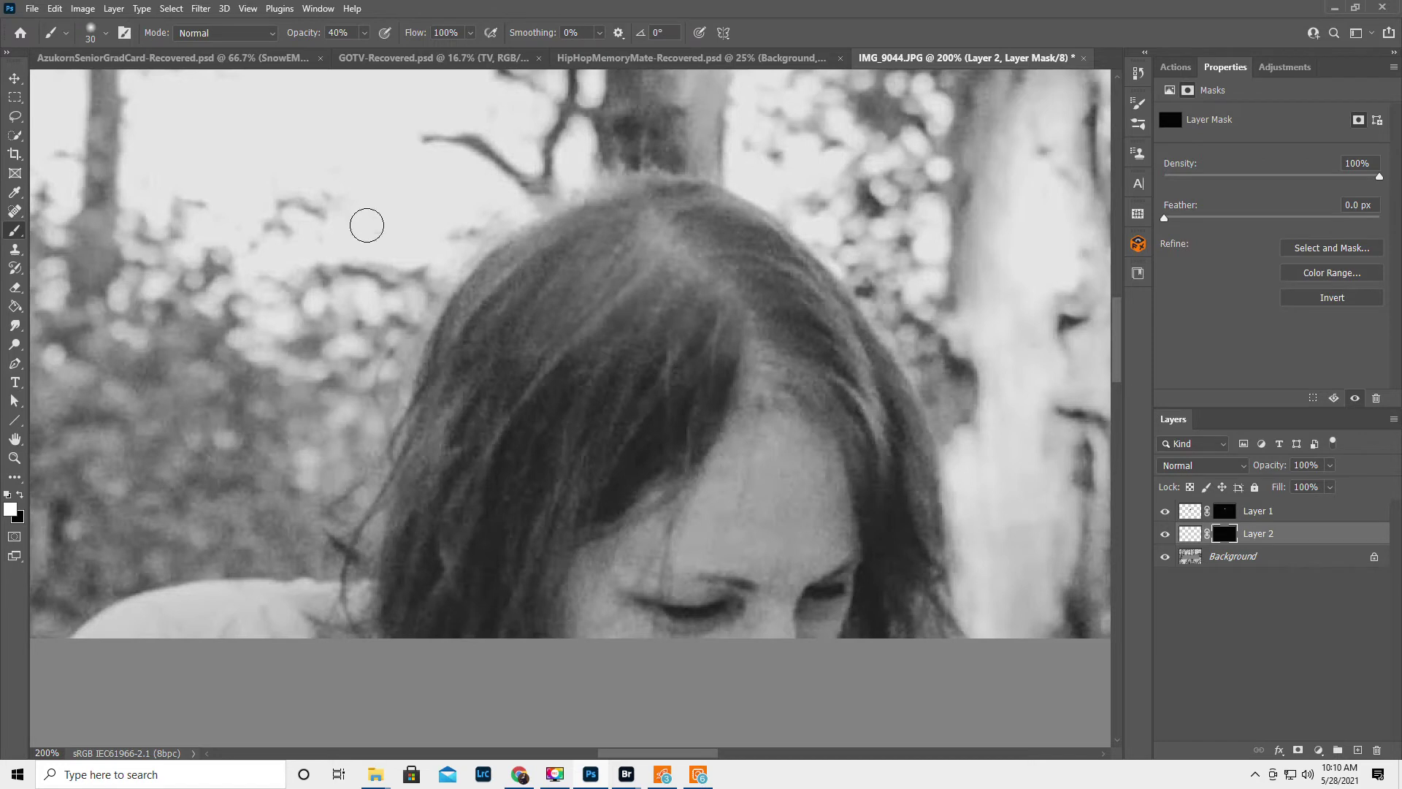
{"action": "mouse_move", "coordinate": [757, 379]}
{"action": "left_mouse_down"}
{"action": "mouse_move", "coordinate": [799, 388]}
{"action": "mouse_move", "coordinate": [756, 371]}
{"action": "mouse_move", "coordinate": [797, 381]}
{"action": "mouse_move", "coordinate": [753, 365]}
{"action": "mouse_move", "coordinate": [790, 369]}
{"action": "mouse_move", "coordinate": [753, 347]}
{"action": "mouse_move", "coordinate": [747, 393]}
{"action": "mouse_move", "coordinate": [835, 406]}
{"action": "mouse_move", "coordinate": [761, 382]}
{"action": "mouse_move", "coordinate": [826, 386]}
{"action": "mouse_move", "coordinate": [819, 397]}
{"action": "mouse_move", "coordinate": [842, 402]}
{"action": "mouse_move", "coordinate": [772, 363]}
{"action": "mouse_move", "coordinate": [809, 381]}
{"action": "mouse_move", "coordinate": [749, 335]}
{"action": "mouse_move", "coordinate": [736, 289]}
{"action": "mouse_move", "coordinate": [720, 295]}
{"action": "mouse_move", "coordinate": [712, 269]}
{"action": "mouse_move", "coordinate": [683, 276]}
{"action": "mouse_move", "coordinate": [698, 260]}
{"action": "mouse_move", "coordinate": [677, 257]}
{"action": "mouse_move", "coordinate": [682, 239]}
{"action": "mouse_move", "coordinate": [661, 216]}
{"action": "mouse_move", "coordinate": [686, 265]}
{"action": "mouse_move", "coordinate": [730, 285]}
{"action": "mouse_move", "coordinate": [716, 293]}
{"action": "mouse_move", "coordinate": [735, 294]}
{"action": "mouse_move", "coordinate": [756, 358]}
{"action": "mouse_move", "coordinate": [784, 360]}
{"action": "mouse_move", "coordinate": [752, 330]}
{"action": "mouse_move", "coordinate": [824, 358]}
{"action": "mouse_move", "coordinate": [742, 315]}
{"action": "mouse_move", "coordinate": [800, 368]}
{"action": "mouse_move", "coordinate": [755, 379]}
{"action": "mouse_move", "coordinate": [786, 396]}
{"action": "mouse_move", "coordinate": [763, 362]}
{"action": "left_mouse_up"}
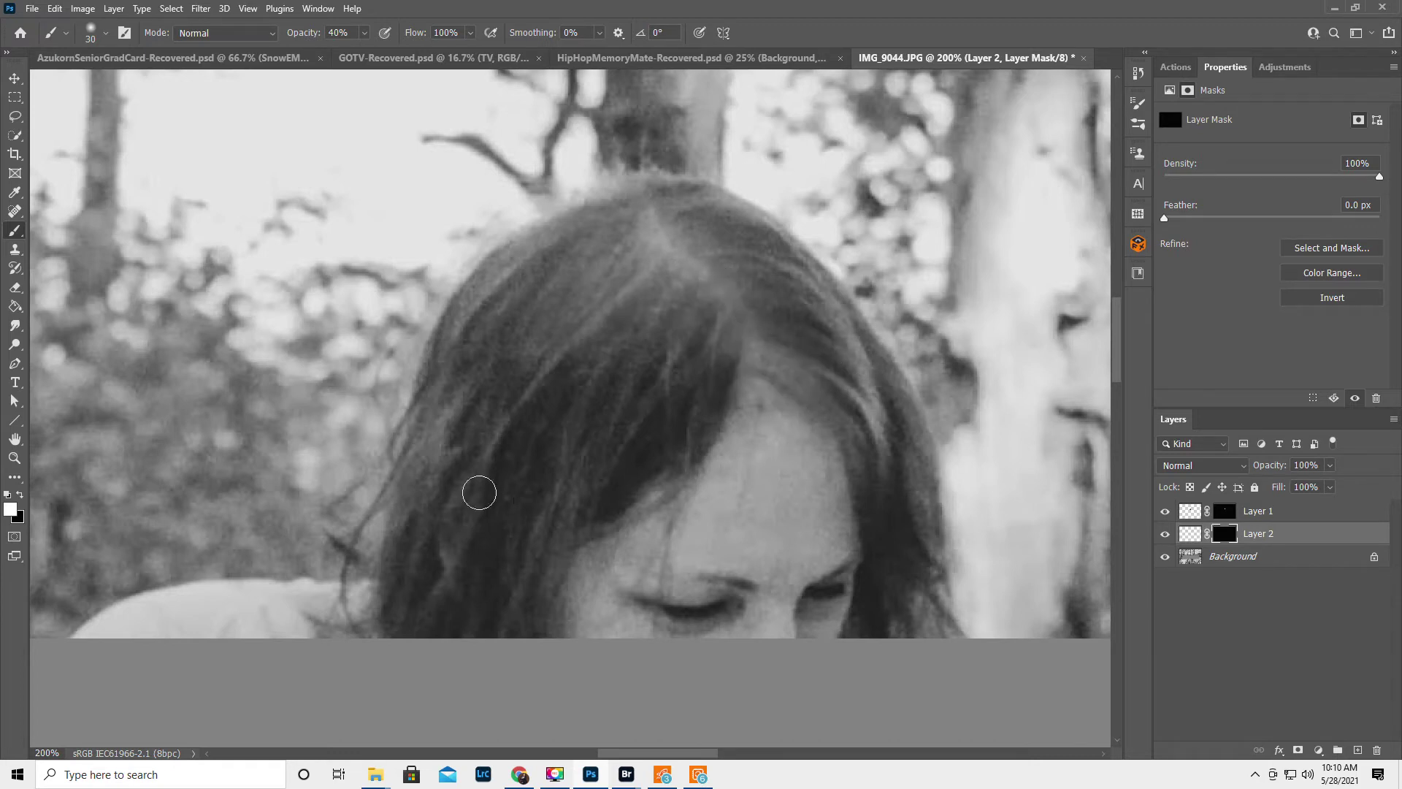
Step: Fit the photo on screen and toggle Layer 1 and Layer 2 on and off to compare
{"action": "double_click", "coordinate": [14, 441]}
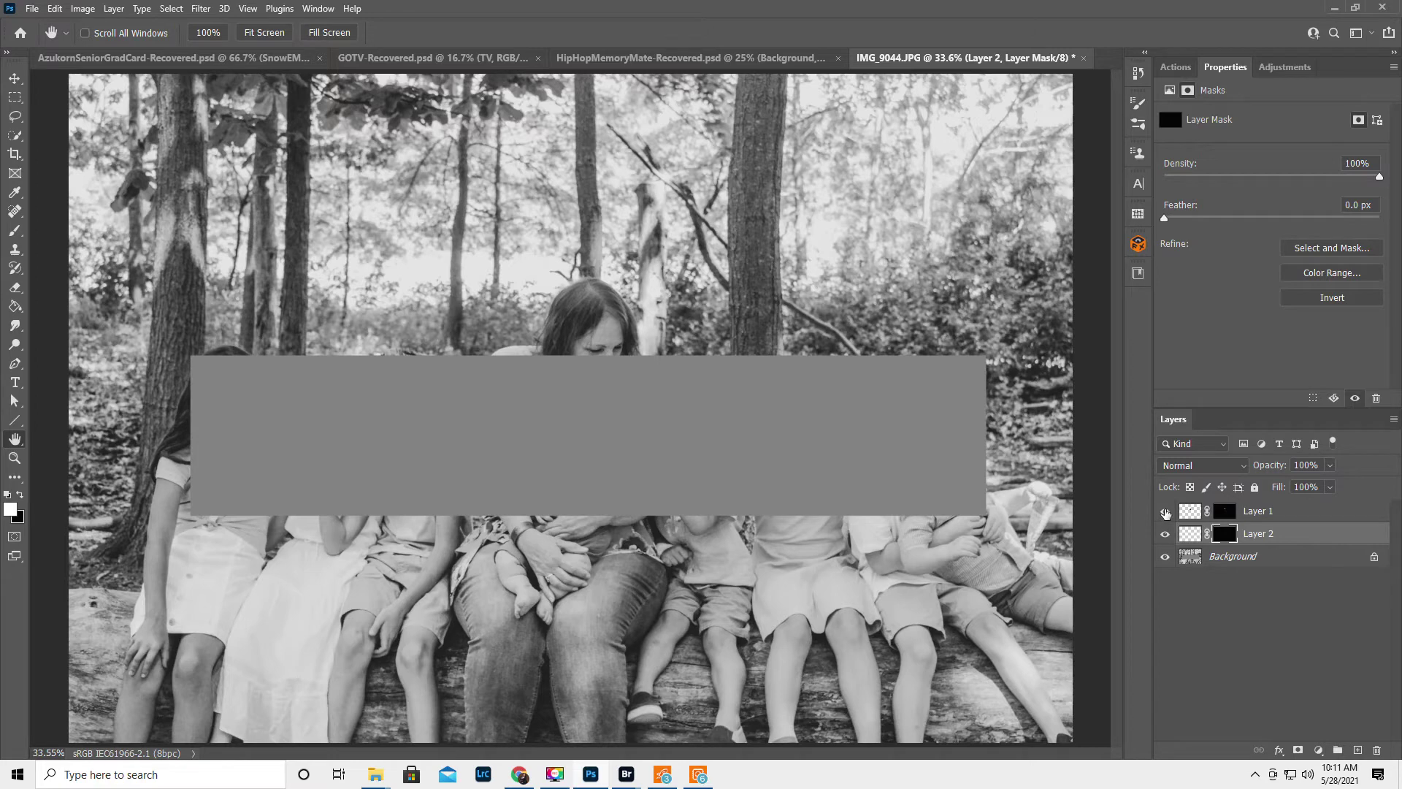
{"action": "left_click", "coordinate": [1166, 511]}
{"action": "left_click", "coordinate": [1166, 512]}
{"action": "left_click", "coordinate": [1166, 533]}
{"action": "left_click", "coordinate": [1166, 533]}
{"action": "left_click", "coordinate": [1164, 512]}
{"action": "left_click", "coordinate": [1165, 512]}
Step: Make Layer 1 active and zoom in on the woman's head
{"action": "left_click", "coordinate": [1191, 511]}
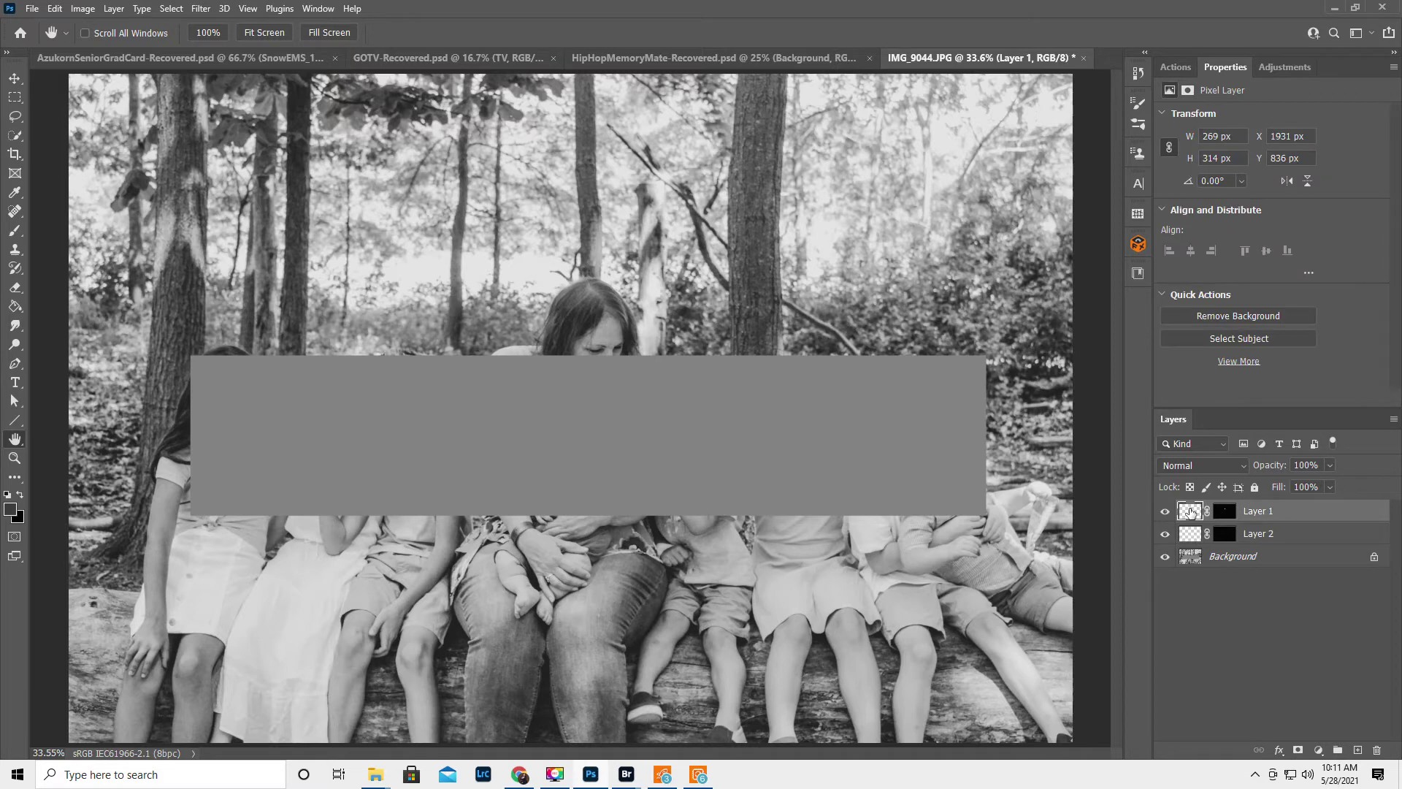
{"action": "left_click", "coordinate": [14, 457]}
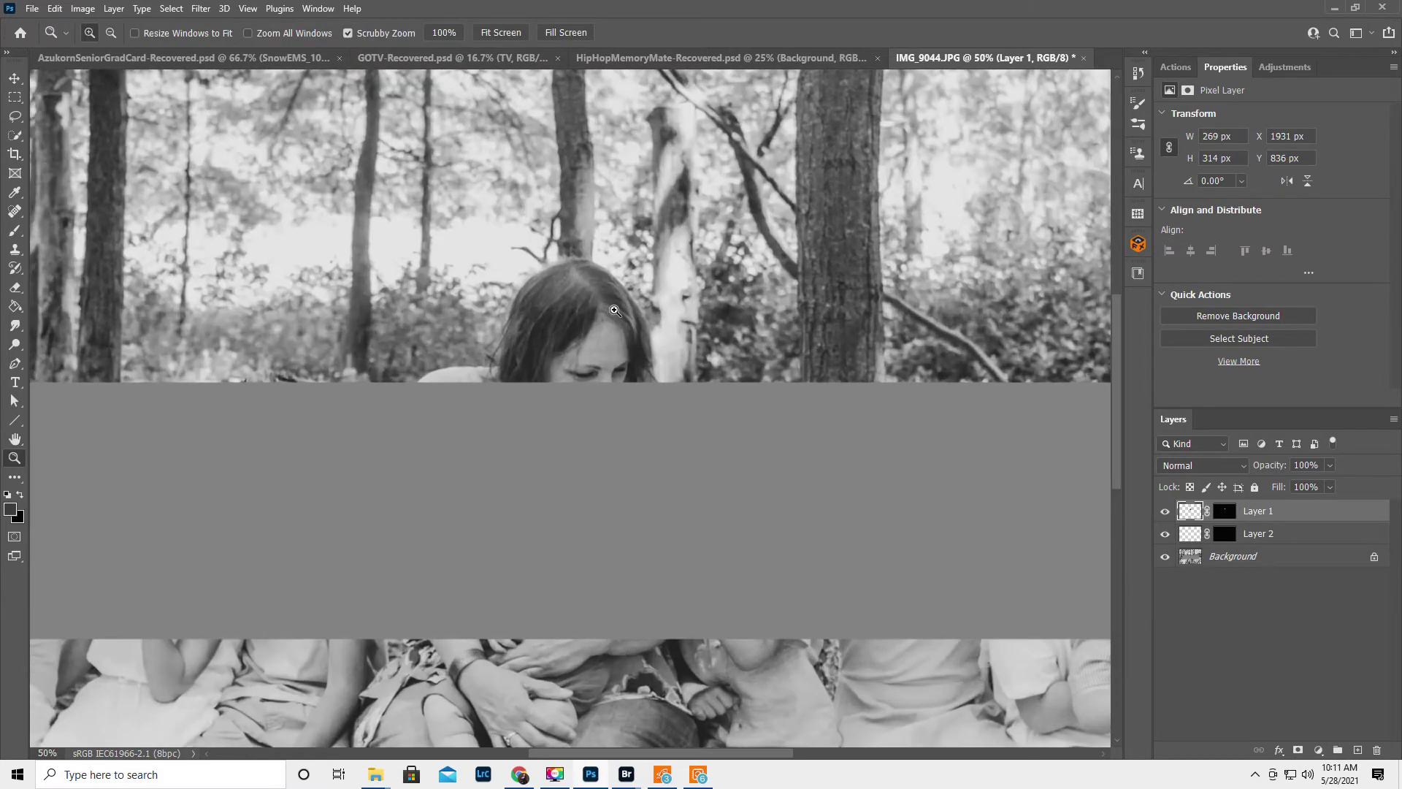
{"action": "left_click_drag", "start_coordinate": [614, 313], "coordinate": [557, 265]}
Step: Zoom the head to 100%, show the Adjustments panel and add a Curves adjustment above Layer 1
{"action": "left_click", "coordinate": [557, 265]}
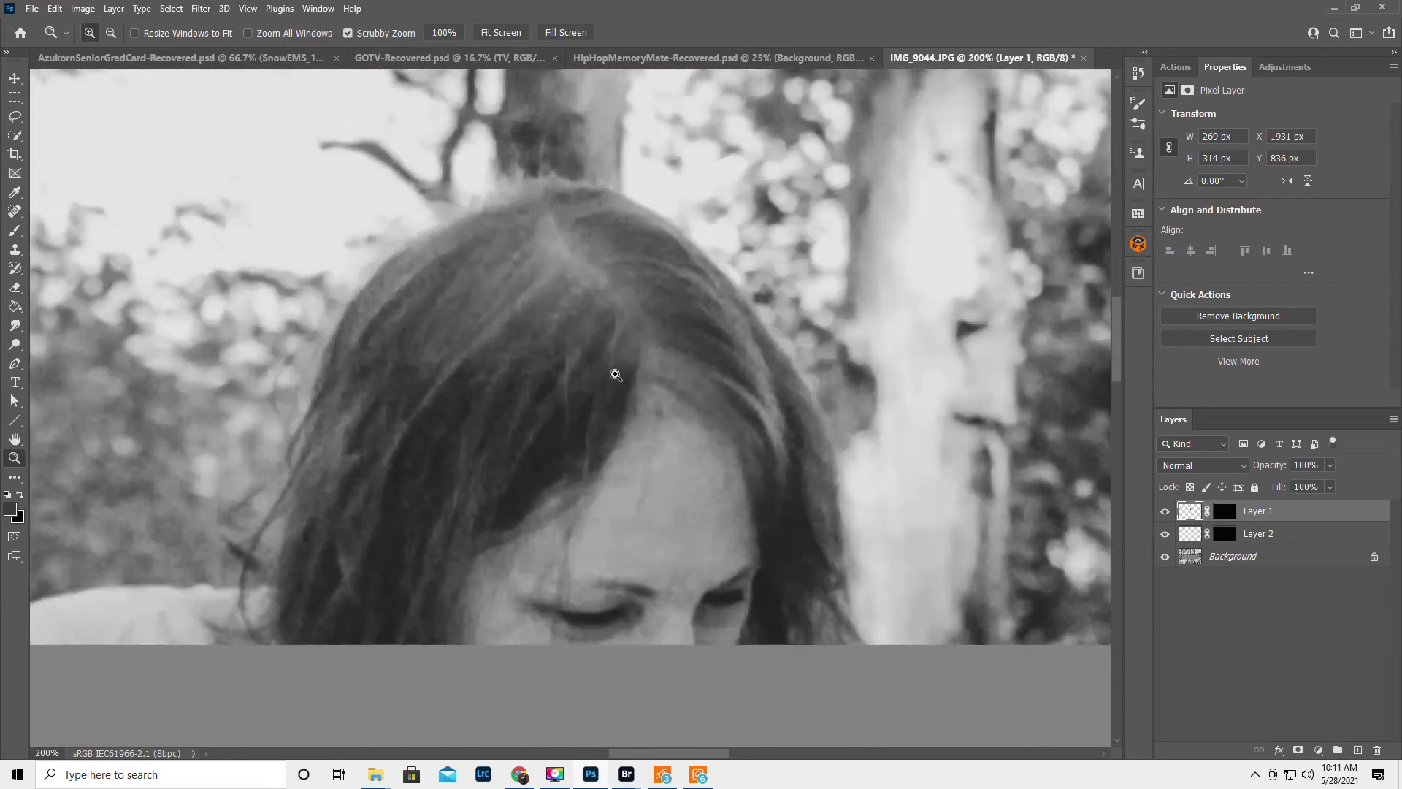
{"action": "left_click", "coordinate": [616, 374], "text": "alt"}
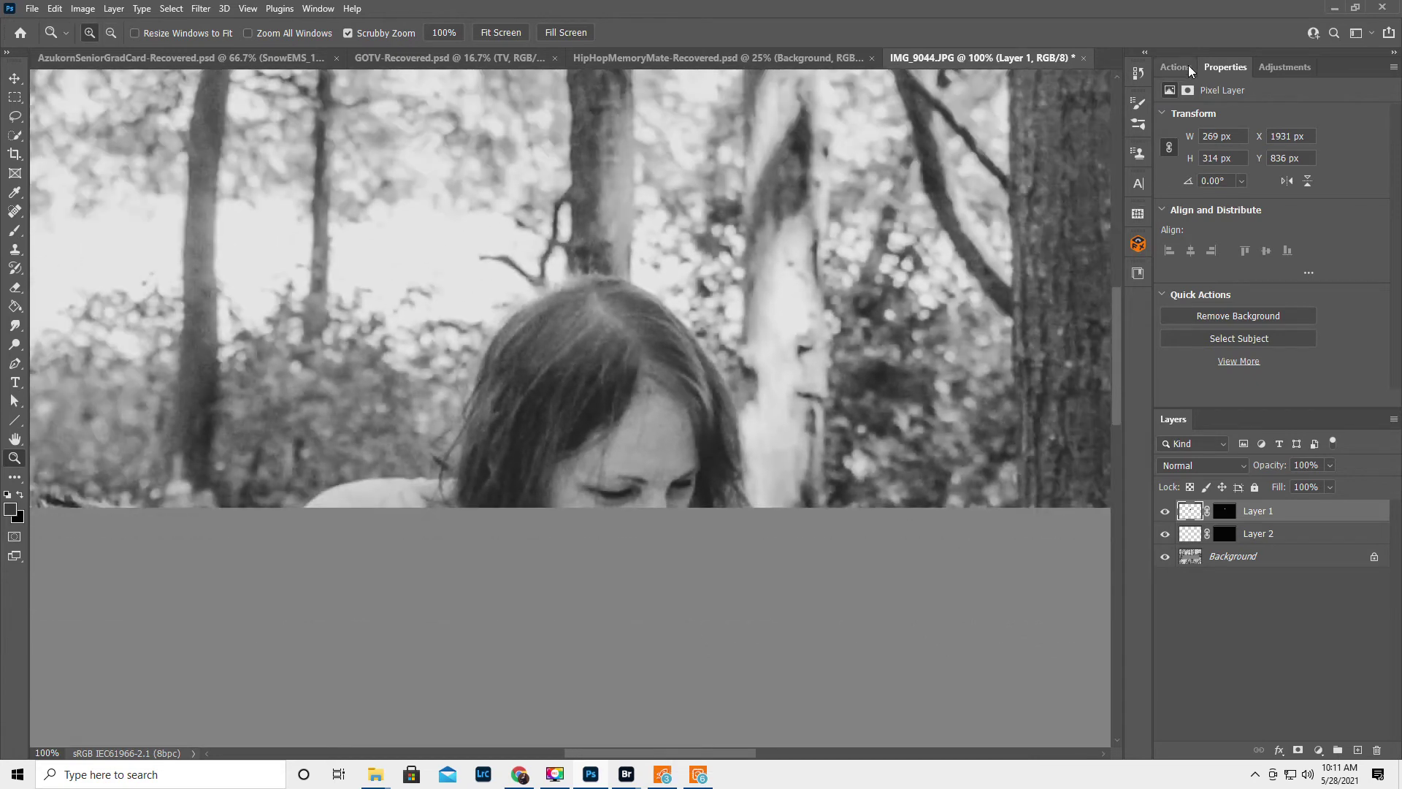
{"action": "left_click", "coordinate": [1279, 67]}
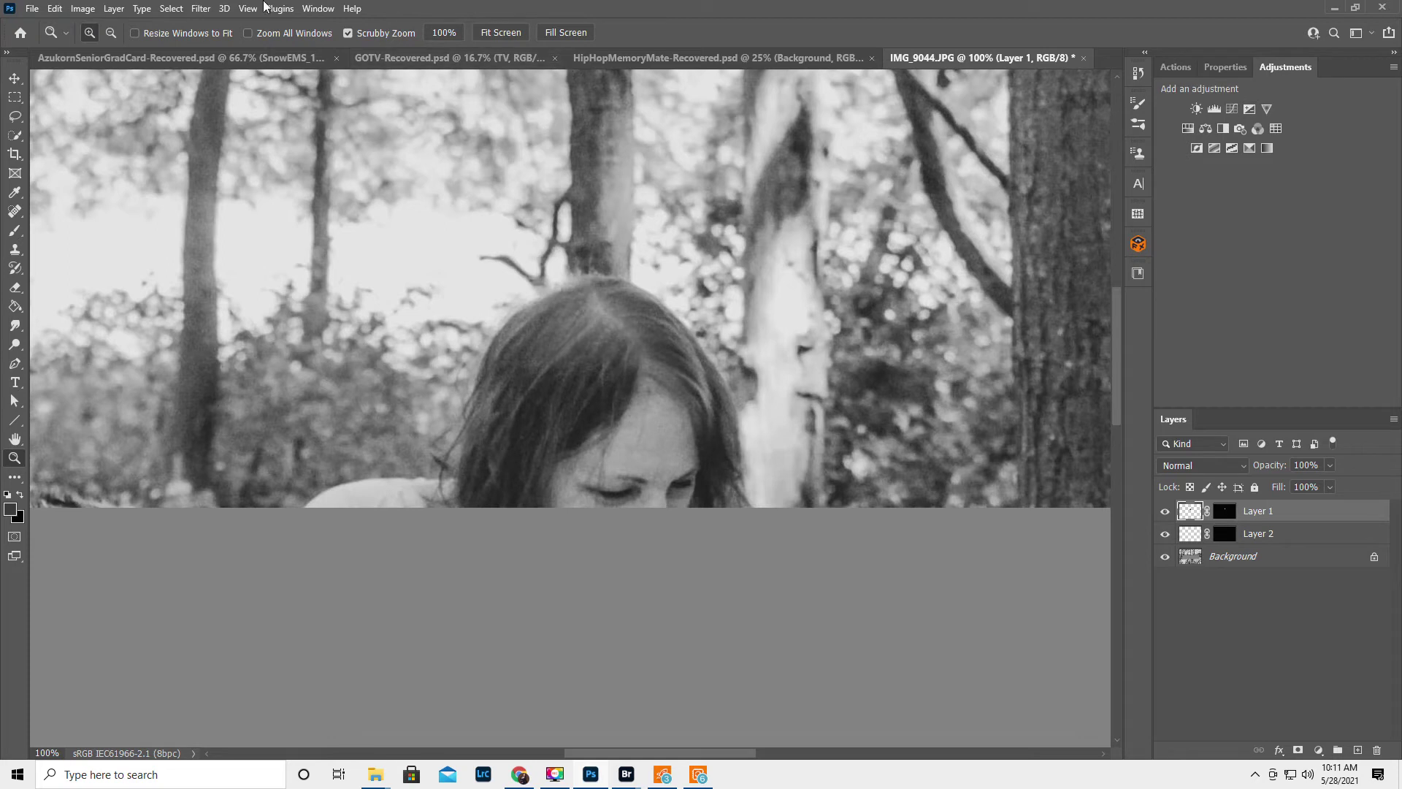
{"action": "left_click", "coordinate": [315, 8]}
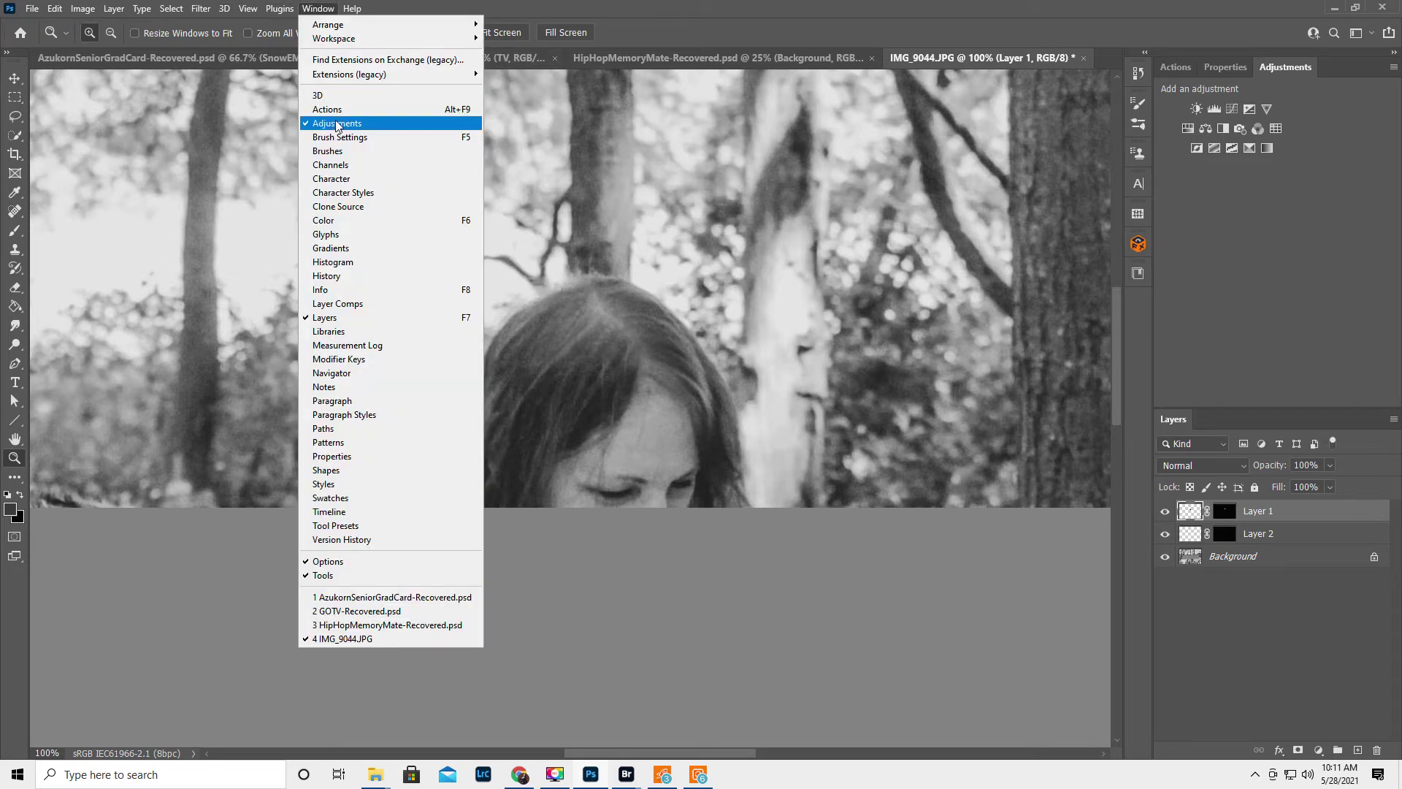
{"action": "left_click", "coordinate": [561, 8]}
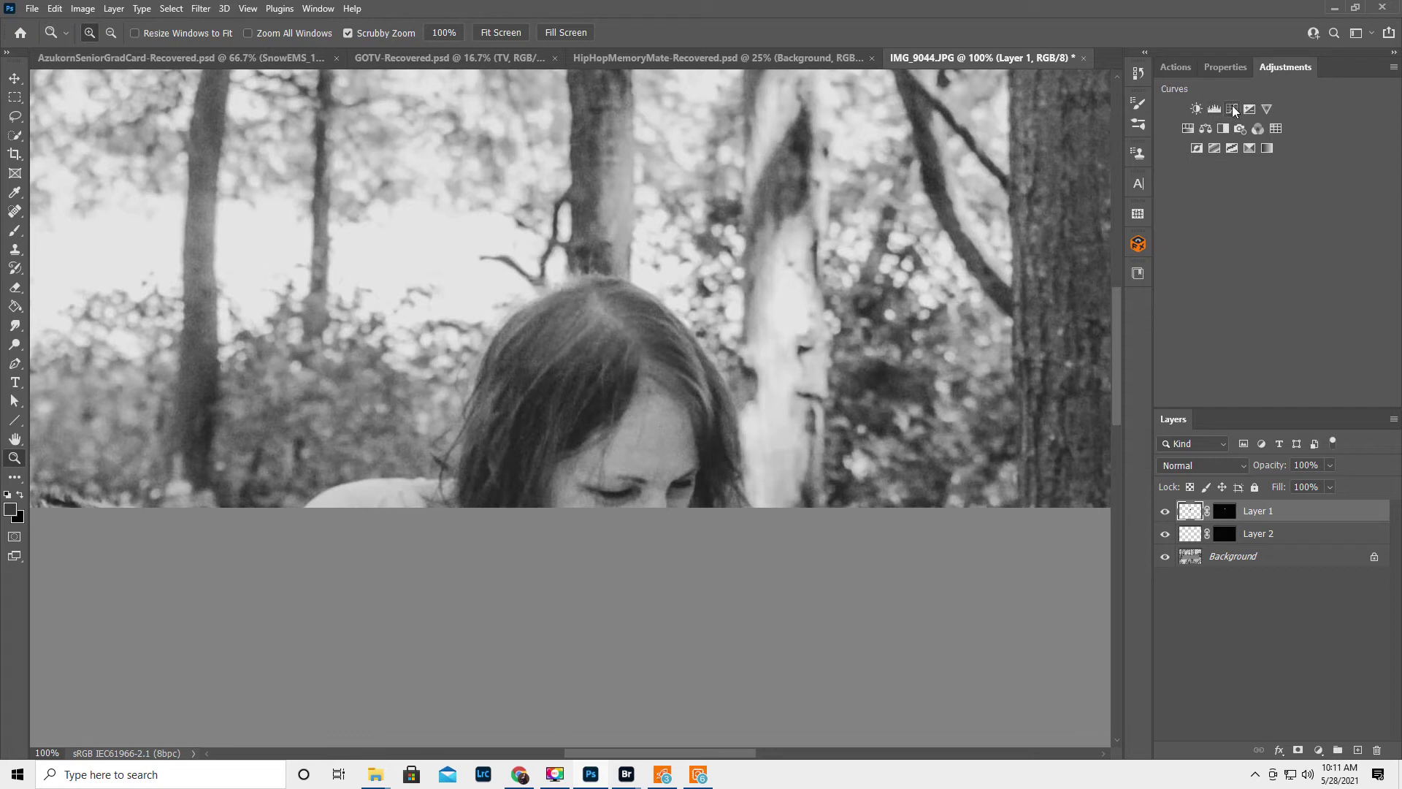
{"action": "left_click", "coordinate": [1233, 110]}
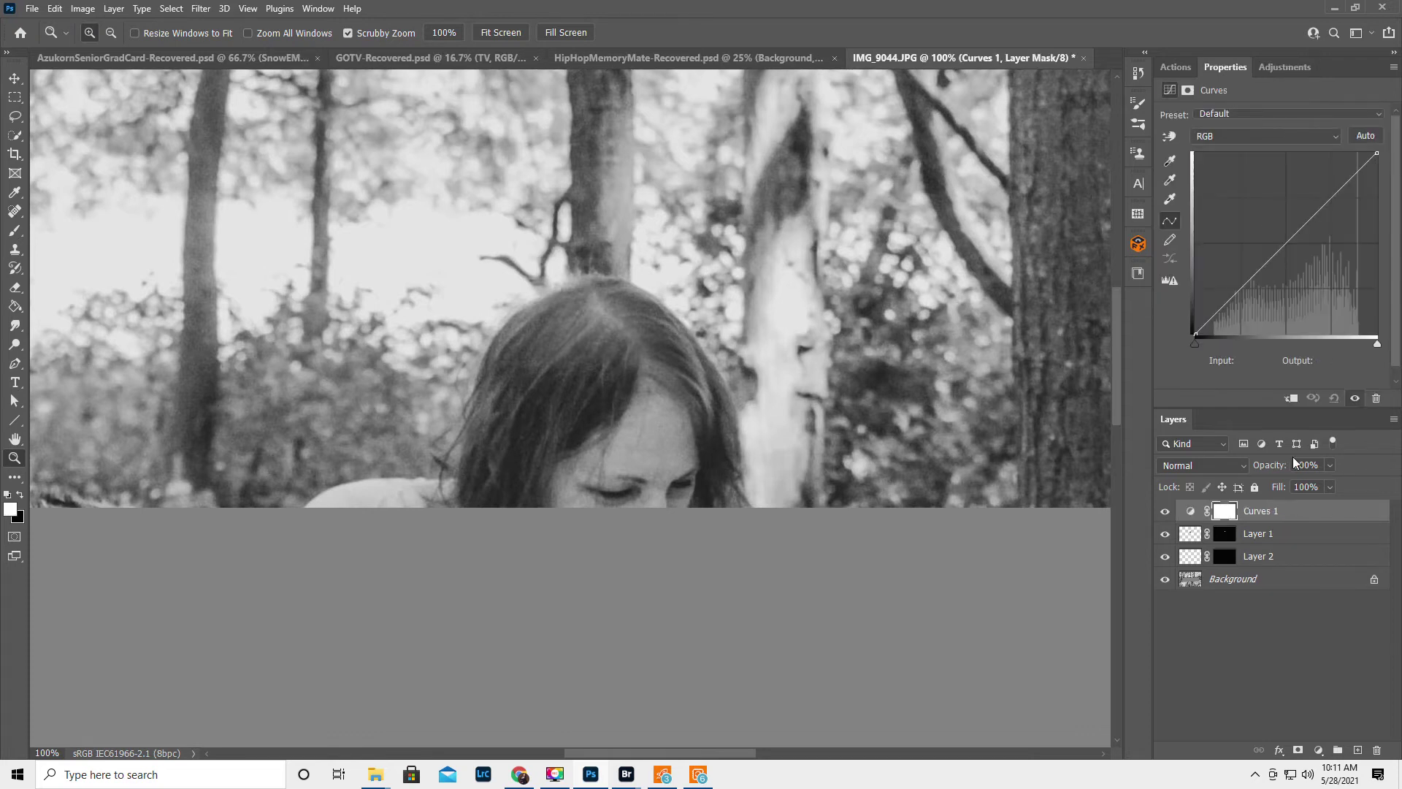
Step: Clip Curves 1 to Layer 1 and drag the sampled hair tone down to output 102 at input 142
{"action": "right_click", "coordinate": [1298, 510]}
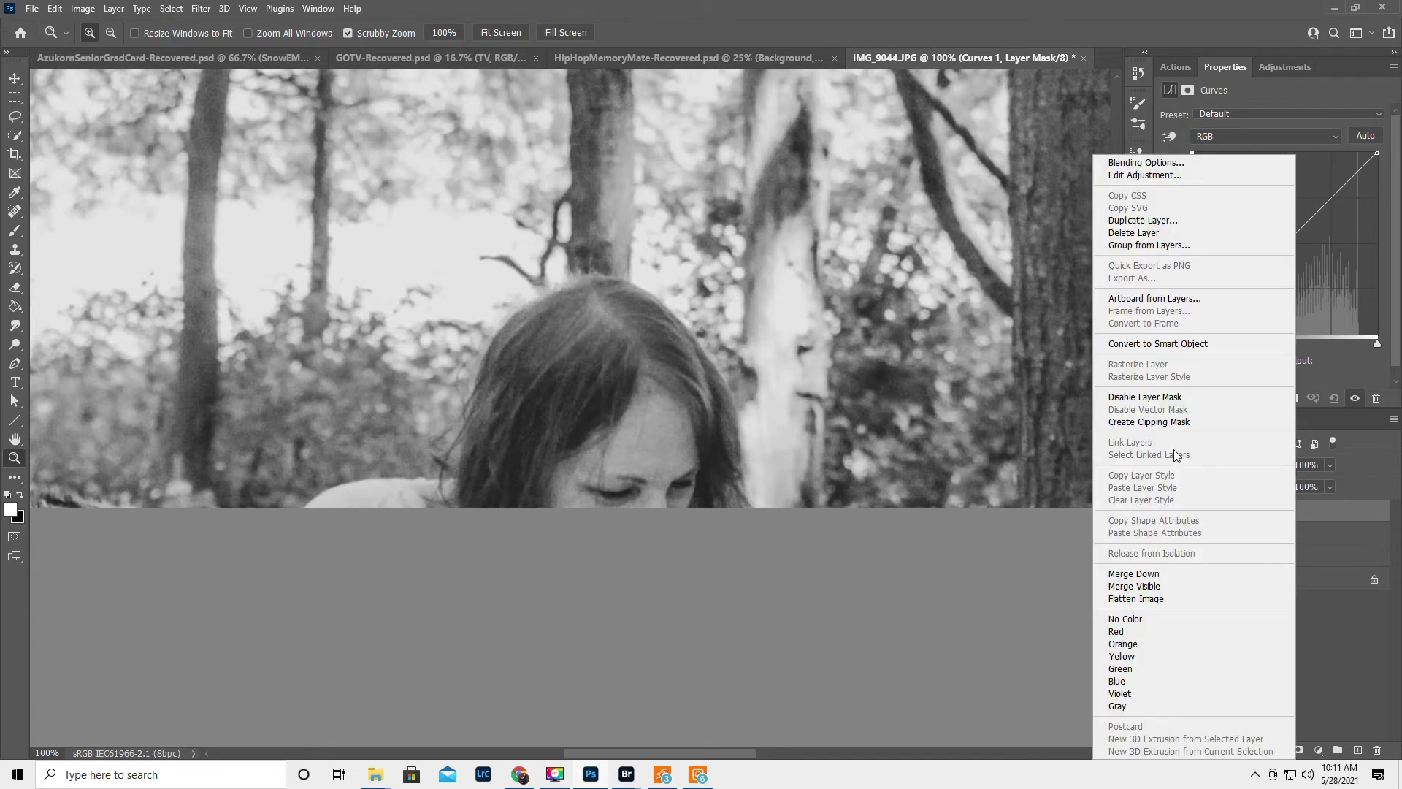
{"action": "left_click", "coordinate": [1182, 422]}
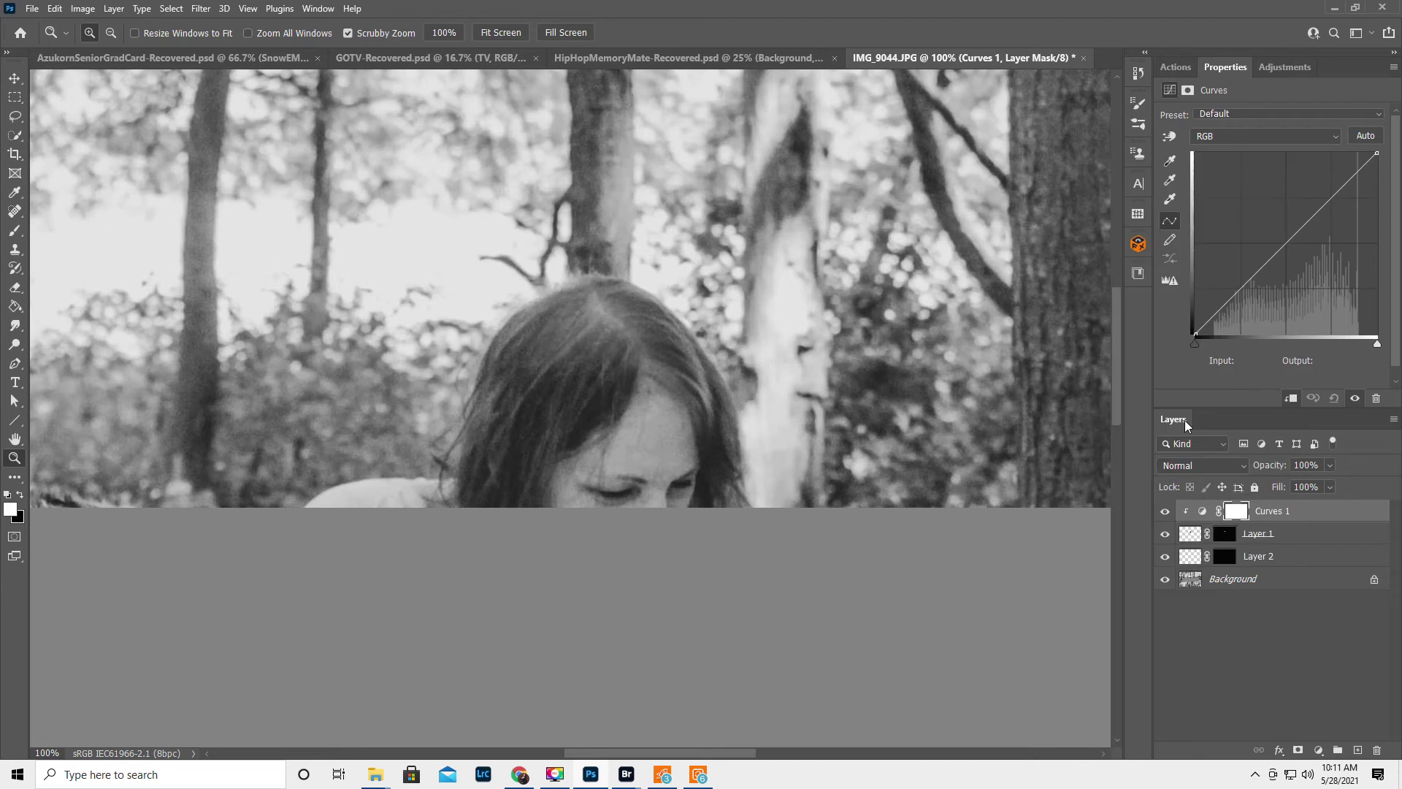
{"action": "left_click", "coordinate": [1170, 137]}
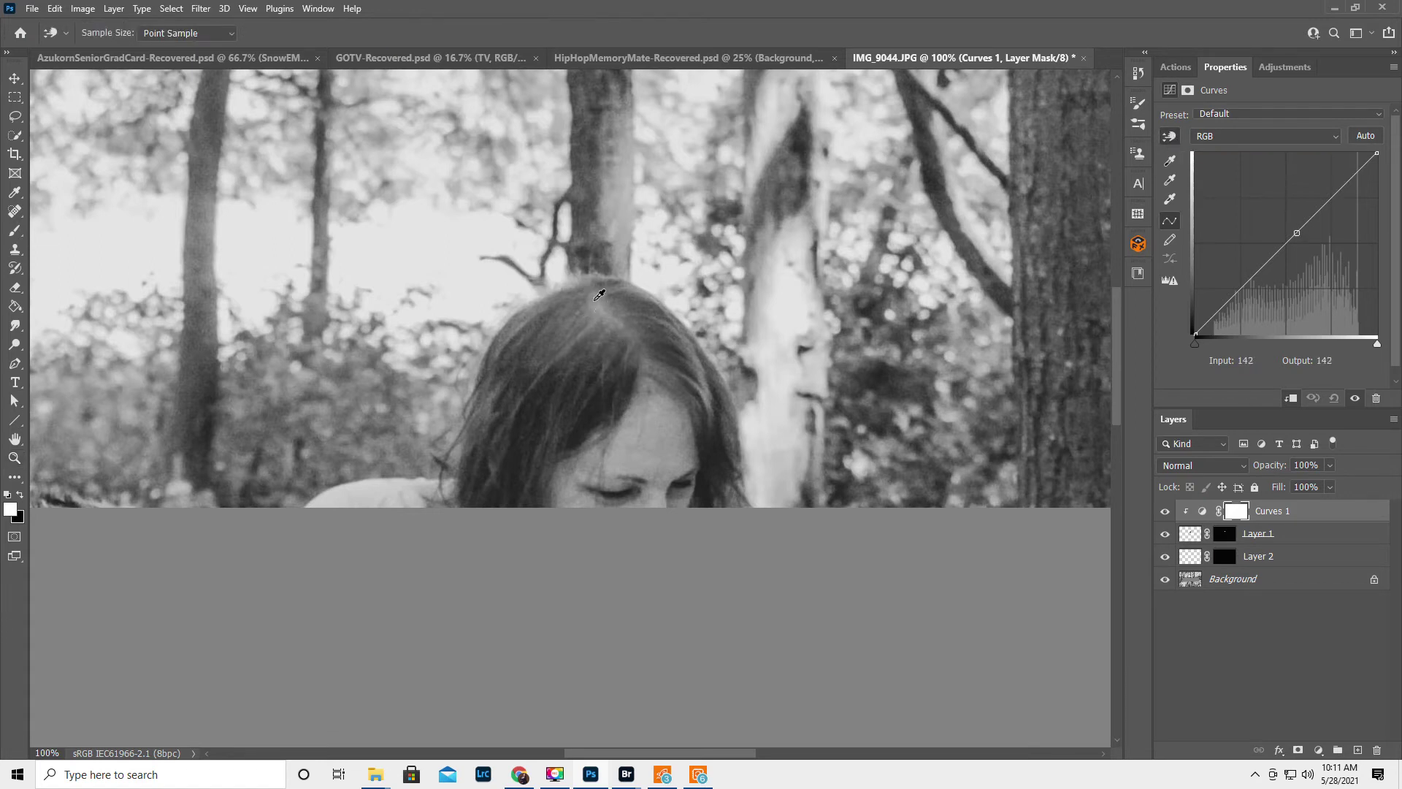
{"action": "left_click", "coordinate": [599, 295]}
{"action": "left_click_drag", "start_coordinate": [598, 299], "coordinate": [593, 329]}
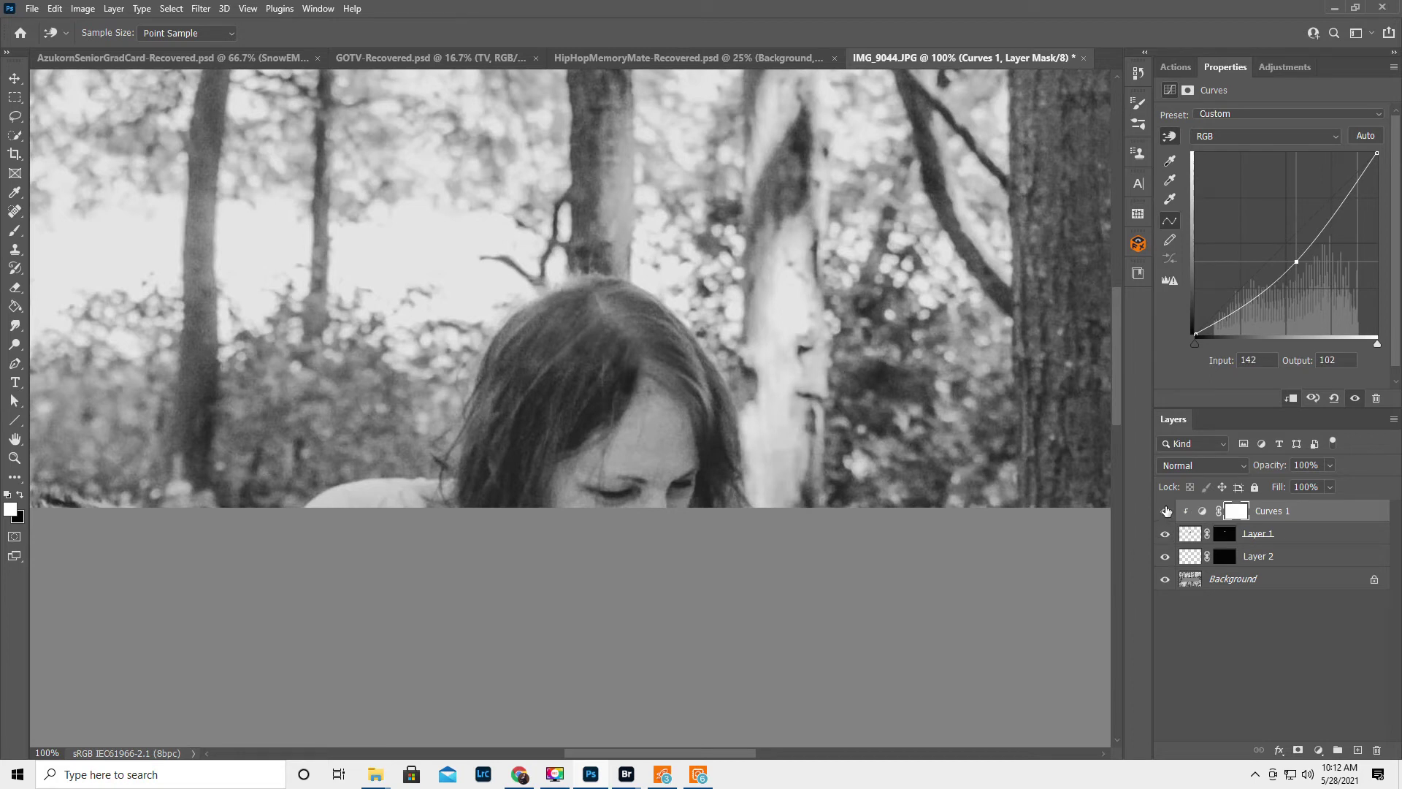
Step: Toggle the Curves layer off and on to compare, then select Layer 2
{"action": "left_click", "coordinate": [1166, 510]}
{"action": "left_click", "coordinate": [1166, 510]}
{"action": "left_click", "coordinate": [1296, 559]}
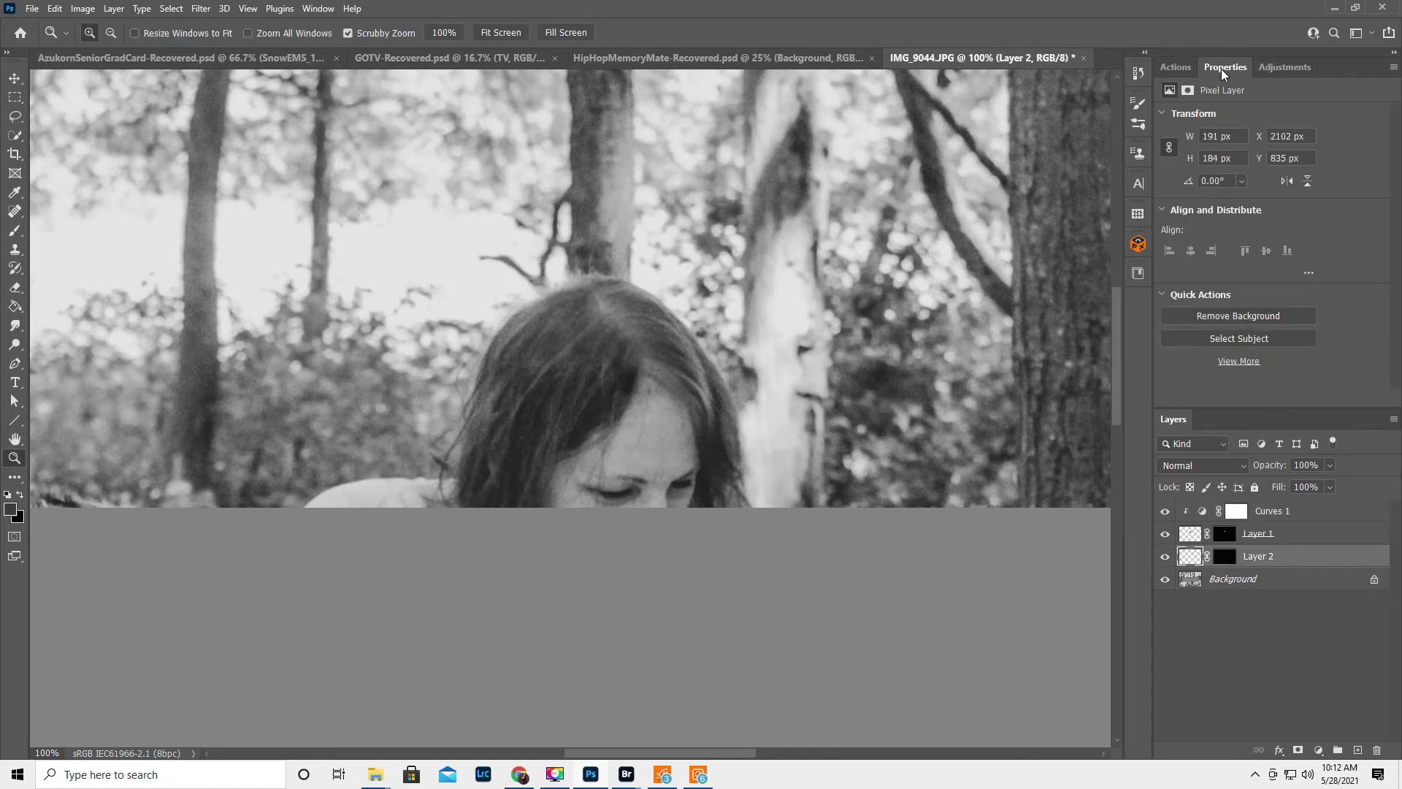
Step: Add a Levels adjustment clipped to Layer 2 with input levels 43, 0.92, 255, then hide it to compare
{"action": "left_click", "coordinate": [1285, 67]}
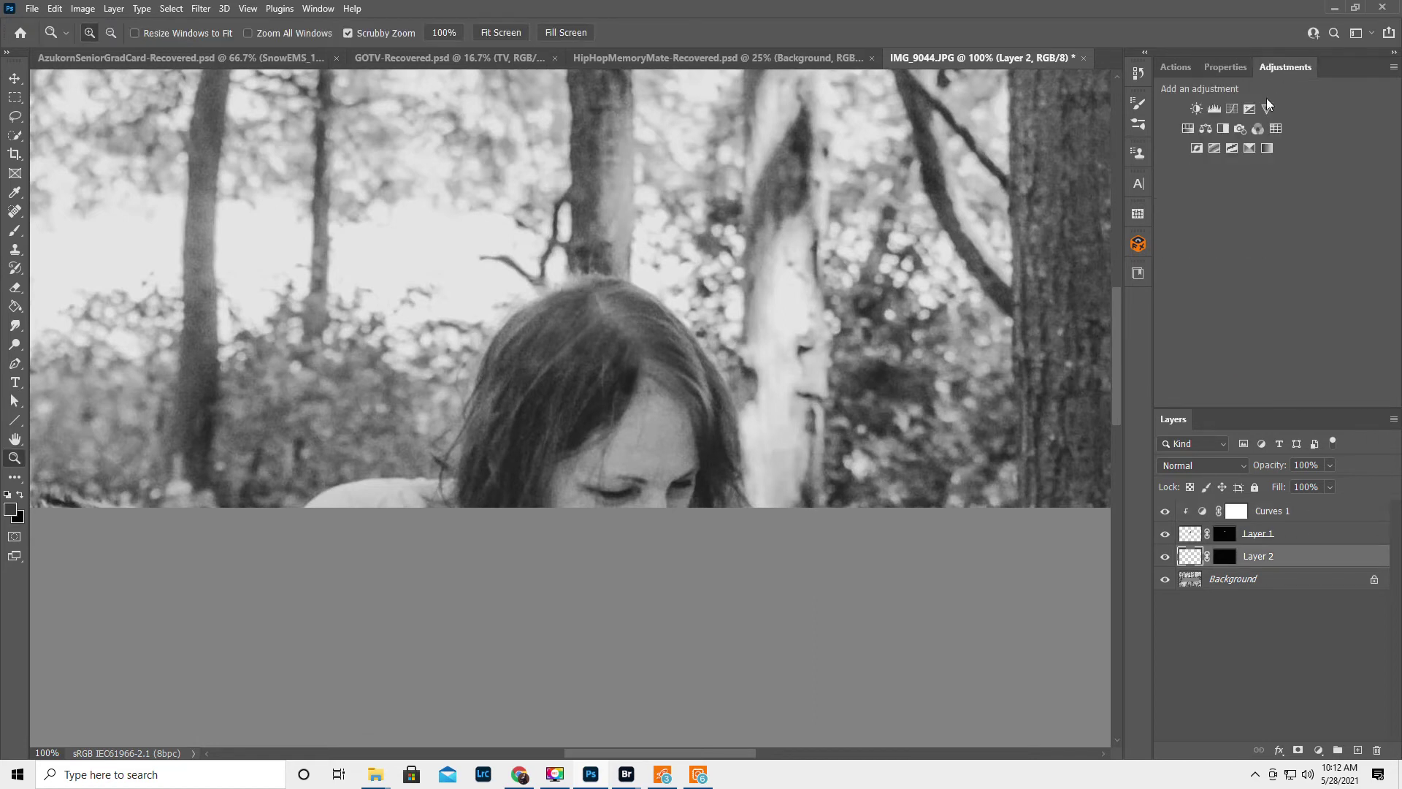
{"action": "left_click", "coordinate": [1214, 110]}
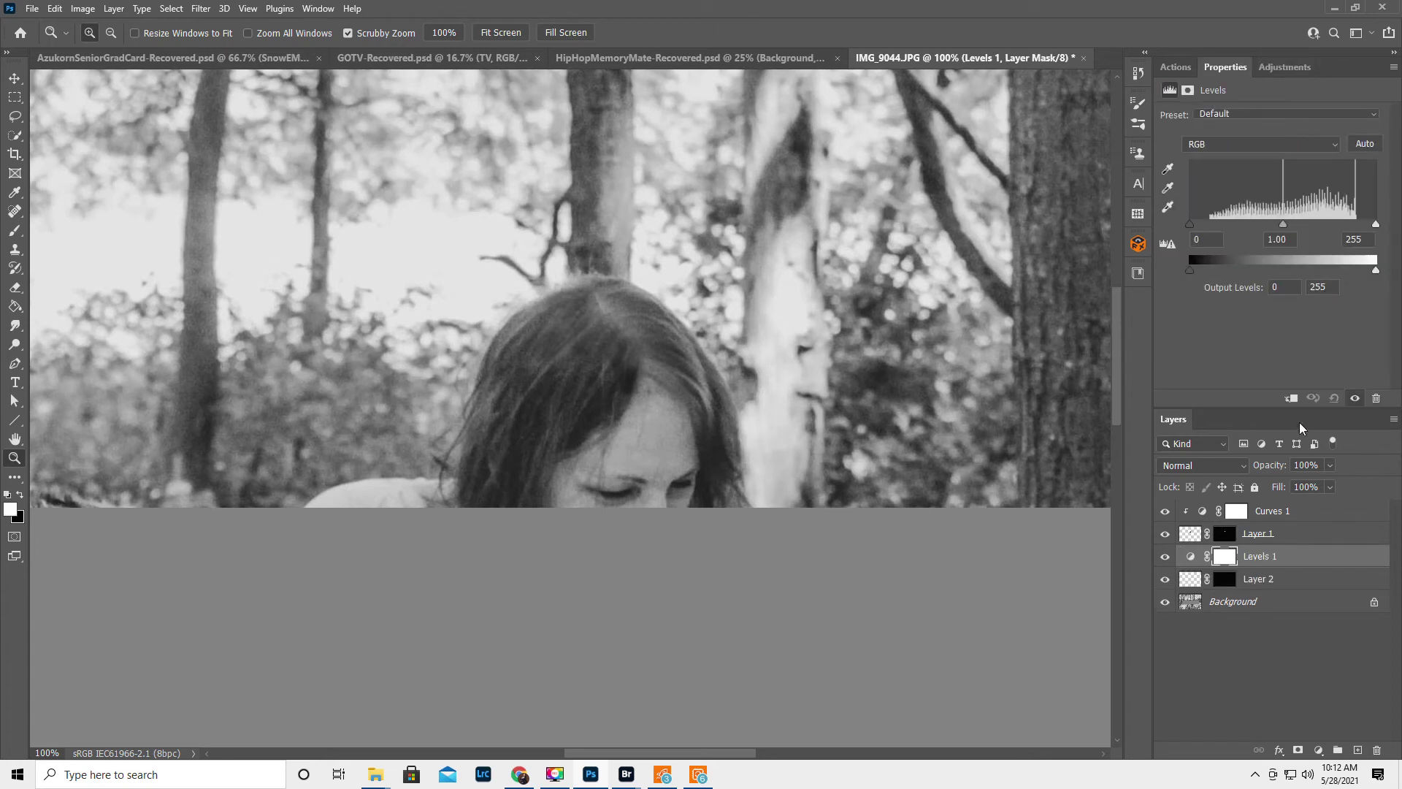
{"action": "left_click", "coordinate": [1291, 399]}
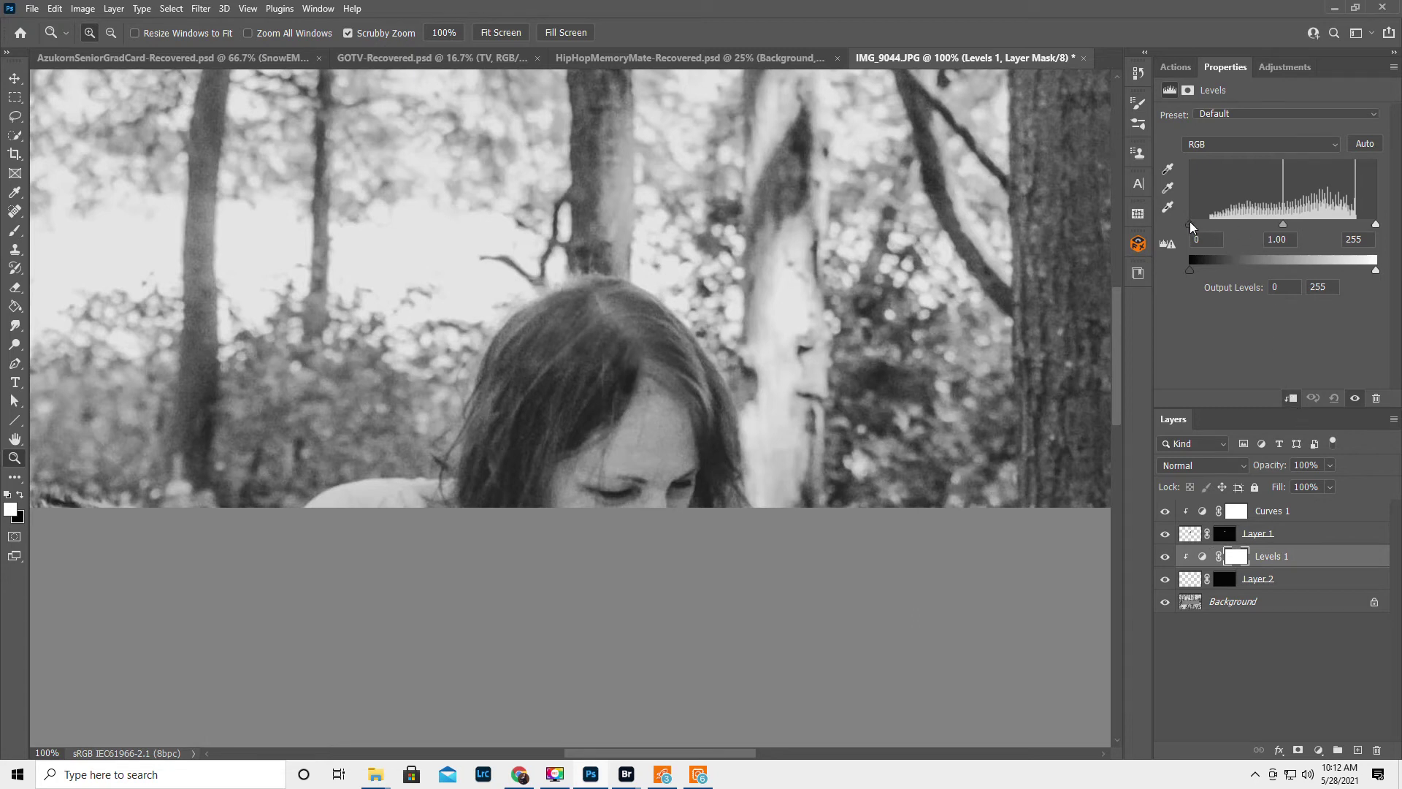
{"action": "mouse_move", "coordinate": [1190, 221]}
{"action": "left_mouse_down"}
{"action": "mouse_move", "coordinate": [1219, 221]}
{"action": "mouse_move", "coordinate": [1189, 222]}
{"action": "mouse_move", "coordinate": [1203, 222]}
{"action": "left_mouse_up"}
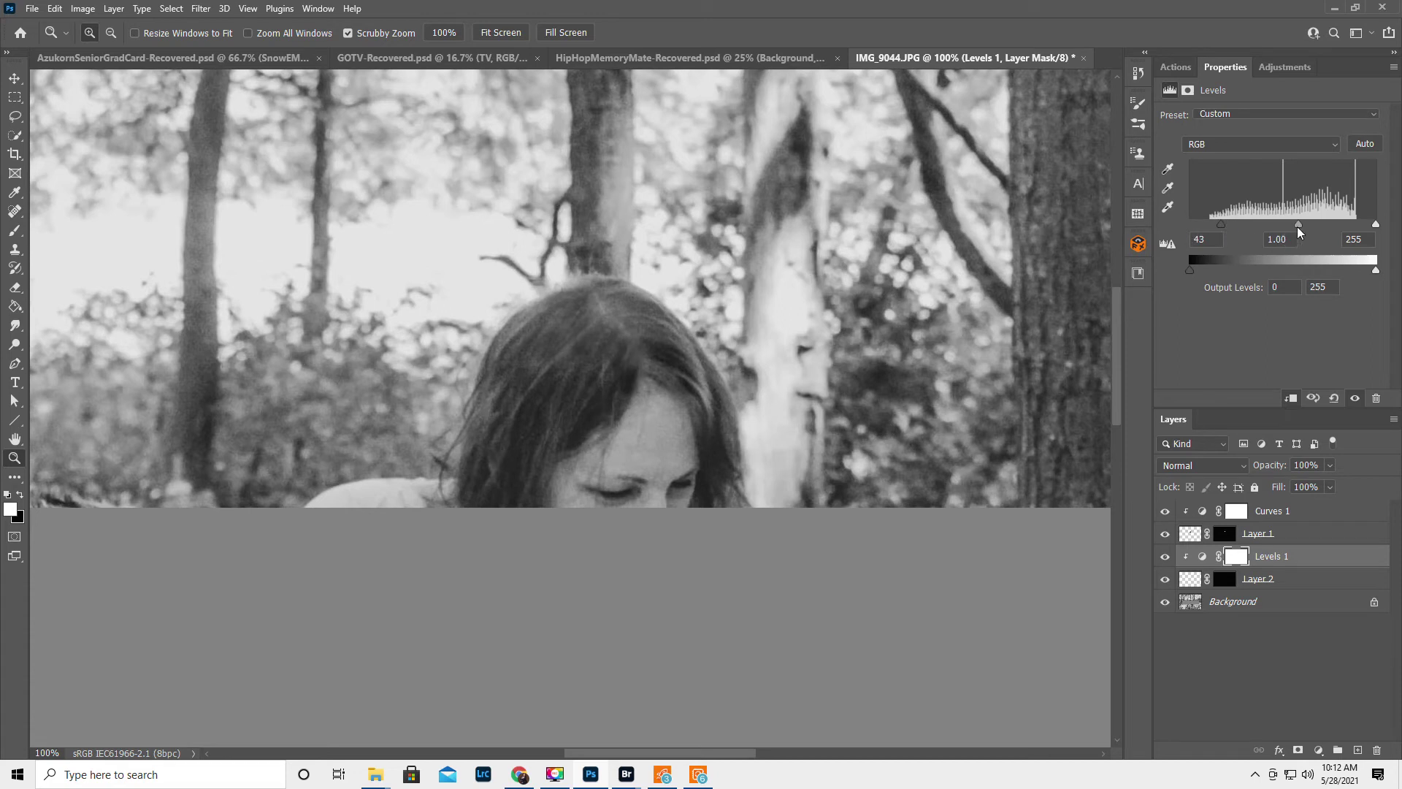
{"action": "left_click_drag", "start_coordinate": [1299, 223], "coordinate": [1307, 223]}
{"action": "left_click_drag", "start_coordinate": [1376, 224], "coordinate": [1379, 225]}
{"action": "left_click", "coordinate": [1163, 557]}
{"action": "left_click", "coordinate": [1164, 557]}
{"action": "double_click", "coordinate": [15, 440]}
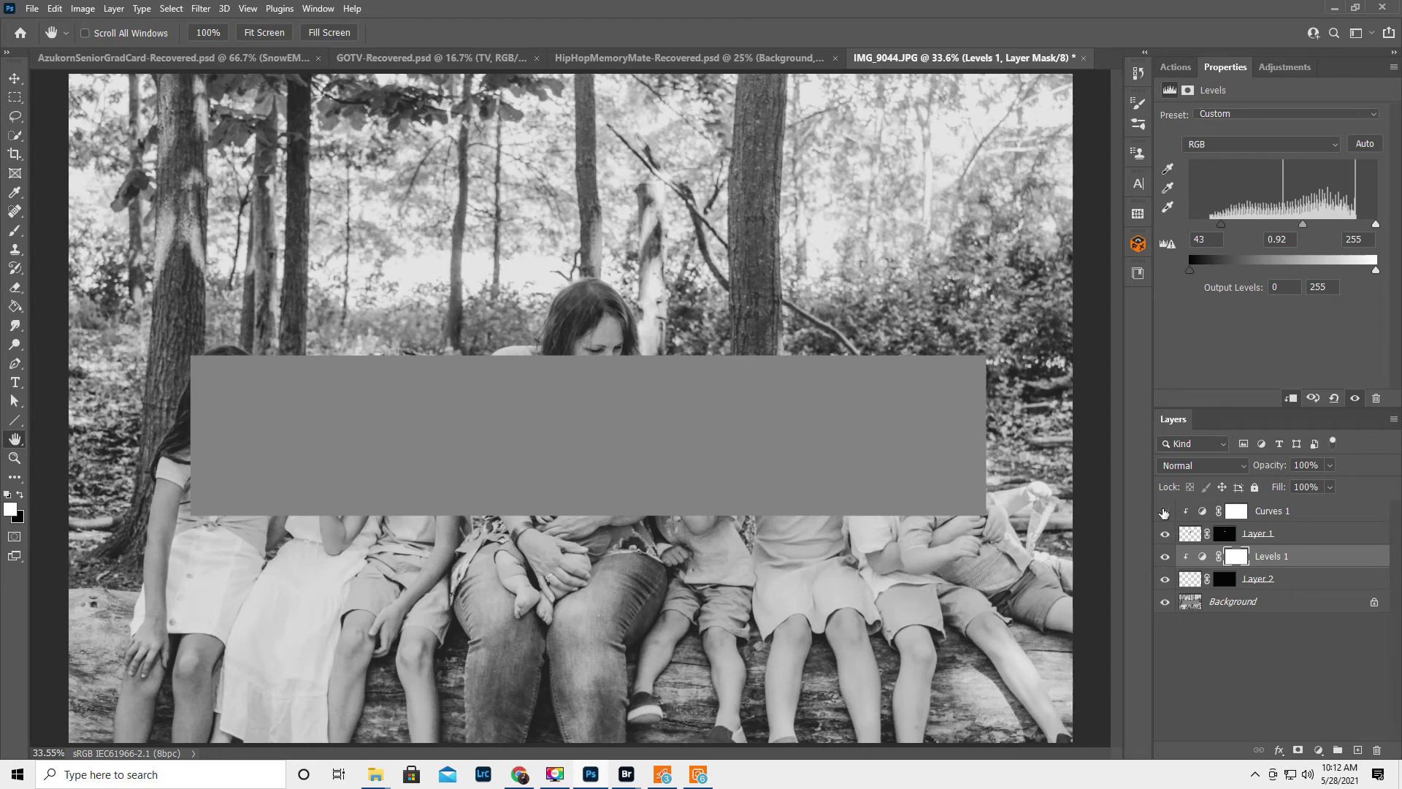
{"action": "left_click", "coordinate": [1163, 512]}
{"action": "left_click", "coordinate": [1163, 511]}
{"action": "left_click", "coordinate": [1165, 557]}
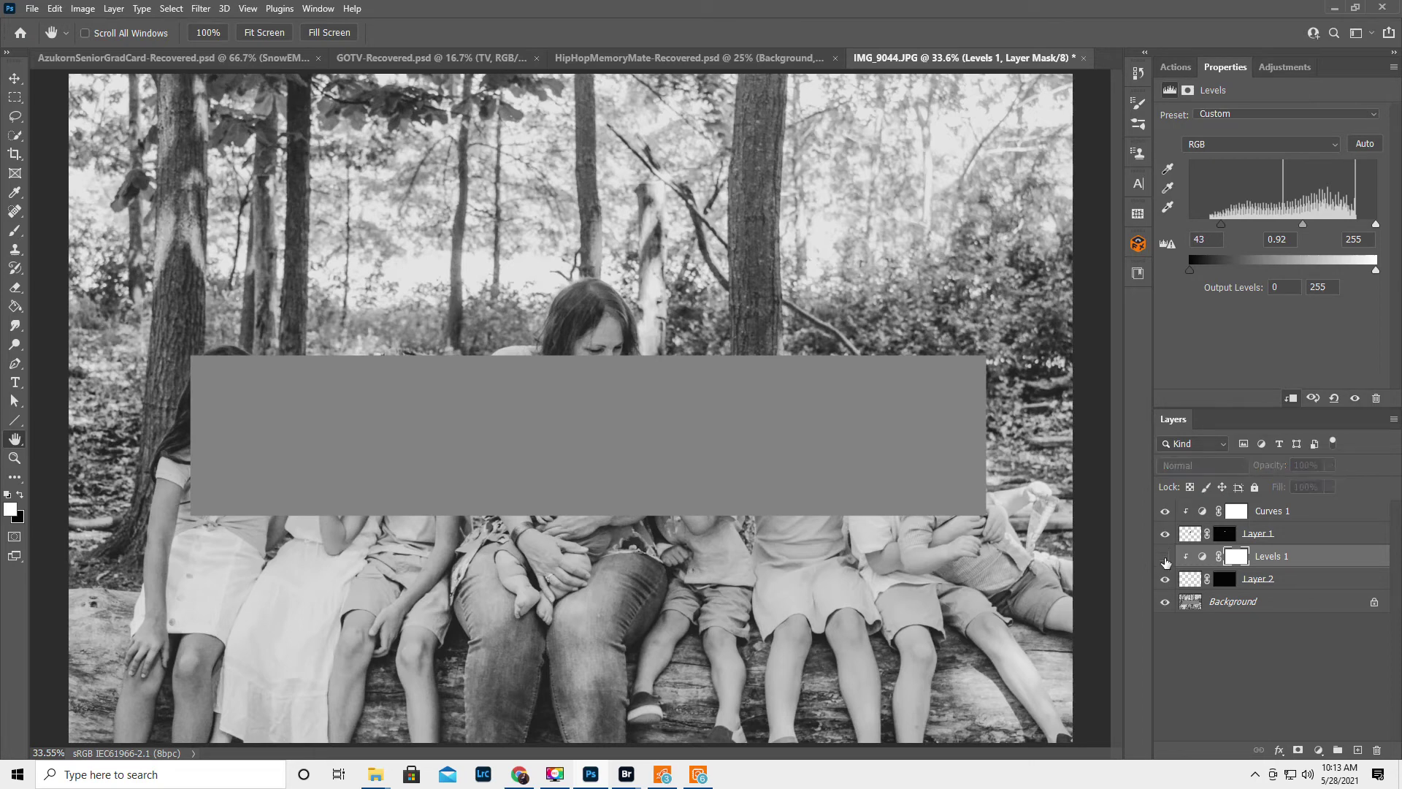
Step: Show the Levels effect again and flatten the image into one Background layer
{"action": "left_click", "coordinate": [1164, 557]}
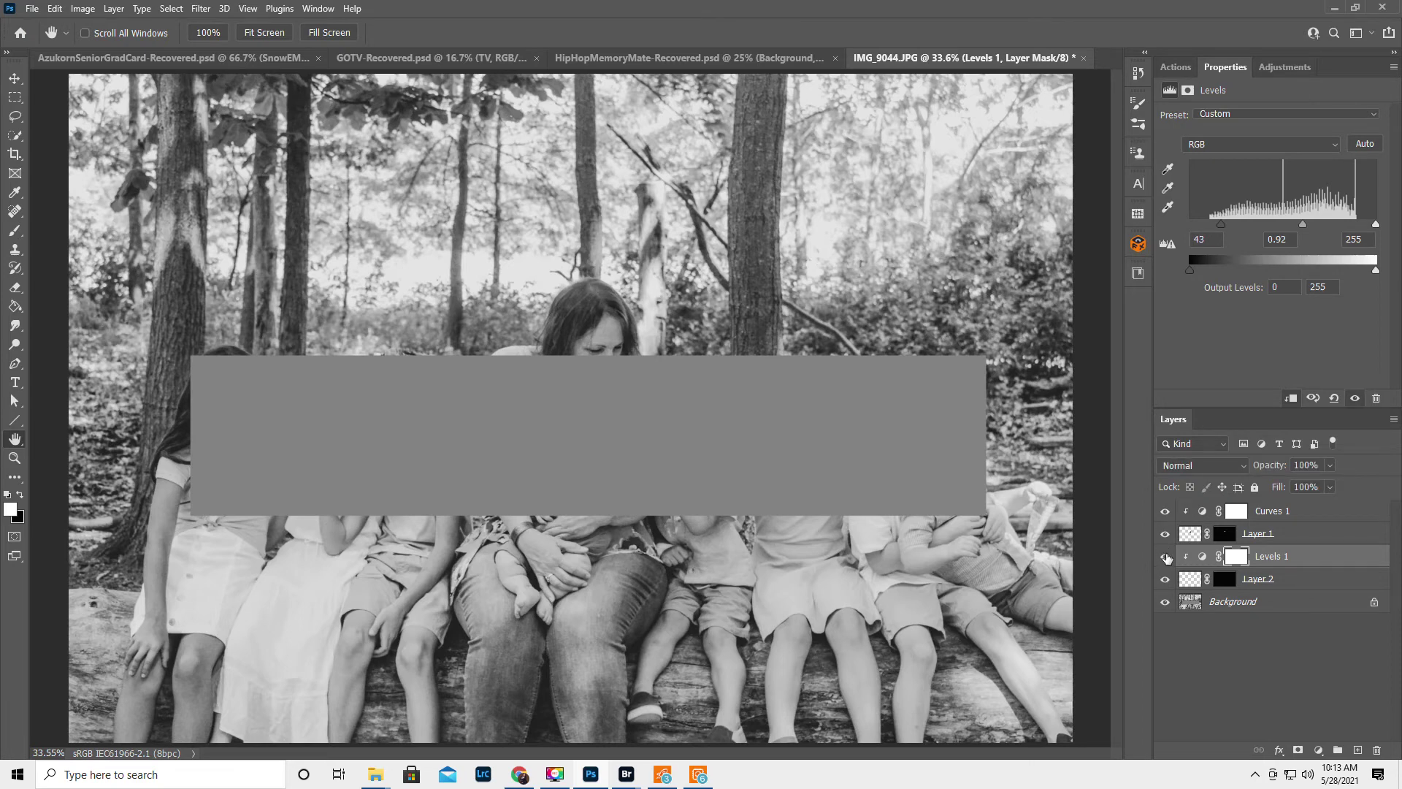
{"action": "left_click", "coordinate": [1393, 418]}
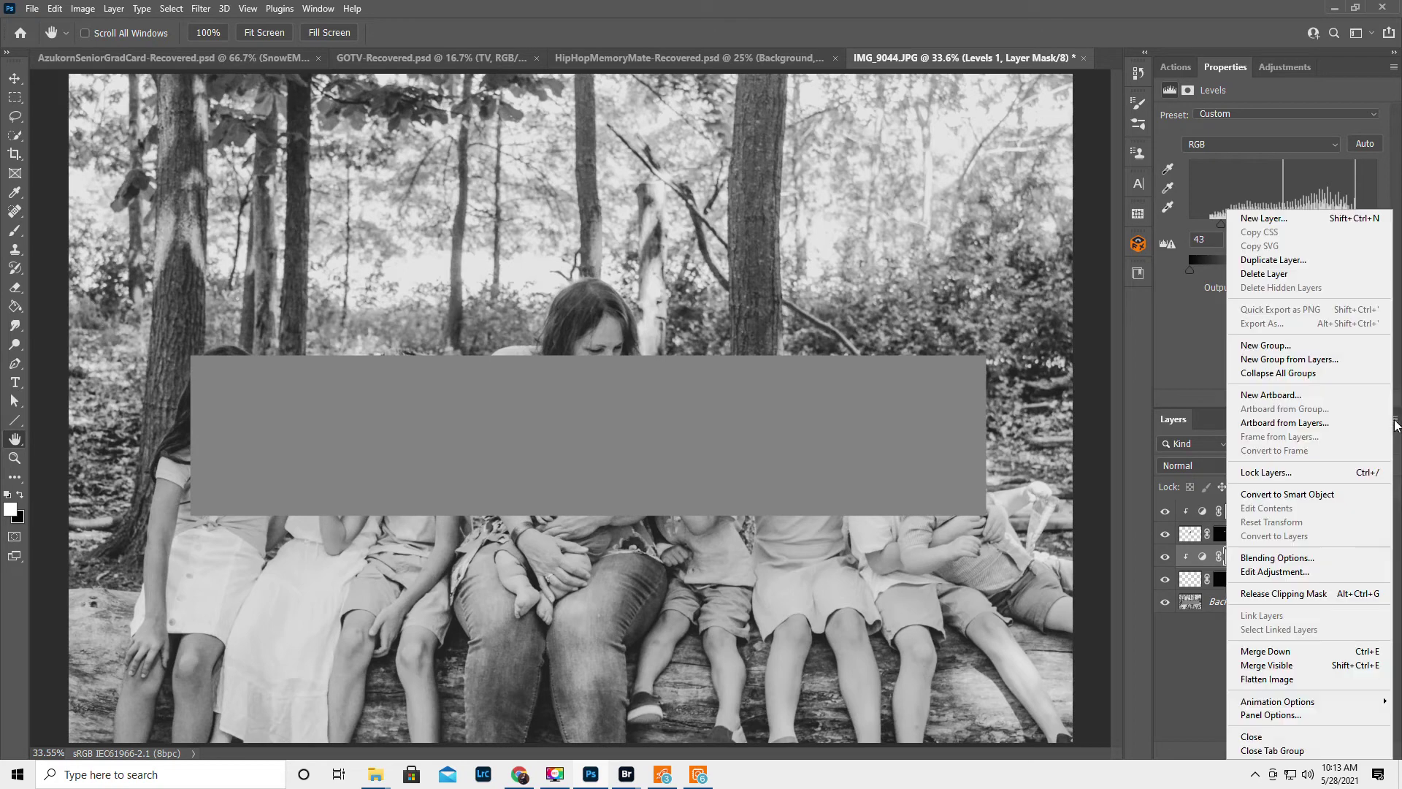
{"action": "left_click", "coordinate": [1287, 679]}
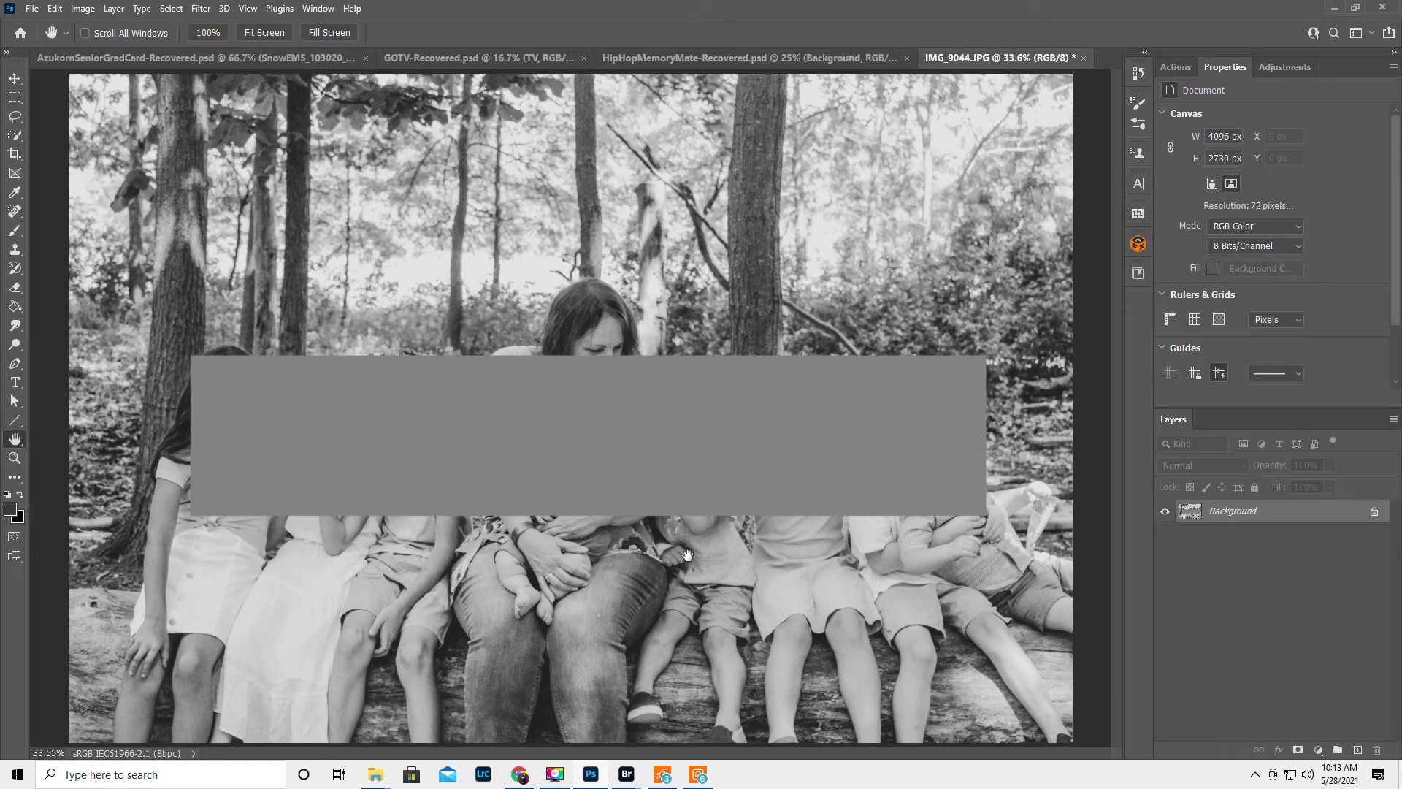
Step: Zoom in closely on the woman's hair part, then back out to 100%
{"action": "left_click", "coordinate": [14, 458]}
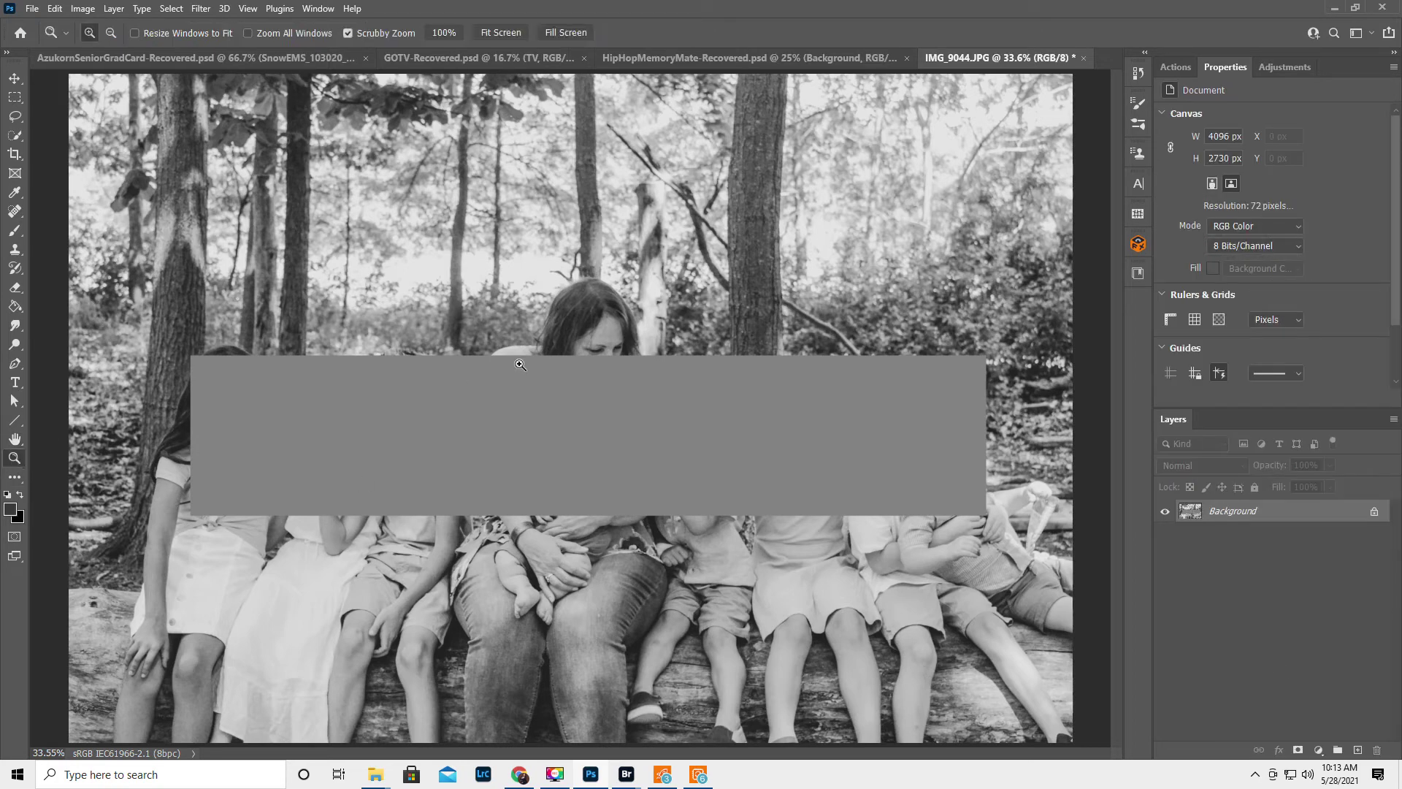
{"action": "left_click", "coordinate": [596, 295]}
{"action": "left_click", "coordinate": [599, 292]}
{"action": "left_click", "coordinate": [601, 290]}
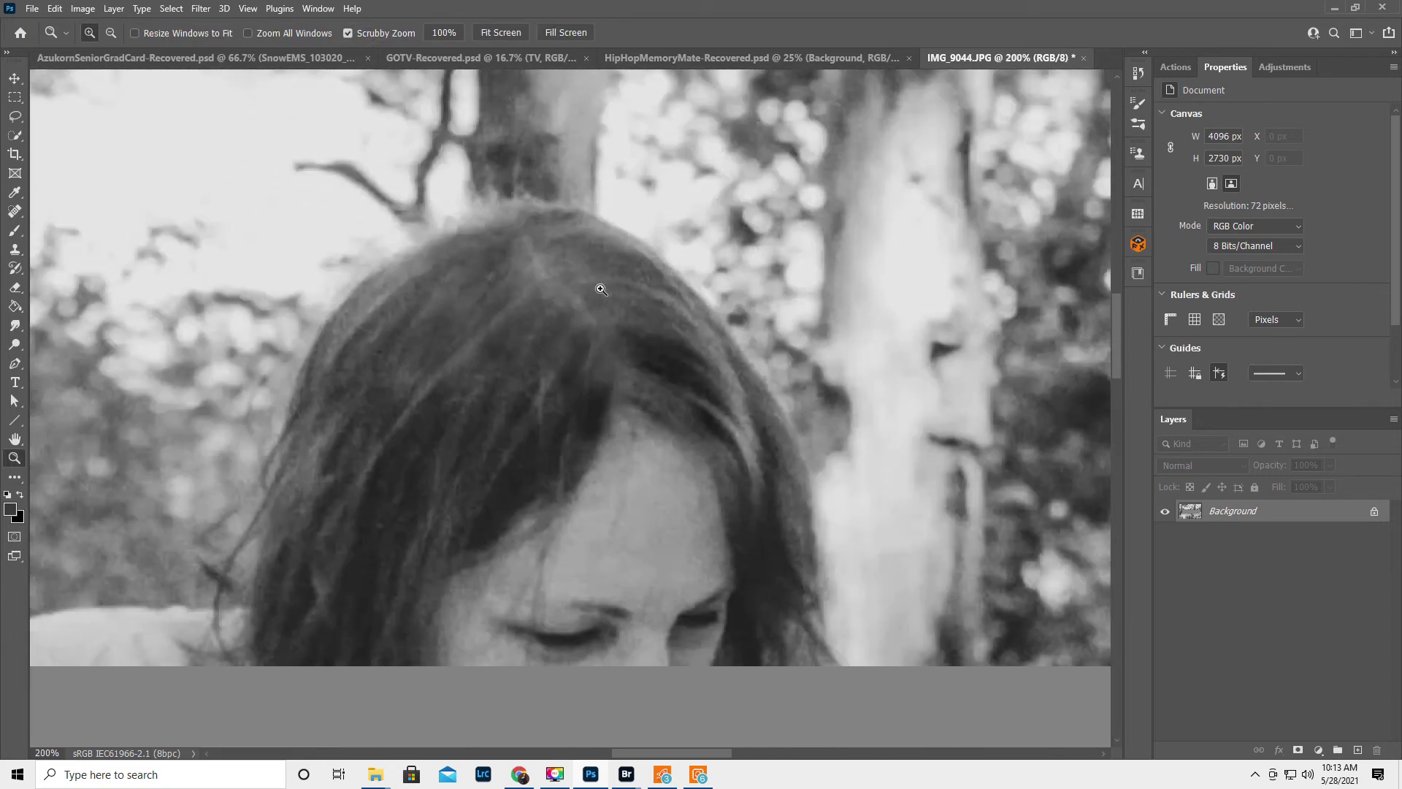
{"action": "left_click", "coordinate": [592, 341], "text": "alt"}
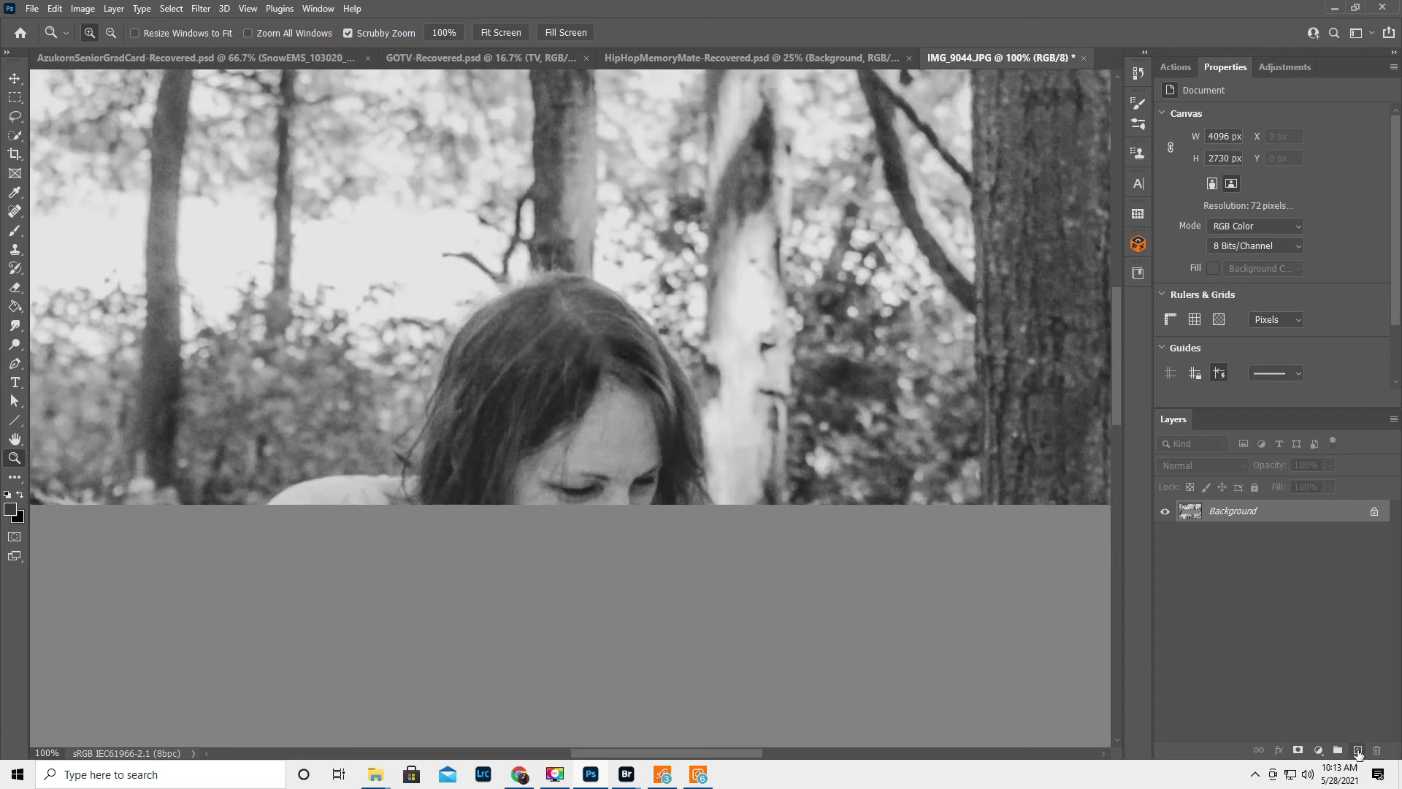
Step: Add a new empty layer and pick a 10 px soft round brush tip
{"action": "left_click", "coordinate": [1357, 750]}
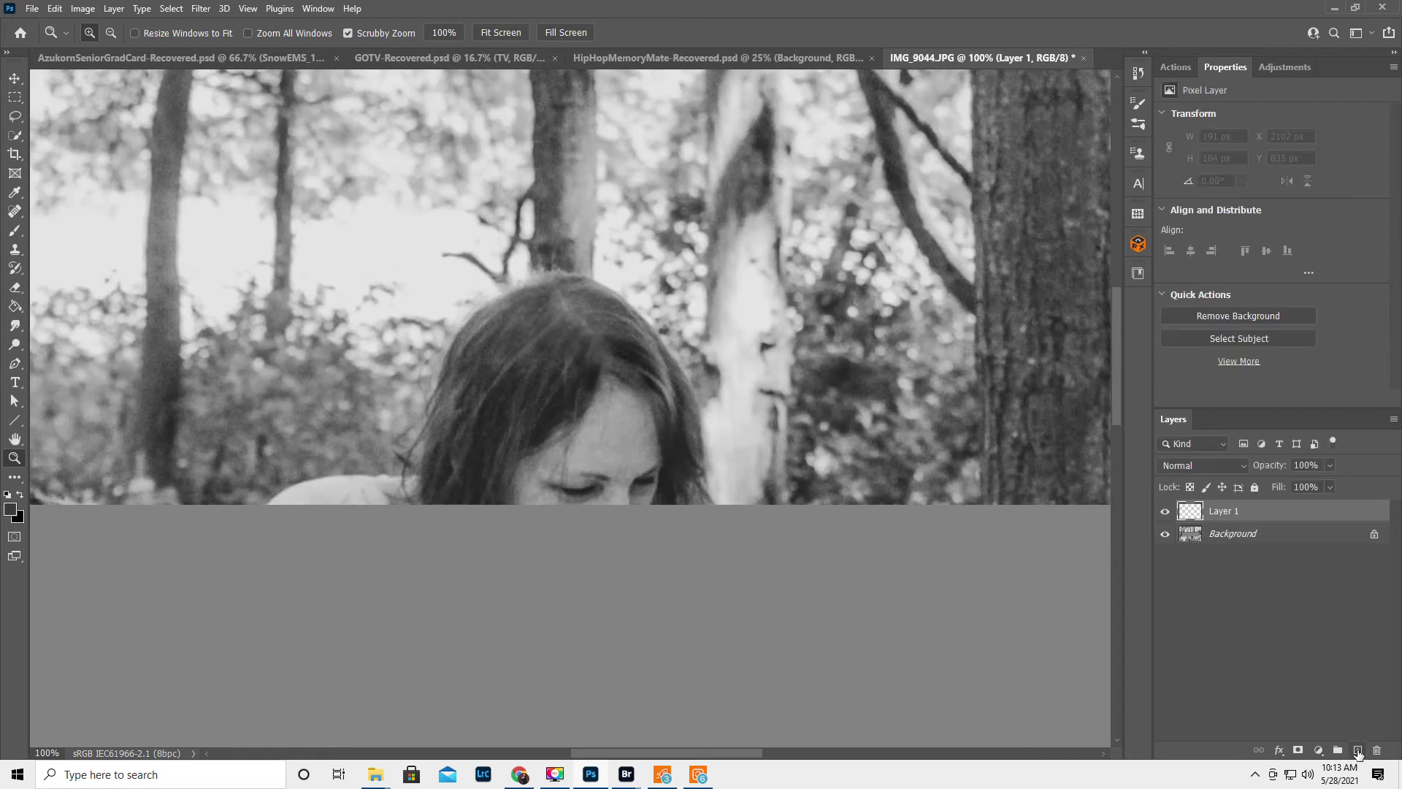
{"action": "left_click", "coordinate": [15, 232]}
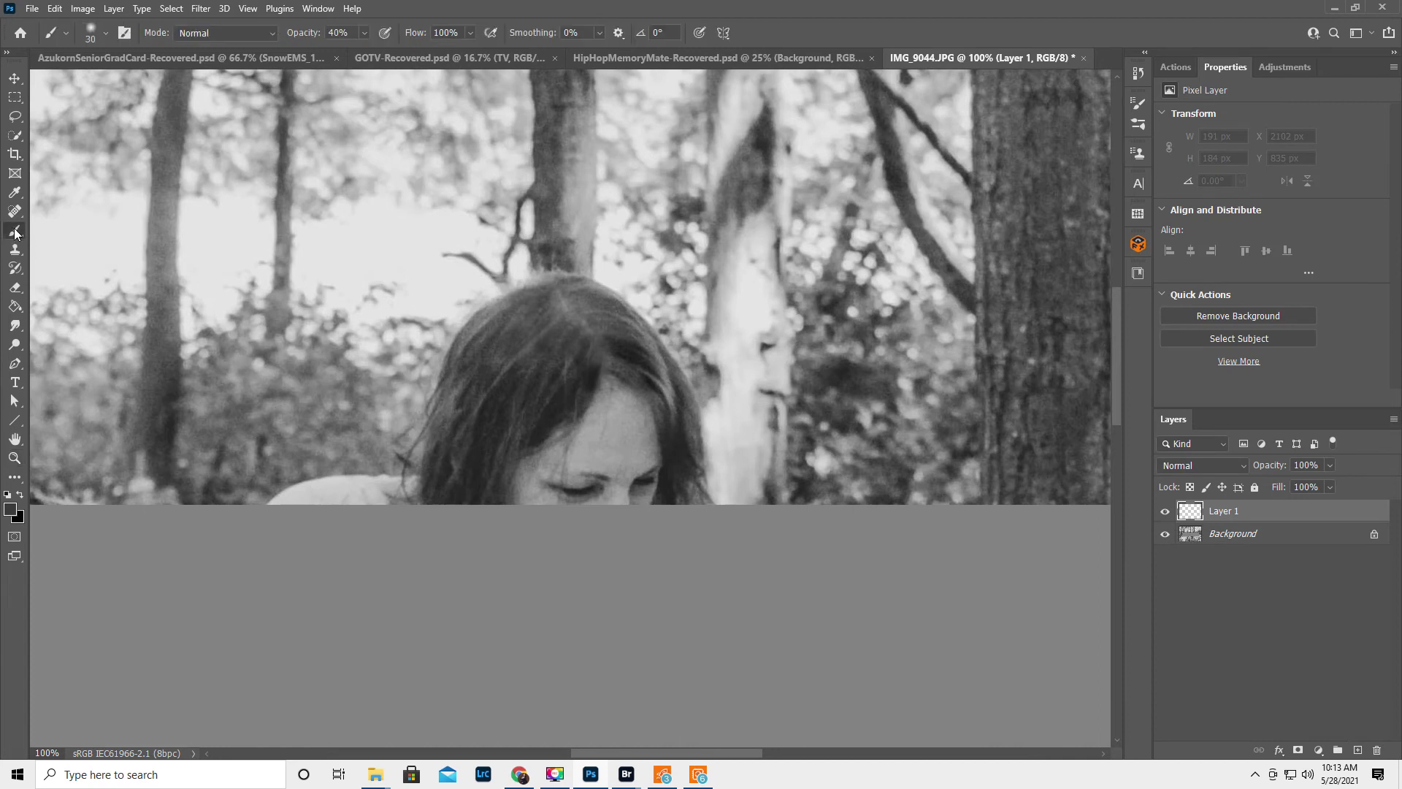
{"action": "right_click", "coordinate": [511, 357]}
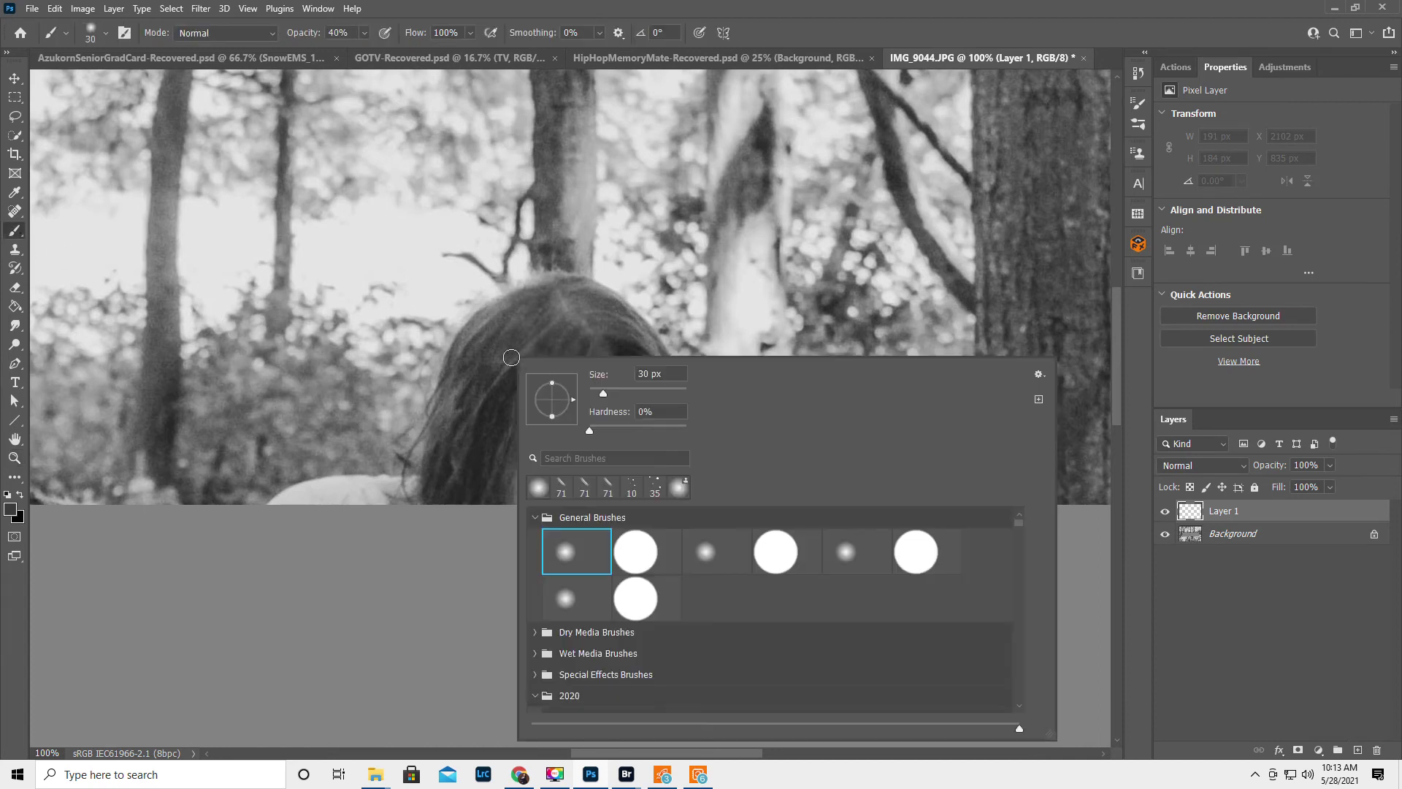
{"action": "left_click", "coordinate": [630, 486]}
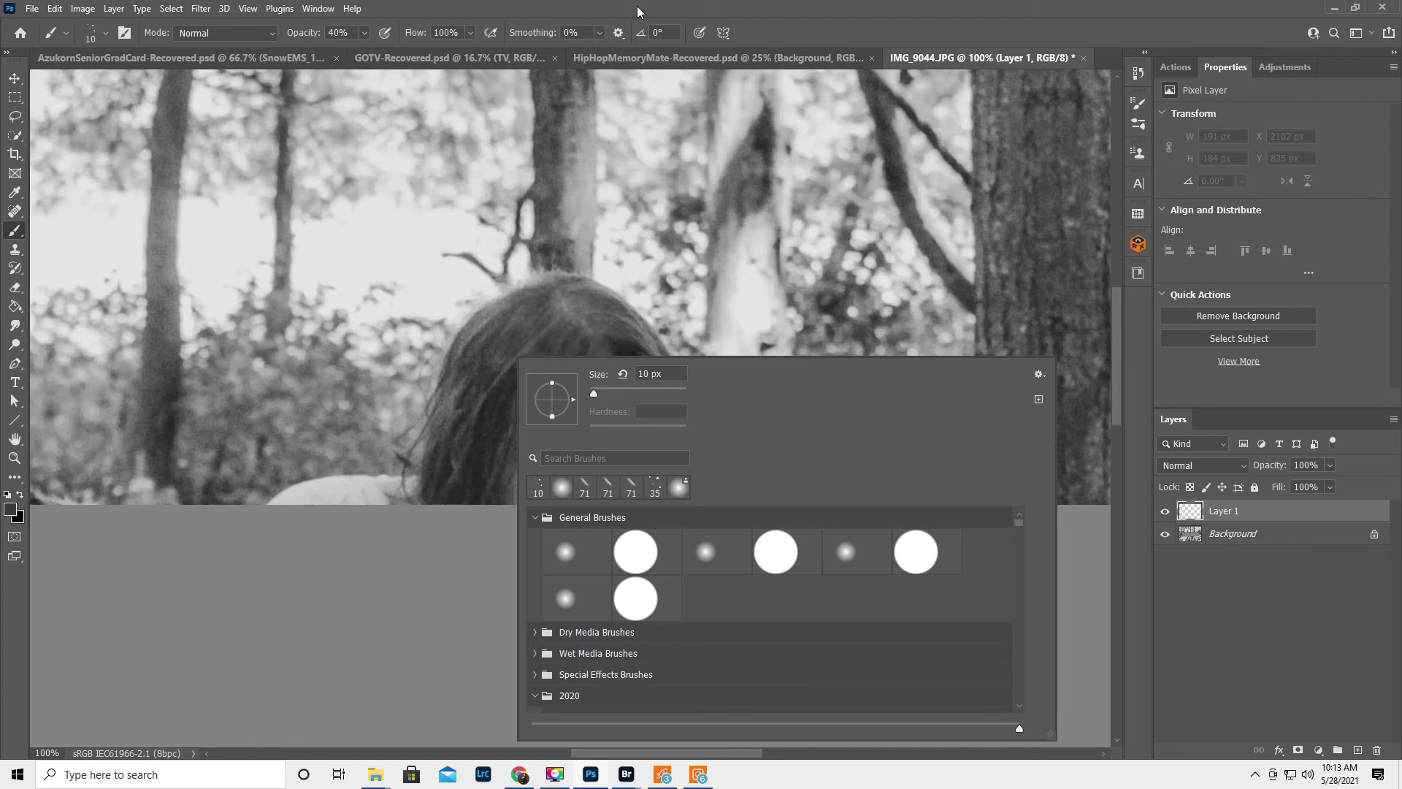
{"action": "left_click", "coordinate": [477, 327]}
Step: Resize the brush, set opacity to 30%, sample hair colour and paint a short strand at the hair top
{"action": "key", "text": "bracketright"}
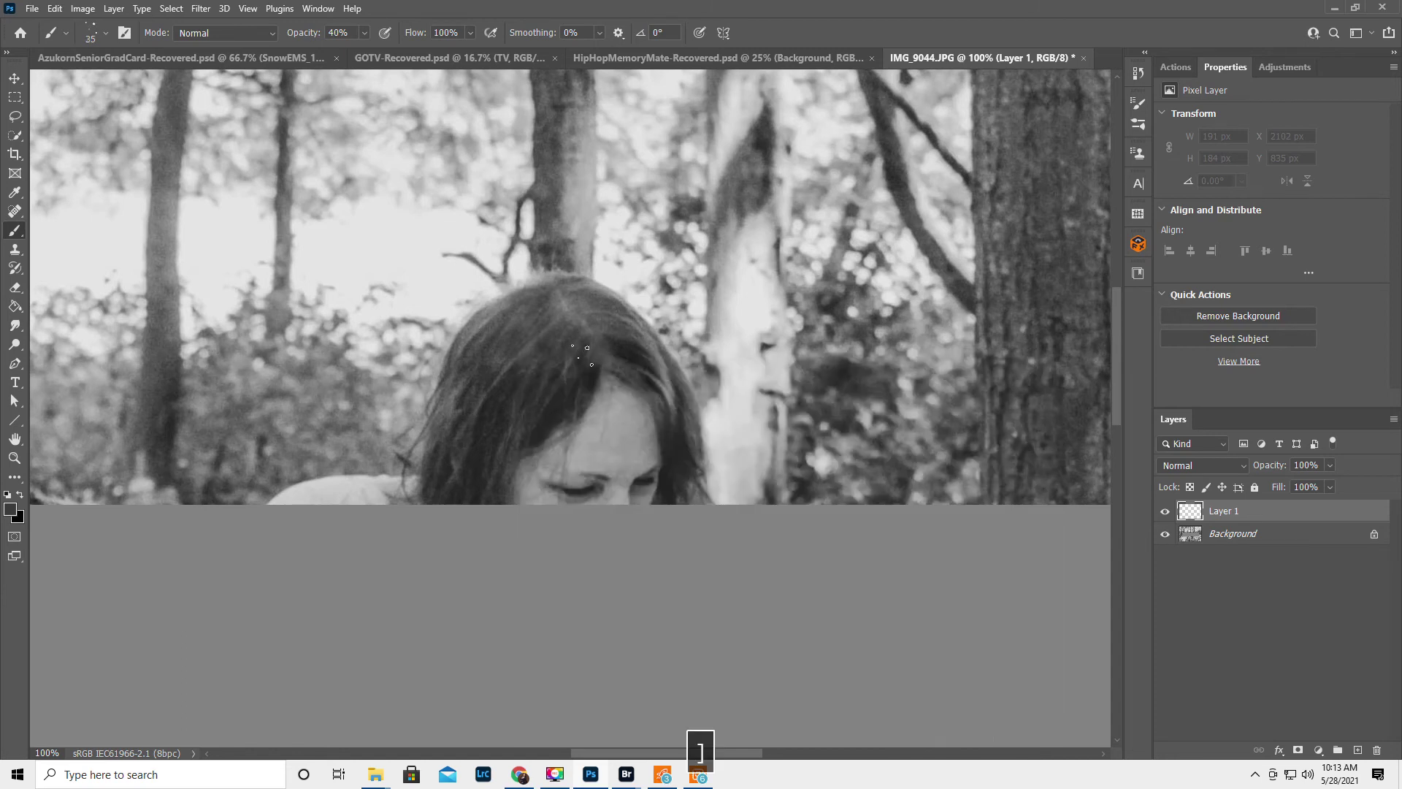
{"action": "key", "text": "bracketright"}
{"action": "key", "text": "bracketright"}
{"action": "key", "text": "bracketright"}
{"action": "key", "text": "bracketright"}
{"action": "key", "text": "bracketright"}
{"action": "key", "text": "bracketright"}
{"action": "key", "text": "bracketright"}
{"action": "key", "text": "bracketright"}
{"action": "key", "text": "bracketright"}
{"action": "key", "text": "bracketright"}
{"action": "key", "text": "bracketright"}
{"action": "key", "text": "bracketright"}
{"action": "key", "text": "bracketright"}
{"action": "key", "text": "bracketleft"}
{"action": "key", "text": "bracketleft"}
{"action": "key", "text": "bracketleft"}
{"action": "key", "text": "bracketleft"}
{"action": "key", "text": "bracketleft"}
{"action": "key", "text": "bracketleft"}
{"action": "key", "text": "bracketleft"}
{"action": "key", "text": "bracketleft"}
{"action": "key", "text": "bracketleft"}
{"action": "key", "text": "bracketleft"}
{"action": "left_click_drag", "start_coordinate": [306, 33], "coordinate": [298, 38]}
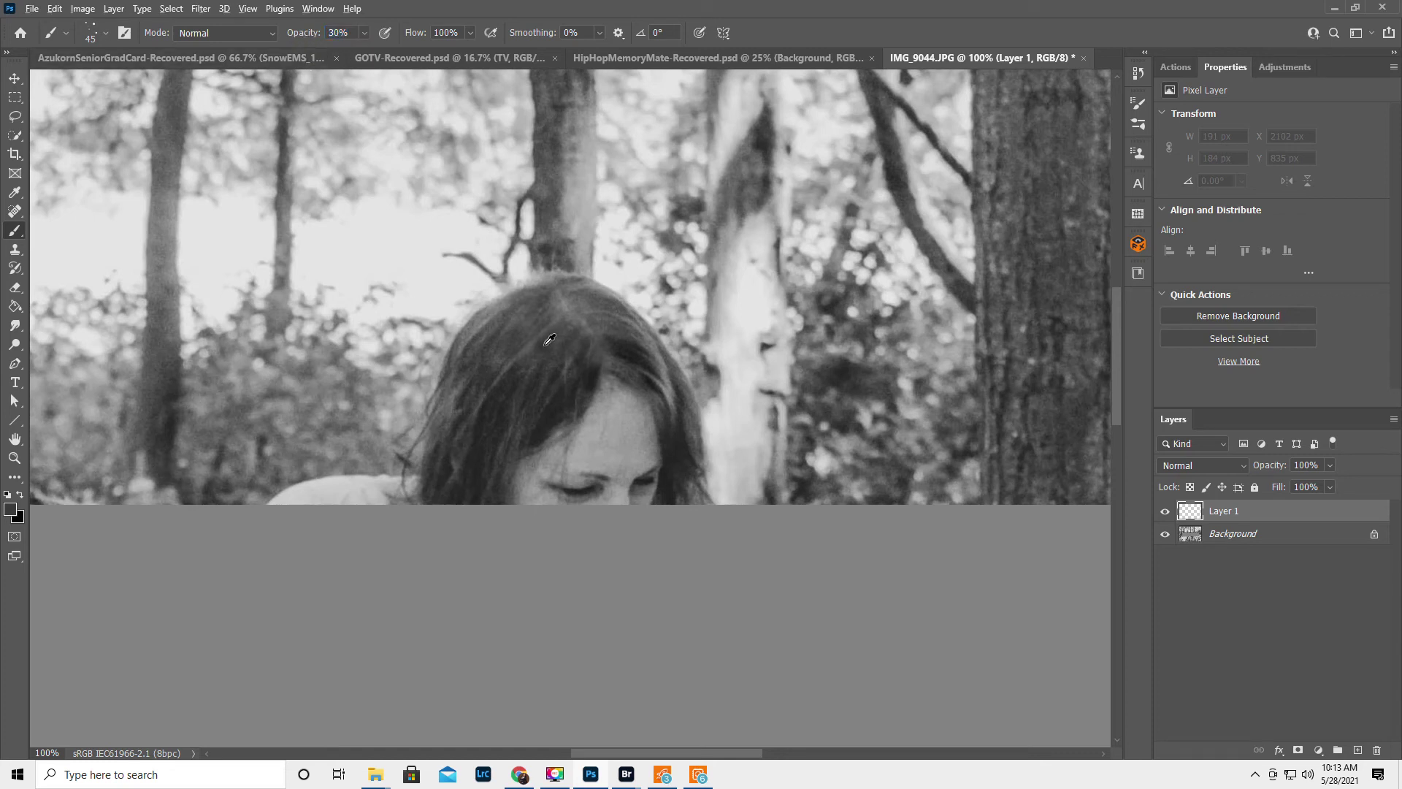
{"action": "key", "text": "alt"}
{"action": "key", "text": "bracketleft"}
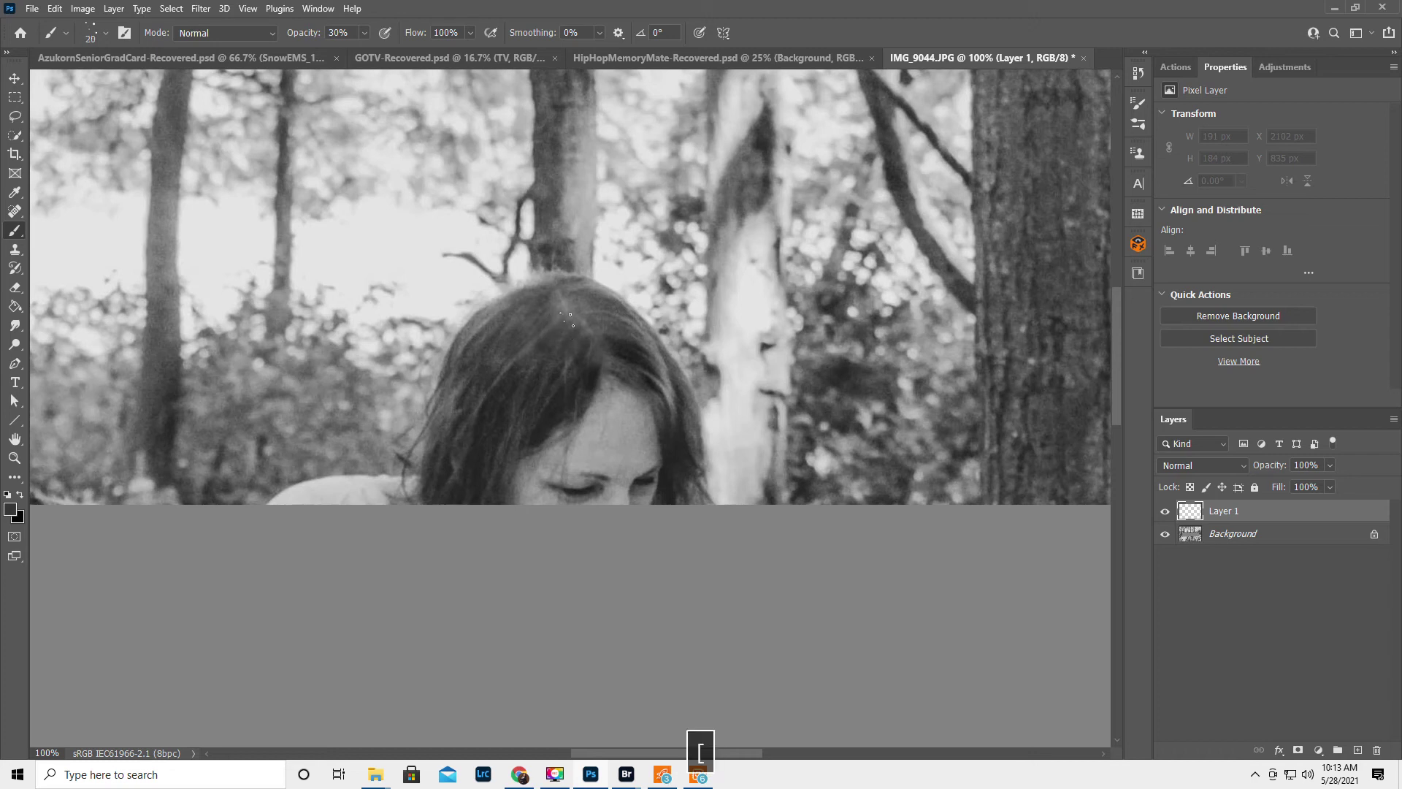
{"action": "left_click_drag", "start_coordinate": [562, 313], "coordinate": [561, 309]}
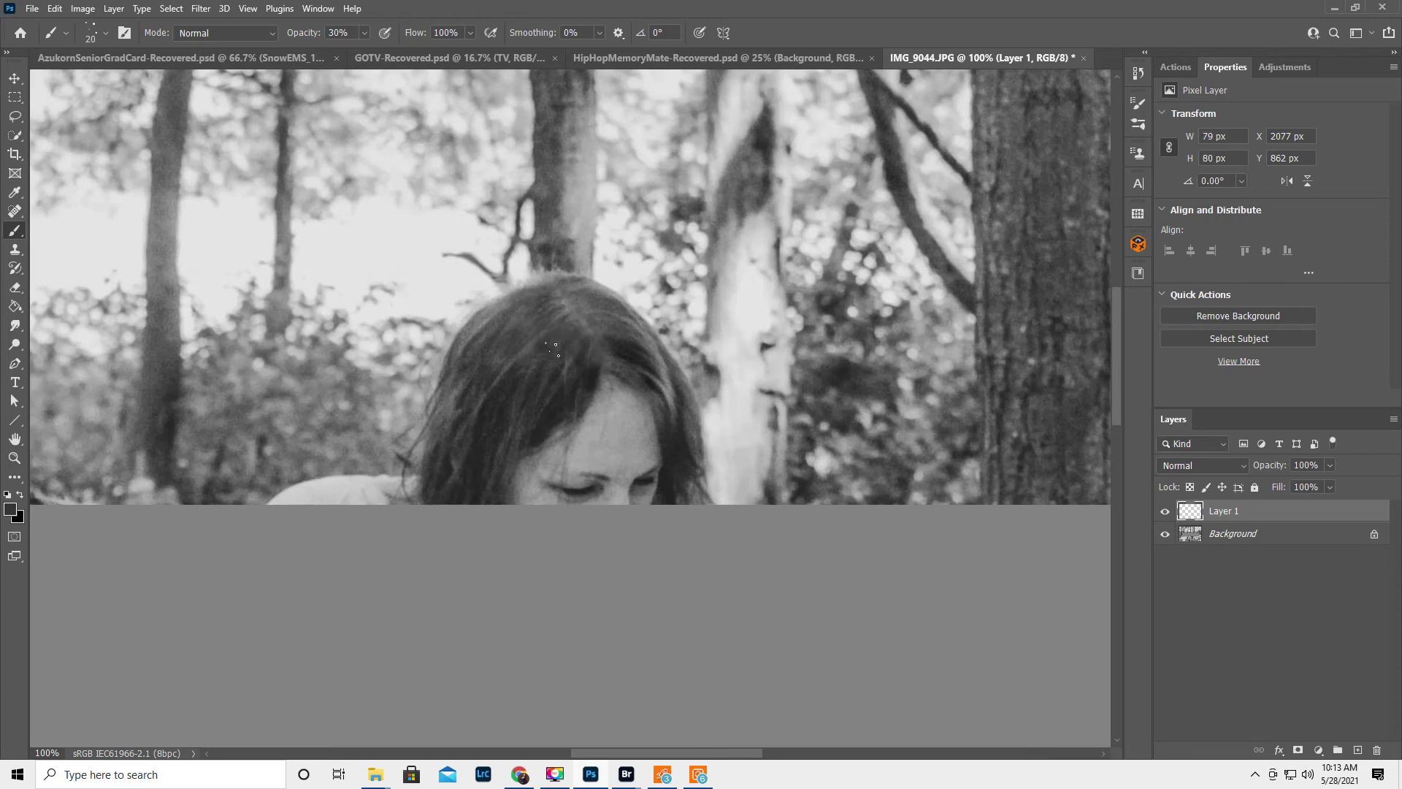
Step: Zoom to 200% around the hair part and sample the dark hair colour
{"action": "left_click", "coordinate": [14, 458]}
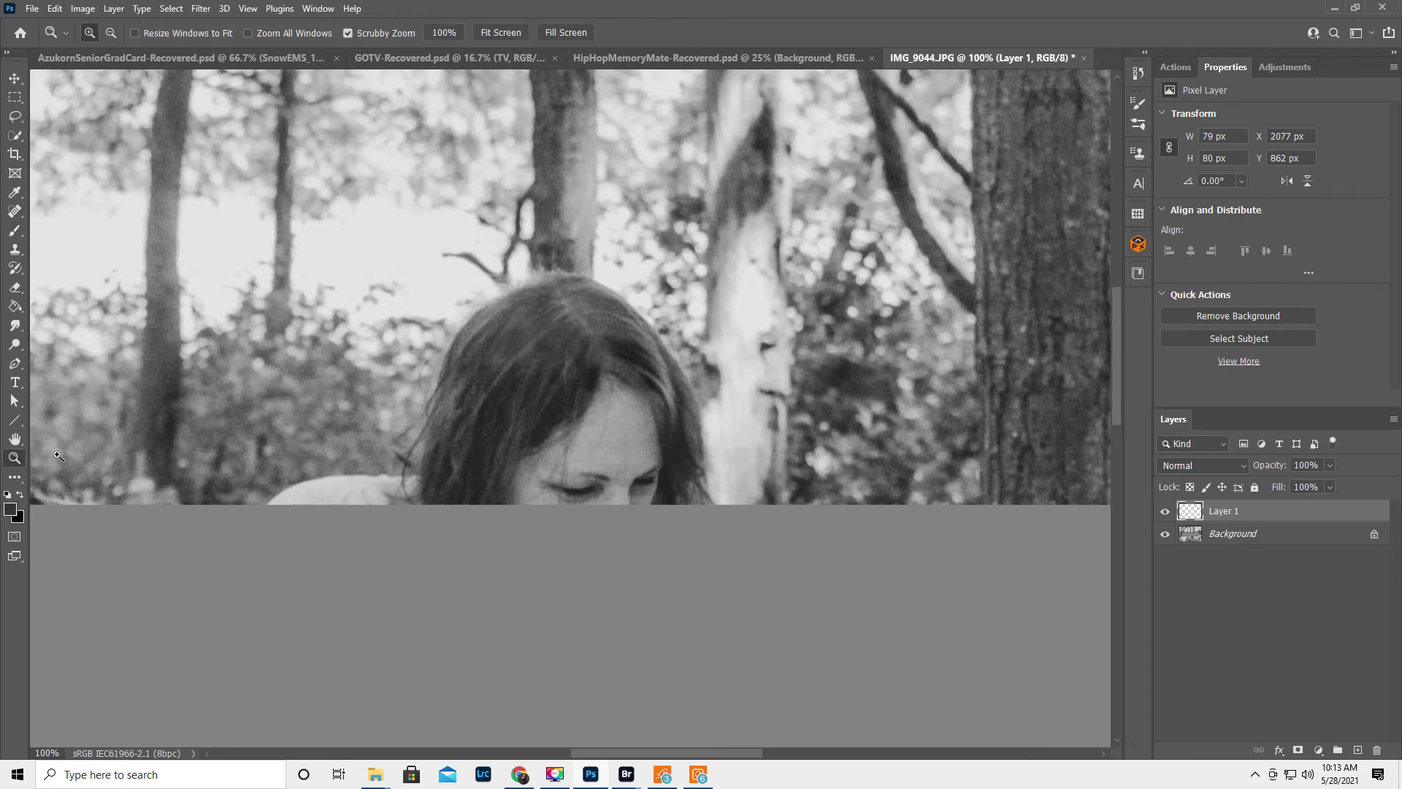
{"action": "left_click", "coordinate": [573, 313]}
{"action": "left_click", "coordinate": [573, 312]}
{"action": "left_click", "coordinate": [576, 340], "text": "alt"}
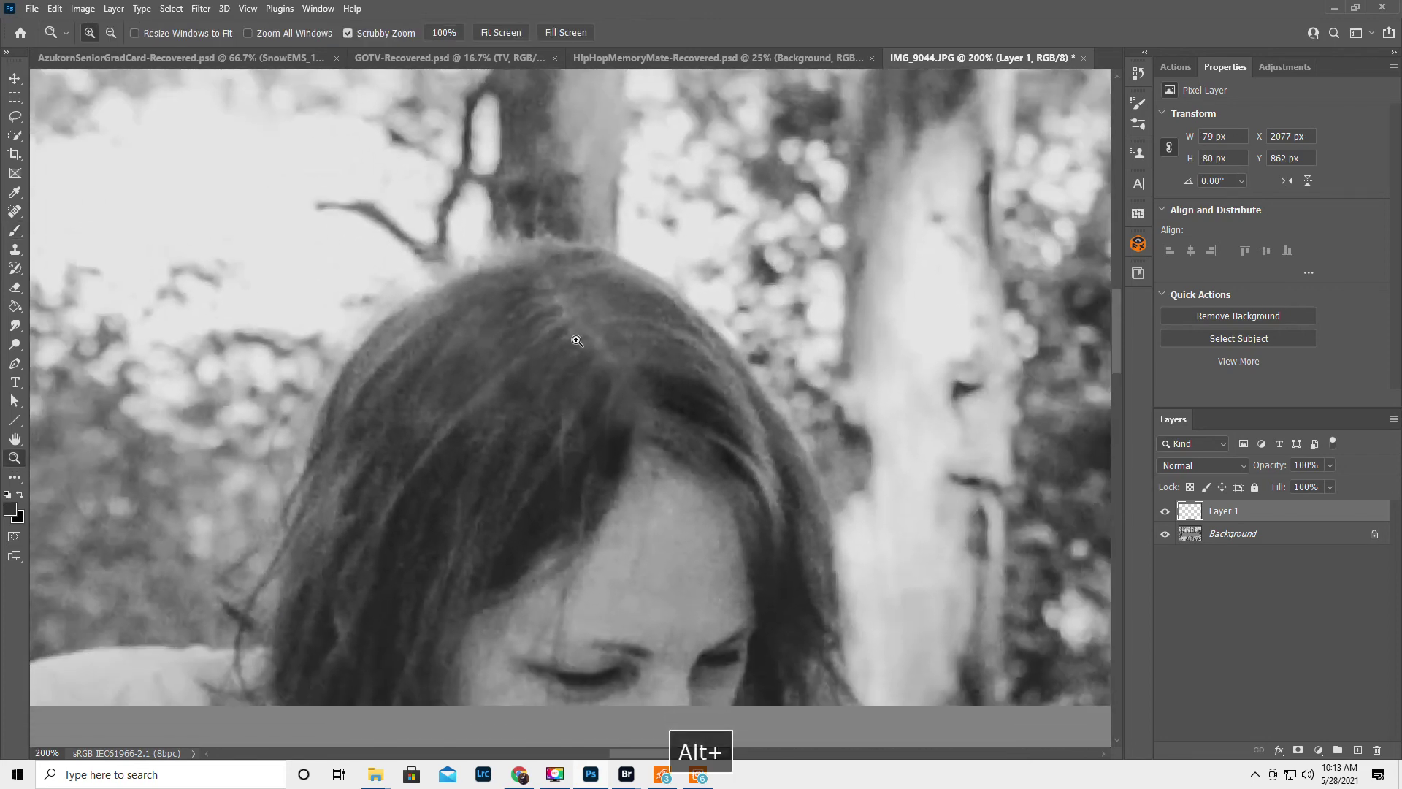
{"action": "left_click", "coordinate": [22, 235]}
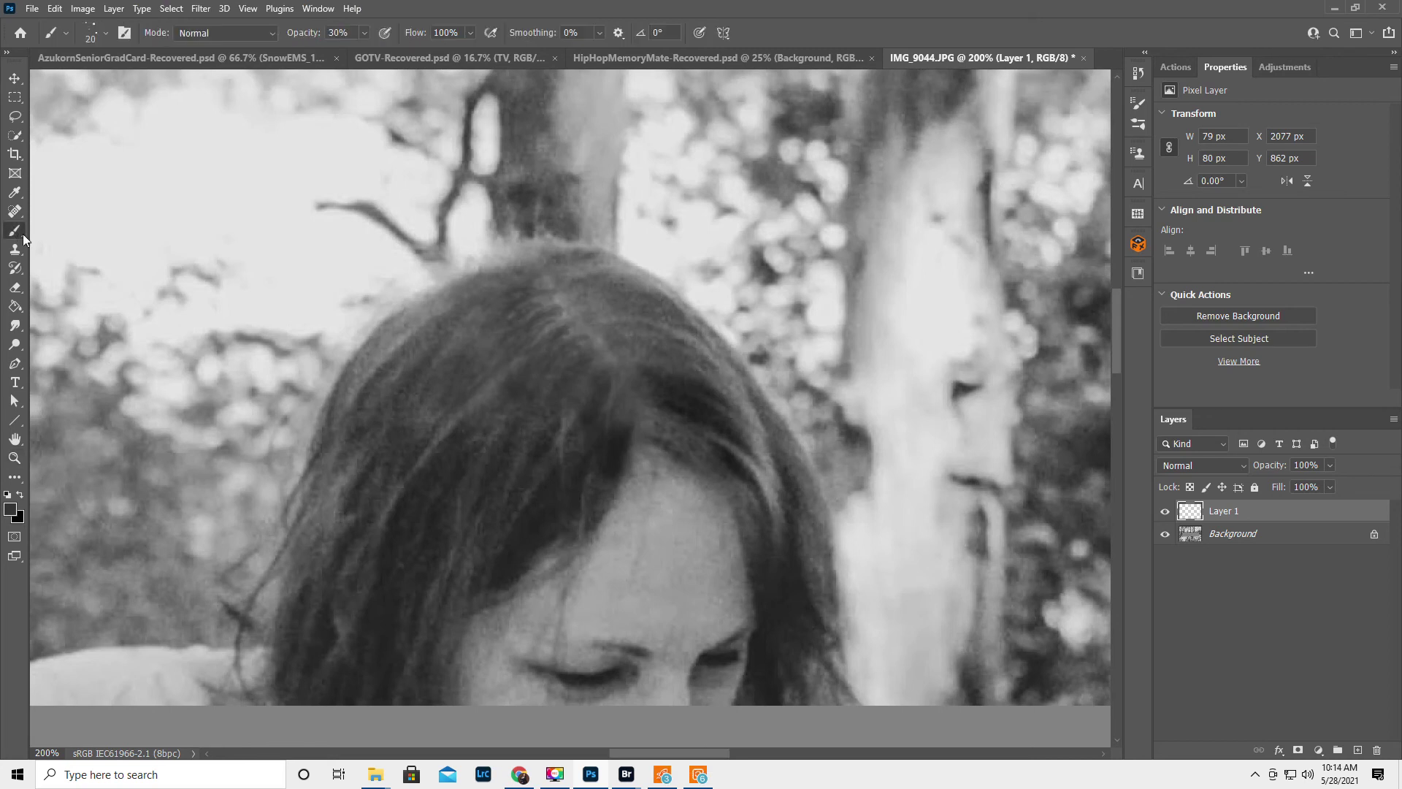
{"action": "left_click", "coordinate": [620, 440], "text": "alt"}
Step: Paint faint strands along the part line, the crown and down the hair's right side
{"action": "mouse_move", "coordinate": [549, 517]}
{"action": "left_mouse_down"}
{"action": "mouse_move", "coordinate": [617, 403]}
{"action": "mouse_move", "coordinate": [558, 416]}
{"action": "left_mouse_up"}
{"action": "left_click_drag", "start_coordinate": [573, 341], "coordinate": [433, 459]}
{"action": "left_click_drag", "start_coordinate": [504, 312], "coordinate": [425, 414]}
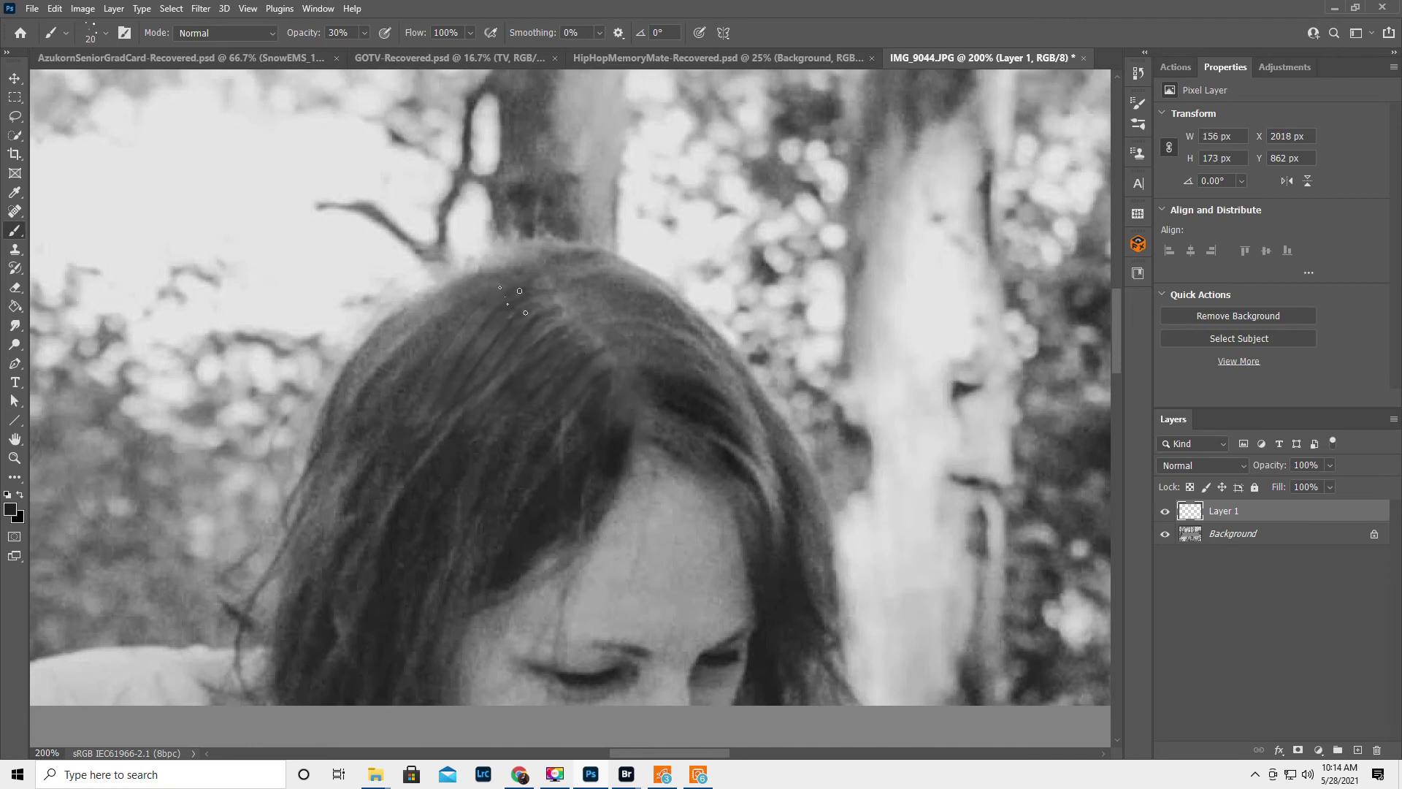
{"action": "mouse_move", "coordinate": [525, 285]}
{"action": "left_mouse_down"}
{"action": "mouse_move", "coordinate": [467, 291]}
{"action": "mouse_move", "coordinate": [394, 368]}
{"action": "mouse_move", "coordinate": [437, 375]}
{"action": "left_mouse_up"}
{"action": "left_click_drag", "start_coordinate": [537, 311], "coordinate": [471, 356]}
{"action": "left_click_drag", "start_coordinate": [561, 332], "coordinate": [484, 399]}
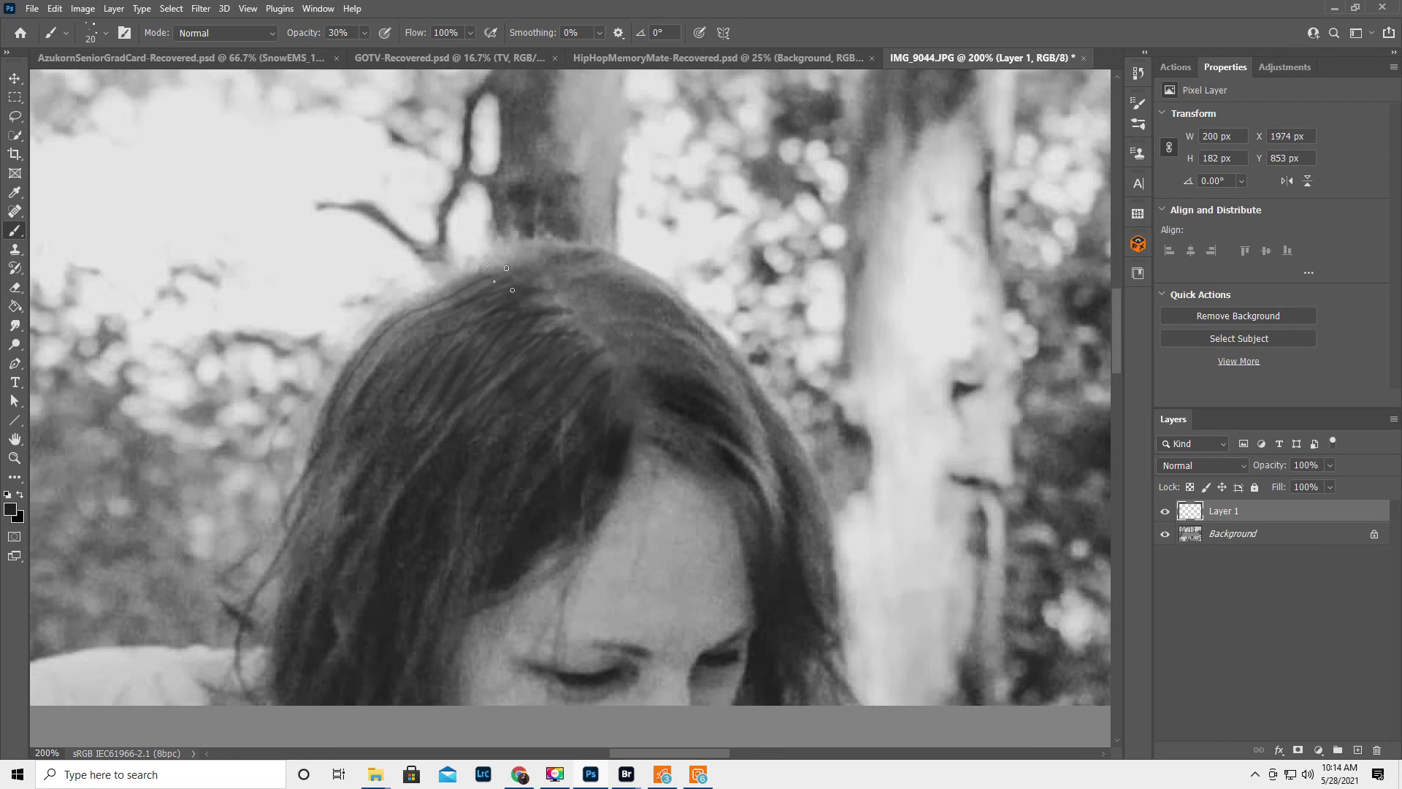
{"action": "left_click_drag", "start_coordinate": [506, 268], "coordinate": [440, 275]}
{"action": "mouse_move", "coordinate": [568, 277]}
{"action": "left_mouse_down"}
{"action": "mouse_move", "coordinate": [607, 314]}
{"action": "mouse_move", "coordinate": [586, 333]}
{"action": "mouse_move", "coordinate": [687, 379]}
{"action": "mouse_move", "coordinate": [660, 422]}
{"action": "mouse_move", "coordinate": [703, 451]}
{"action": "left_mouse_up"}
{"action": "mouse_move", "coordinate": [795, 486]}
{"action": "left_mouse_down"}
{"action": "mouse_move", "coordinate": [695, 349]}
{"action": "mouse_move", "coordinate": [571, 322]}
{"action": "left_mouse_up"}
{"action": "mouse_move", "coordinate": [644, 298]}
{"action": "left_mouse_down"}
{"action": "mouse_move", "coordinate": [610, 263]}
{"action": "mouse_move", "coordinate": [562, 266]}
{"action": "mouse_move", "coordinate": [709, 353]}
{"action": "left_mouse_up"}
{"action": "mouse_move", "coordinate": [611, 346]}
{"action": "left_mouse_down"}
{"action": "mouse_move", "coordinate": [628, 345]}
{"action": "mouse_move", "coordinate": [632, 388]}
{"action": "mouse_move", "coordinate": [649, 365]}
{"action": "mouse_move", "coordinate": [676, 416]}
{"action": "left_mouse_up"}
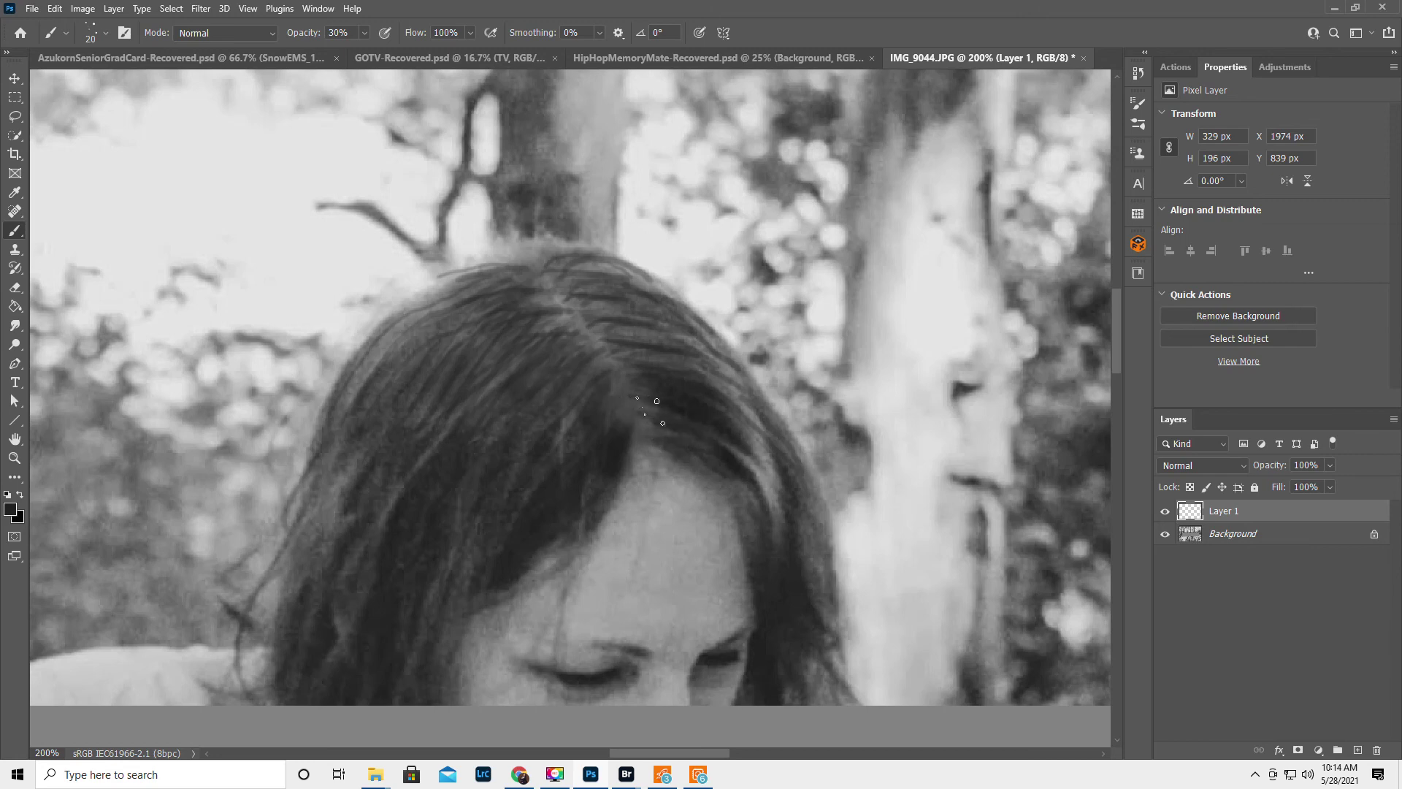
{"action": "mouse_move", "coordinate": [650, 410]}
{"action": "left_mouse_down"}
{"action": "mouse_move", "coordinate": [544, 307]}
{"action": "mouse_move", "coordinate": [483, 316]}
{"action": "mouse_move", "coordinate": [409, 286]}
{"action": "mouse_move", "coordinate": [376, 361]}
{"action": "left_mouse_up"}
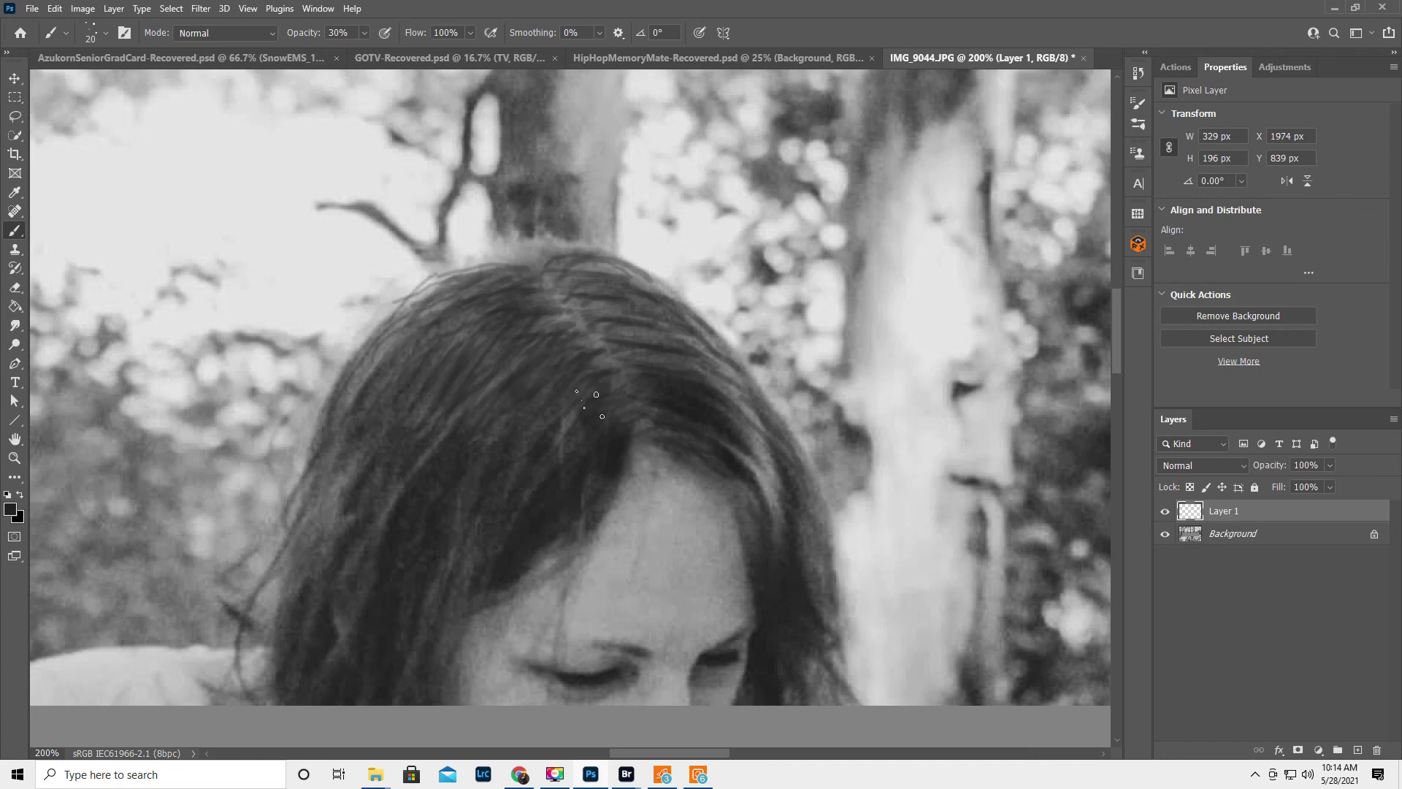
{"action": "left_click_drag", "start_coordinate": [588, 404], "coordinate": [535, 449]}
Step: Reset colours to black and white, undo a stray stroke, and paint more strands on the hair's left side
{"action": "key", "text": "d"}
{"action": "left_click_drag", "start_coordinate": [621, 396], "coordinate": [511, 423]}
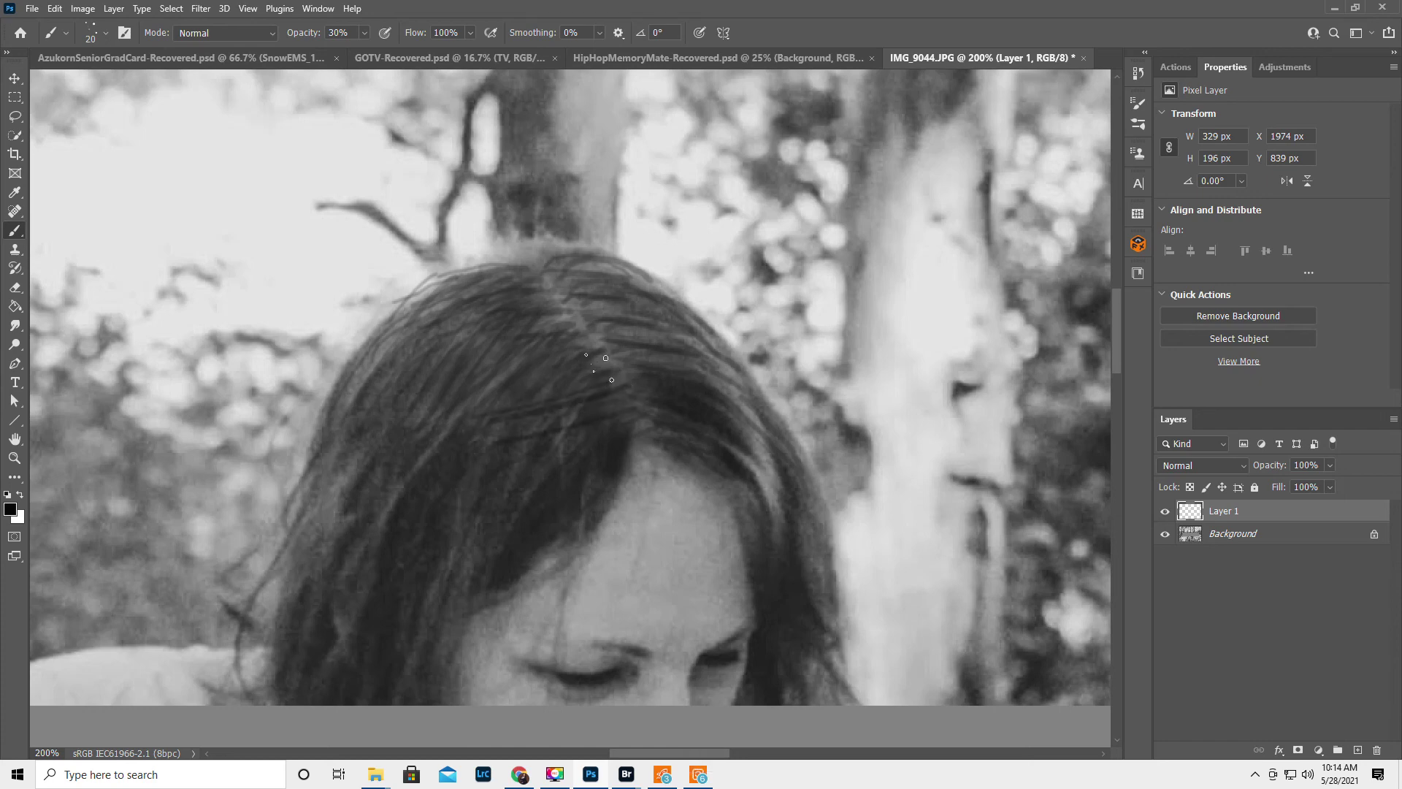
{"action": "key", "text": "ctrl+z"}
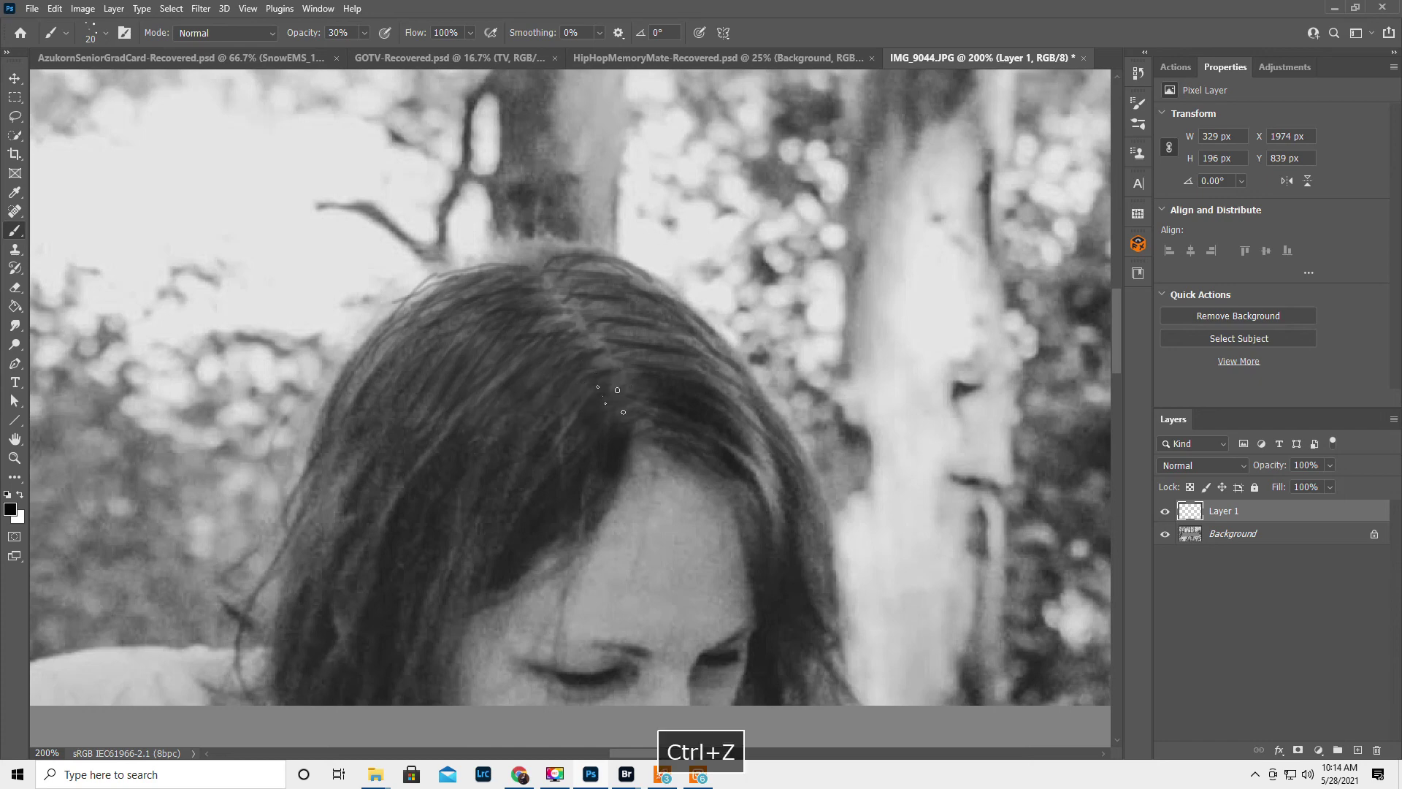
{"action": "left_click_drag", "start_coordinate": [604, 387], "coordinate": [580, 454]}
{"action": "mouse_move", "coordinate": [592, 348]}
{"action": "left_mouse_down"}
{"action": "mouse_move", "coordinate": [555, 432]}
{"action": "mouse_move", "coordinate": [520, 468]}
{"action": "left_mouse_up"}
{"action": "left_click_drag", "start_coordinate": [565, 324], "coordinate": [479, 460]}
{"action": "left_click_drag", "start_coordinate": [543, 292], "coordinate": [432, 397]}
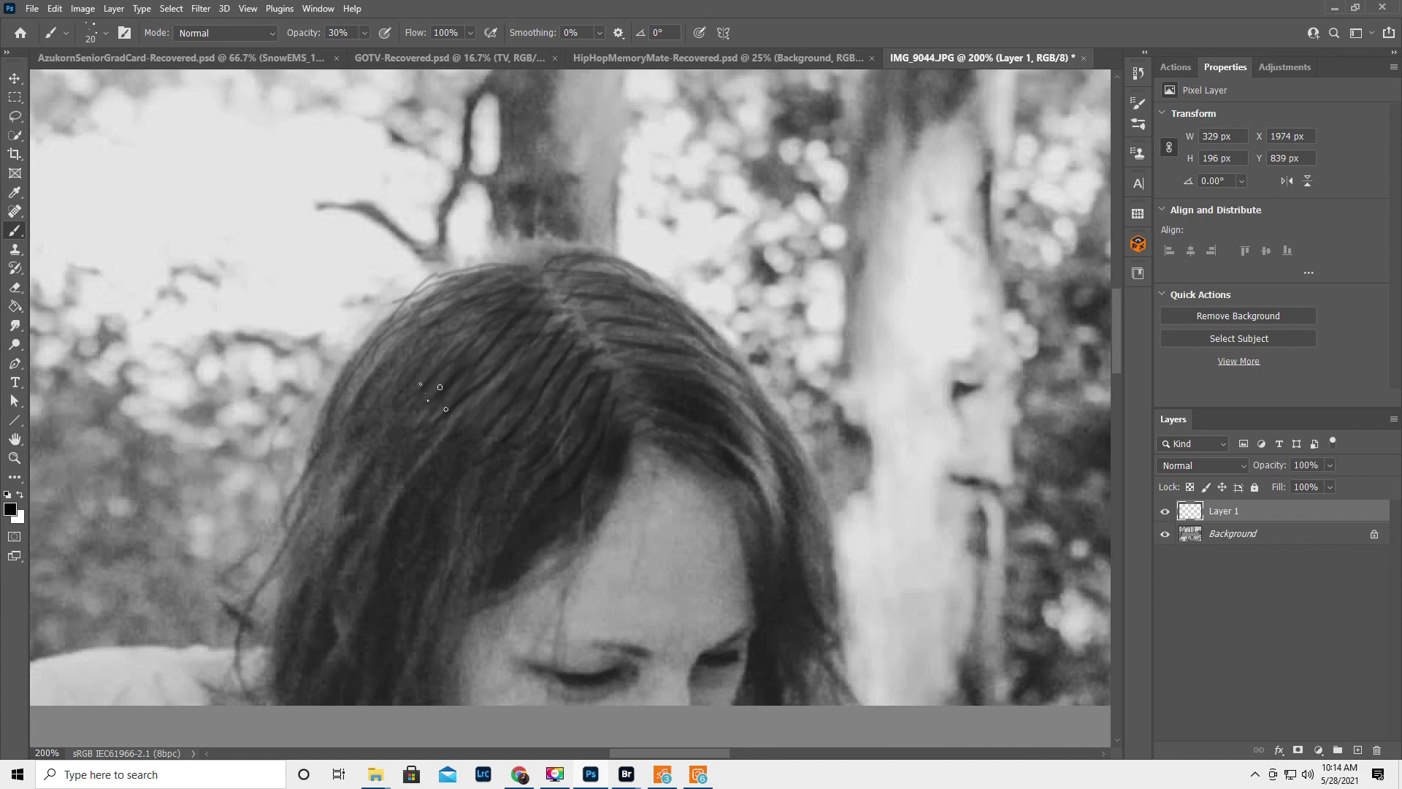
{"action": "mouse_move", "coordinate": [525, 286]}
{"action": "left_mouse_down"}
{"action": "mouse_move", "coordinate": [429, 381]}
{"action": "mouse_move", "coordinate": [385, 376]}
{"action": "left_mouse_up"}
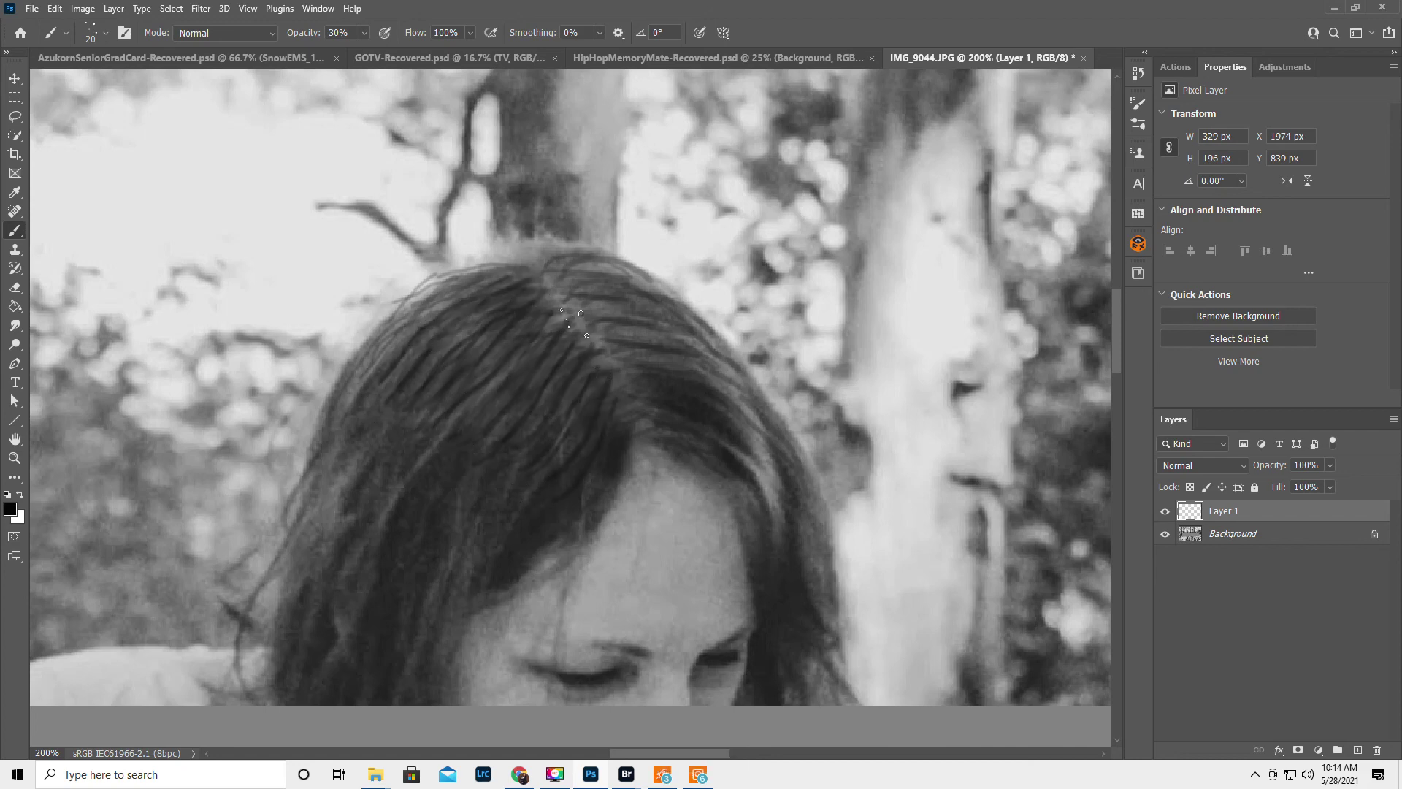
{"action": "mouse_move", "coordinate": [591, 329]}
{"action": "left_mouse_down"}
{"action": "mouse_move", "coordinate": [627, 306]}
{"action": "mouse_move", "coordinate": [572, 294]}
{"action": "mouse_move", "coordinate": [635, 290]}
{"action": "mouse_move", "coordinate": [580, 292]}
{"action": "mouse_move", "coordinate": [563, 277]}
{"action": "mouse_move", "coordinate": [614, 322]}
{"action": "mouse_move", "coordinate": [568, 328]}
{"action": "mouse_move", "coordinate": [627, 345]}
{"action": "mouse_move", "coordinate": [579, 364]}
{"action": "mouse_move", "coordinate": [599, 364]}
{"action": "mouse_move", "coordinate": [647, 414]}
{"action": "mouse_move", "coordinate": [628, 419]}
{"action": "mouse_move", "coordinate": [677, 421]}
{"action": "mouse_move", "coordinate": [637, 439]}
{"action": "mouse_move", "coordinate": [680, 439]}
{"action": "mouse_move", "coordinate": [683, 460]}
{"action": "mouse_move", "coordinate": [731, 390]}
{"action": "mouse_move", "coordinate": [708, 356]}
{"action": "mouse_move", "coordinate": [424, 348]}
{"action": "left_mouse_up"}
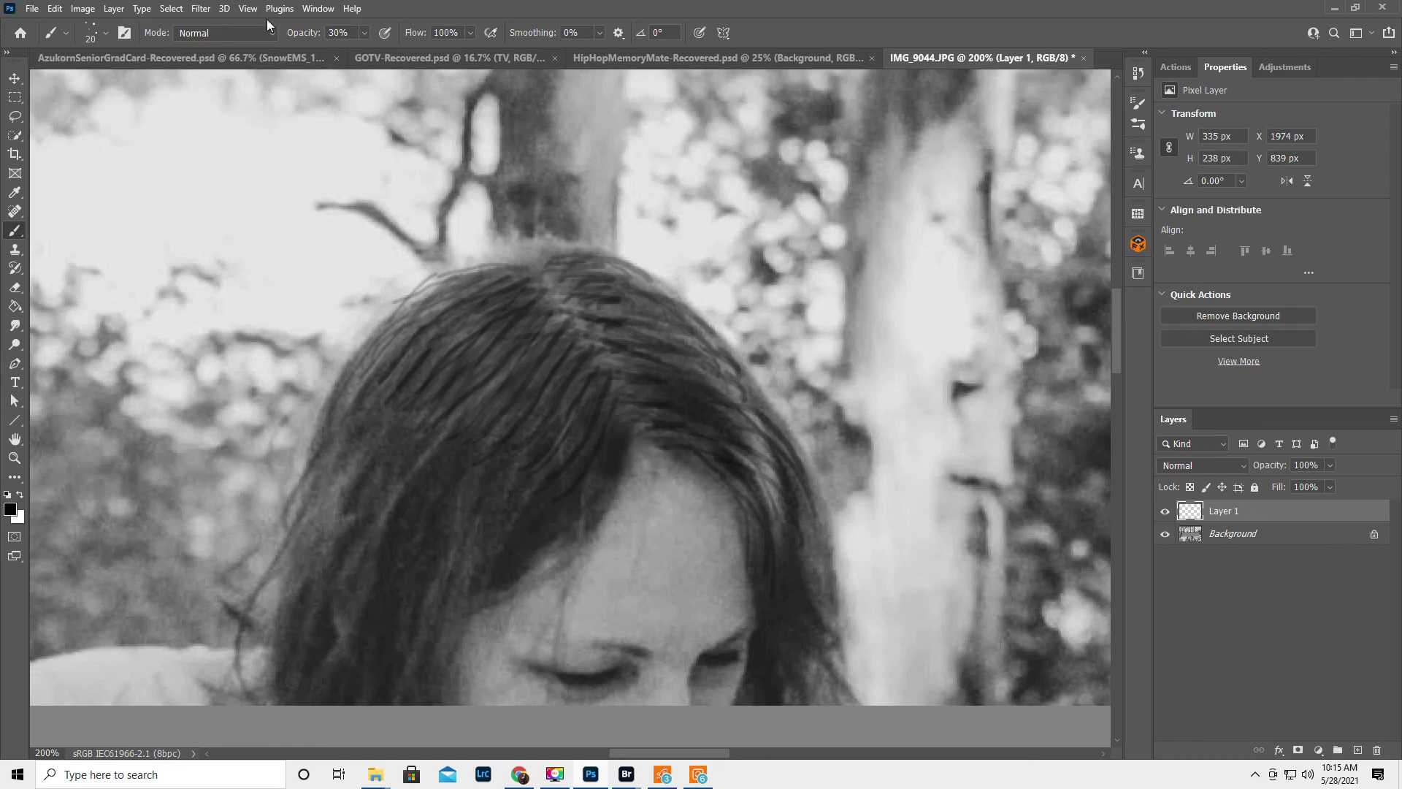
Step: Apply a Gaussian Blur with a 3.5-pixel radius to Layer 1's painted strands
{"action": "left_click", "coordinate": [200, 8]}
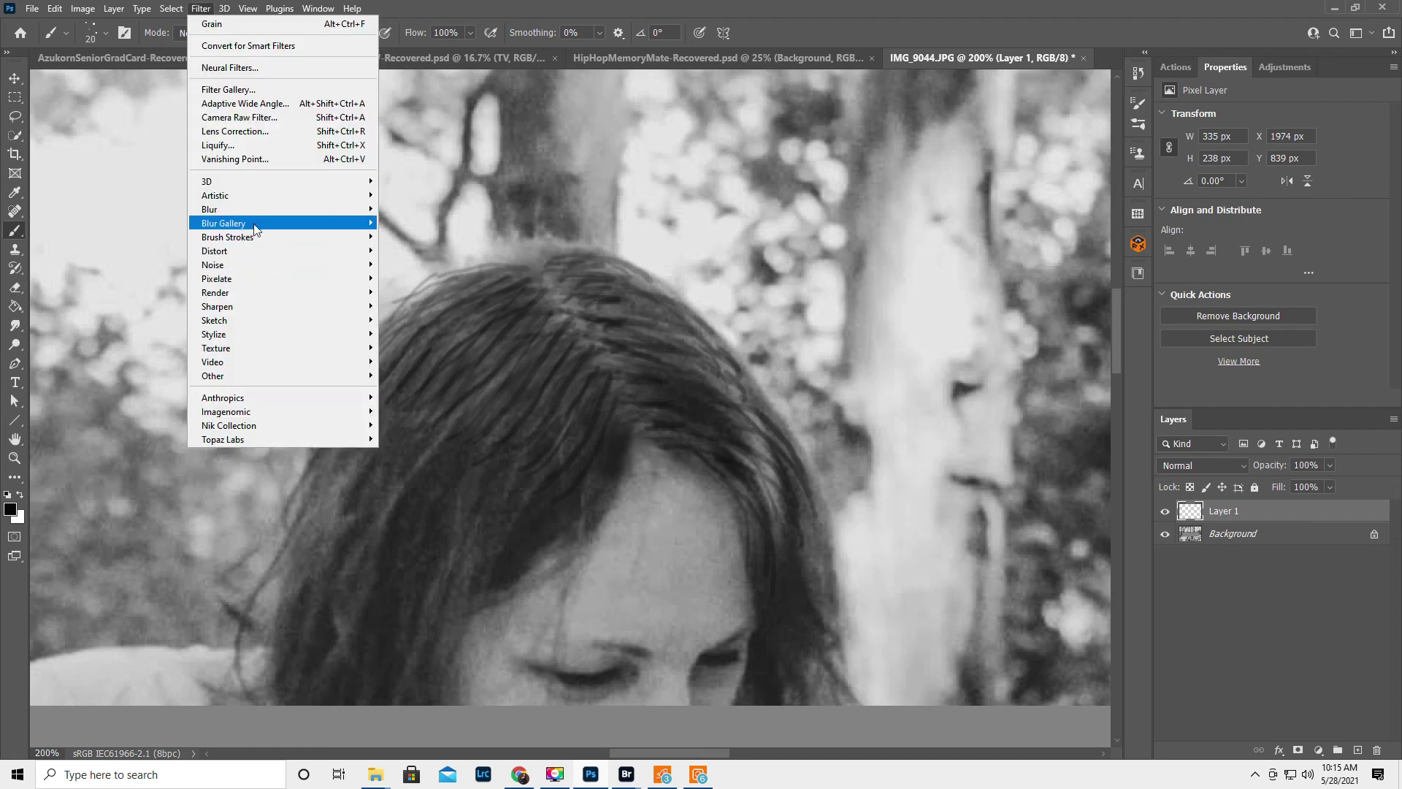
{"action": "mouse_move", "coordinate": [266, 211]}
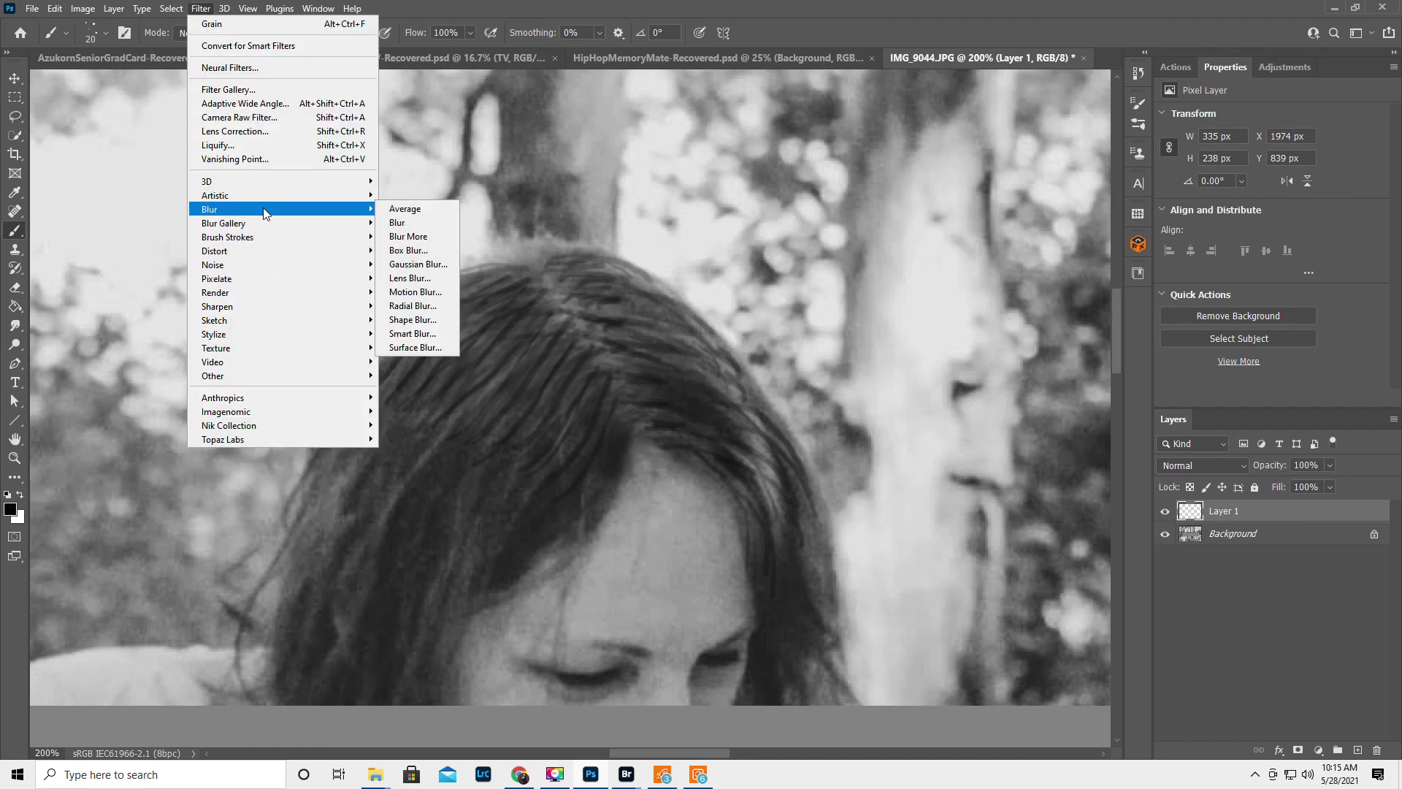
{"action": "left_click", "coordinate": [401, 264]}
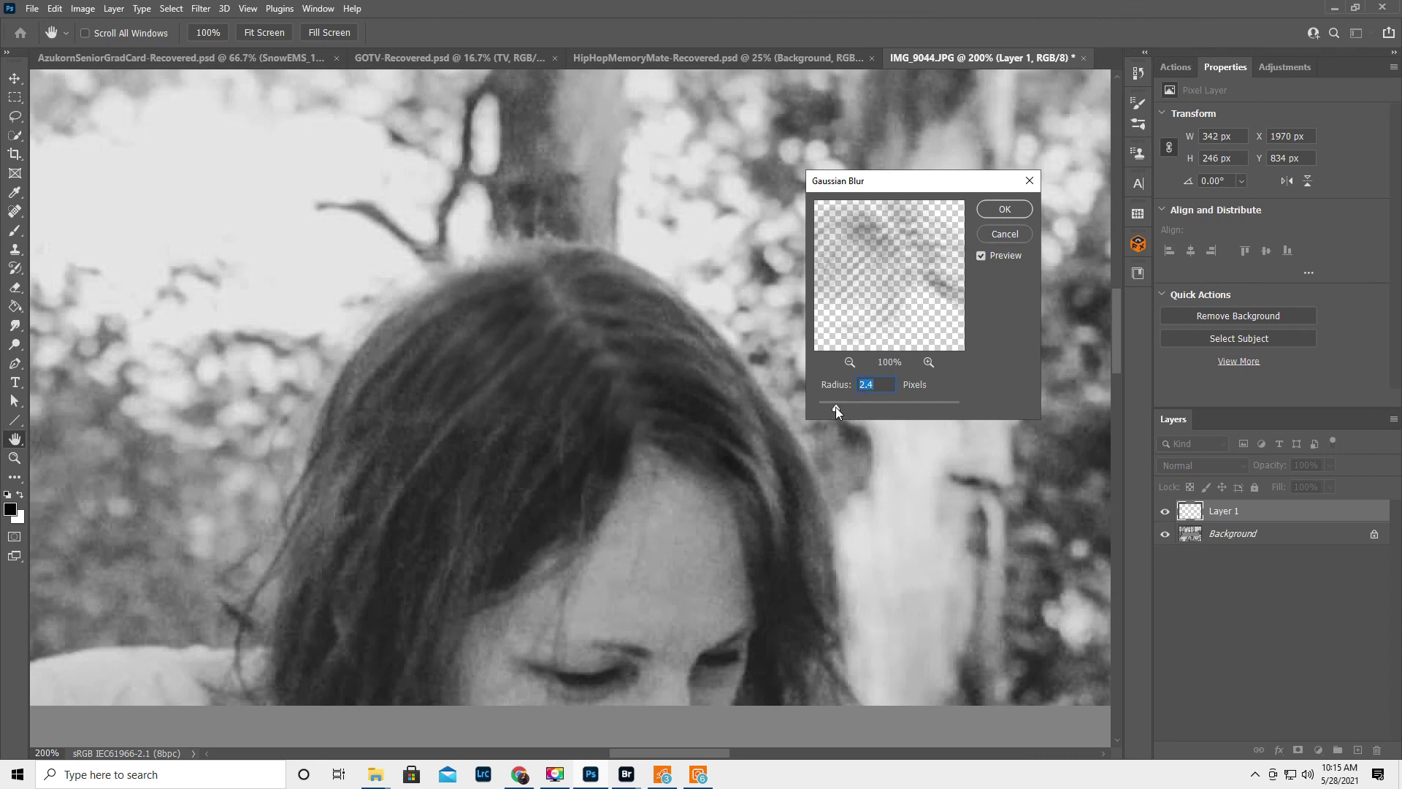
{"action": "left_click_drag", "start_coordinate": [844, 406], "coordinate": [844, 406]}
{"action": "left_click", "coordinate": [1006, 210]}
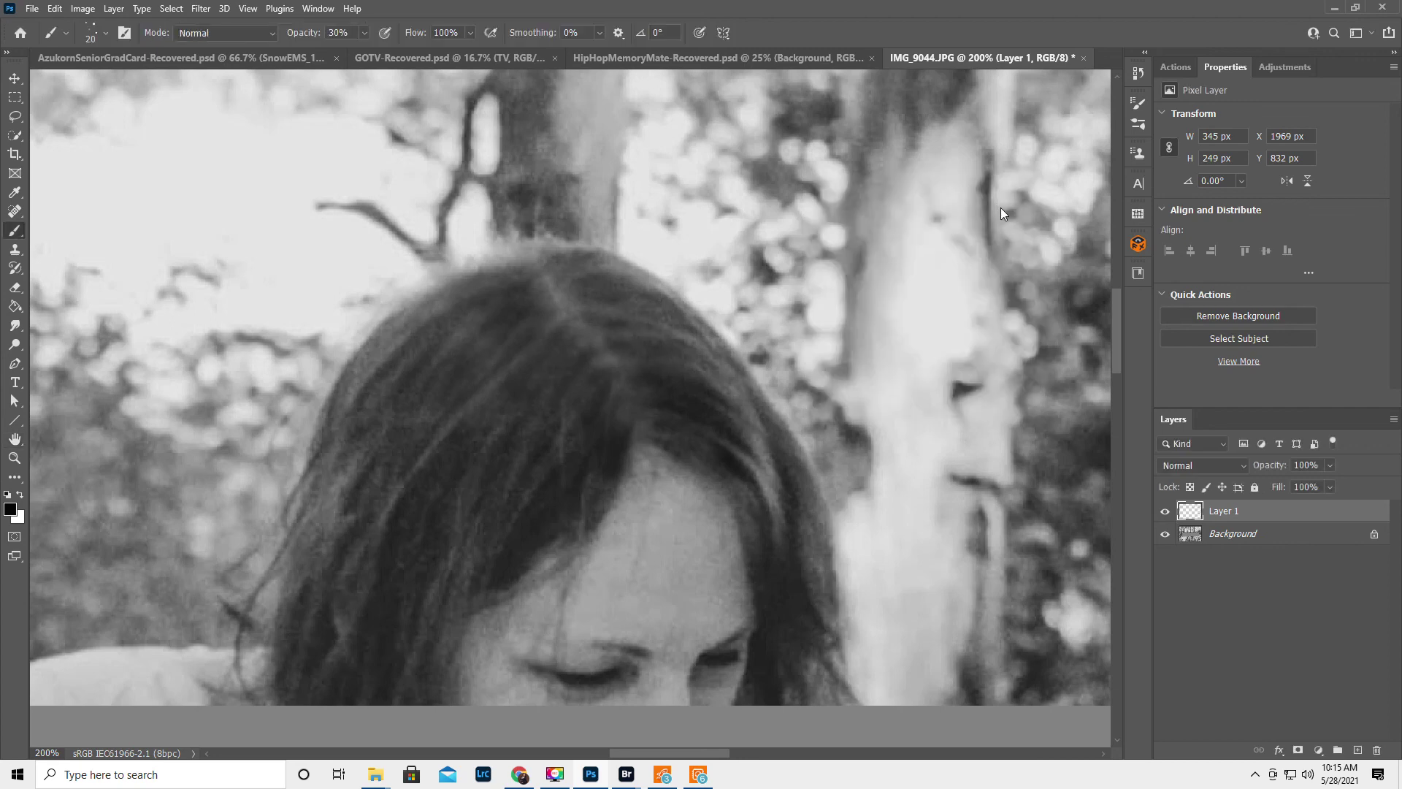
Step: Toggle Layer 1's visibility off and on to compare, then fit the photo on screen
{"action": "left_click", "coordinate": [1165, 514]}
{"action": "left_click", "coordinate": [1165, 514]}
{"action": "double_click", "coordinate": [15, 441]}
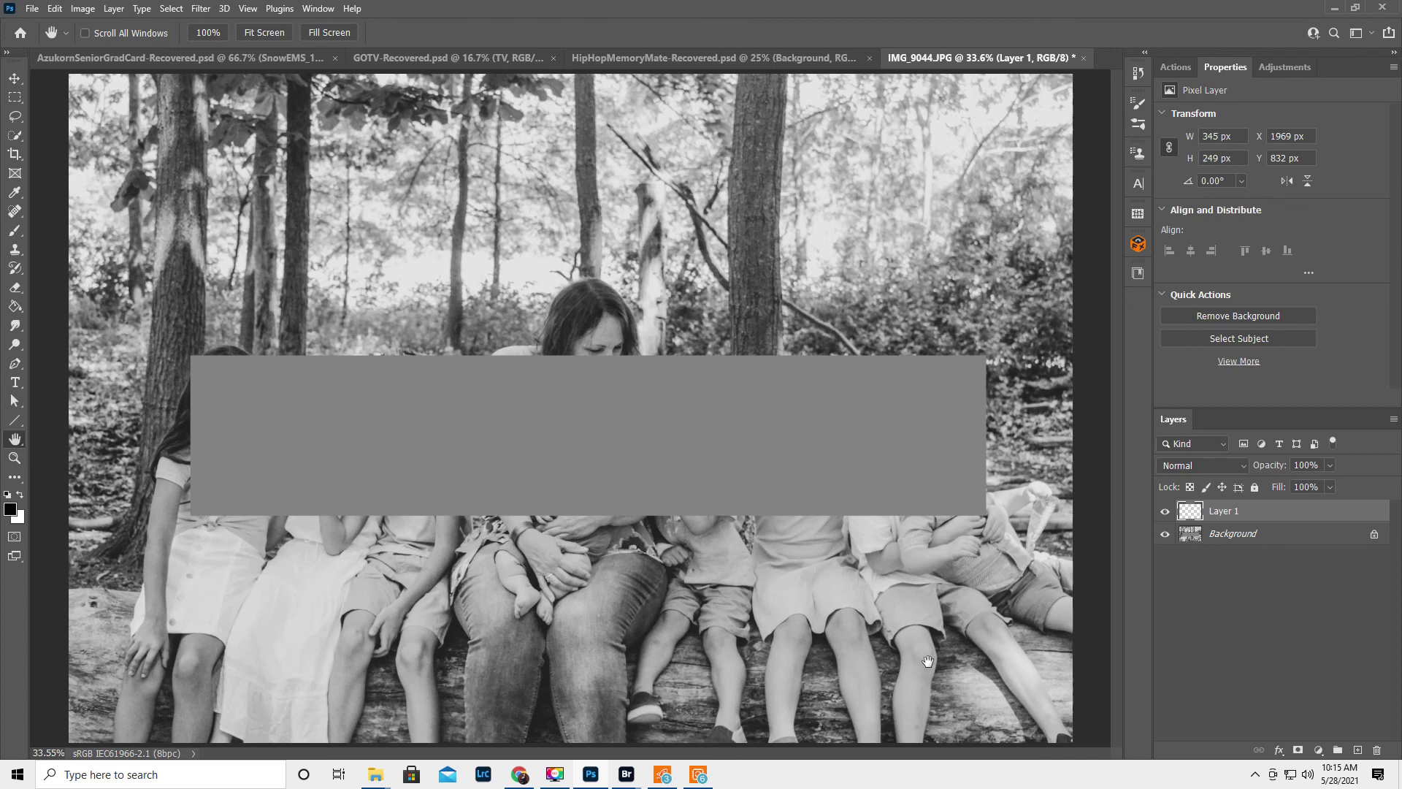